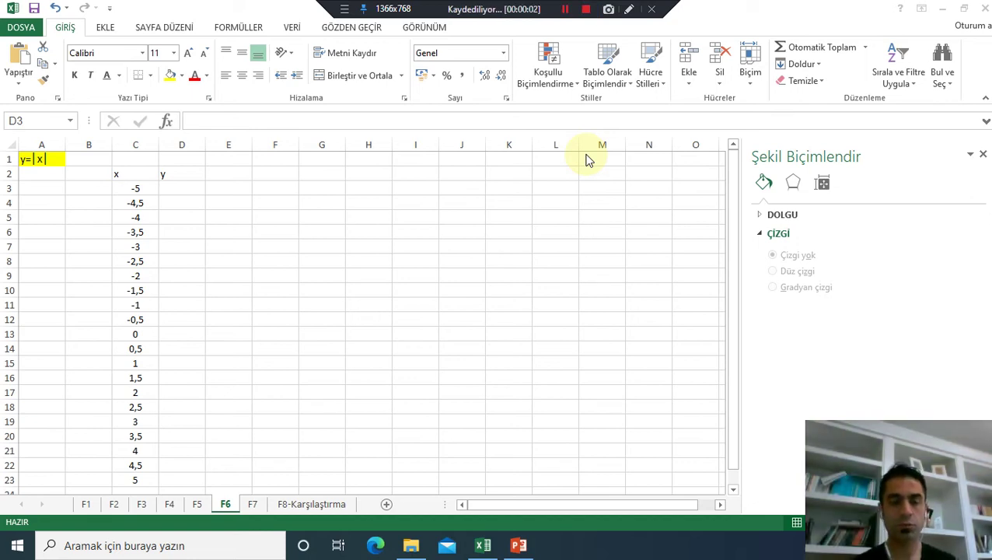
- Select the x values from -5 to 5 in column C
click(629, 9)
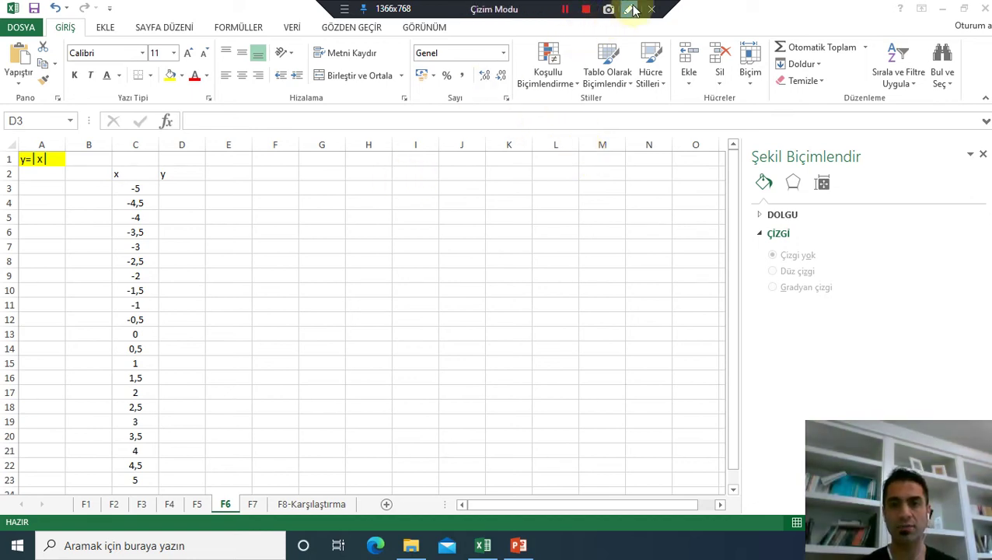
drag(40, 219, 40, 163)
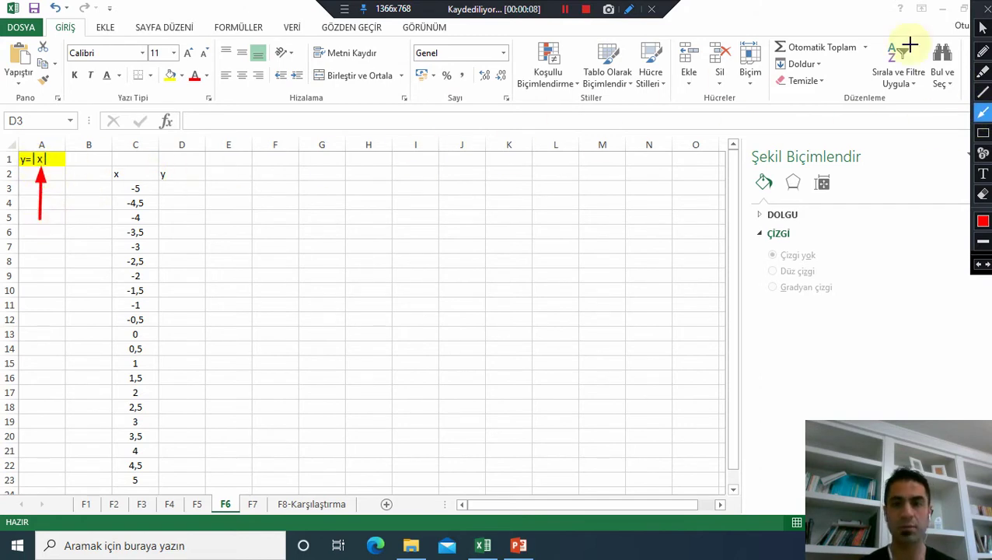
click(983, 27)
drag(139, 190, 137, 474)
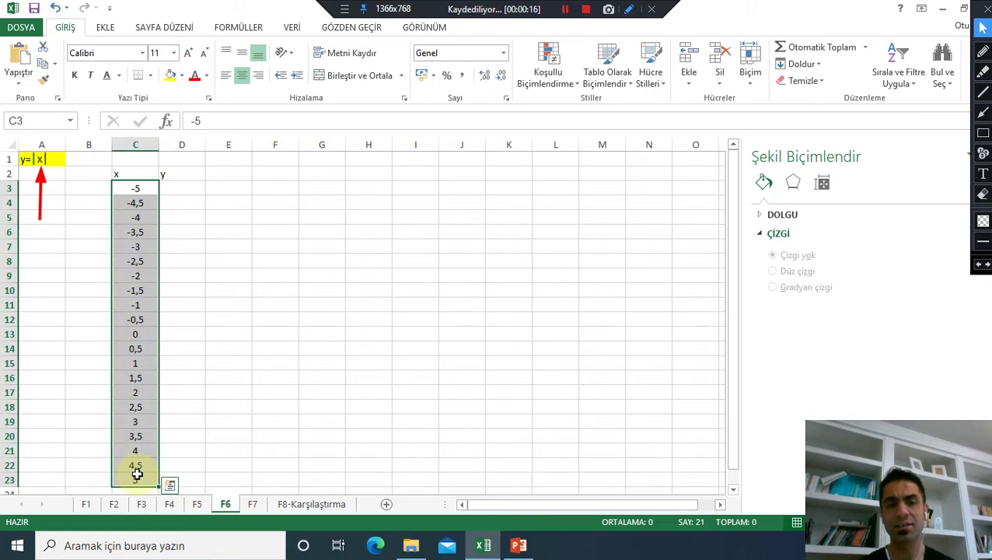
- Enter =MUTLAK(C3) in D3 and fill it down to D23
click(173, 189)
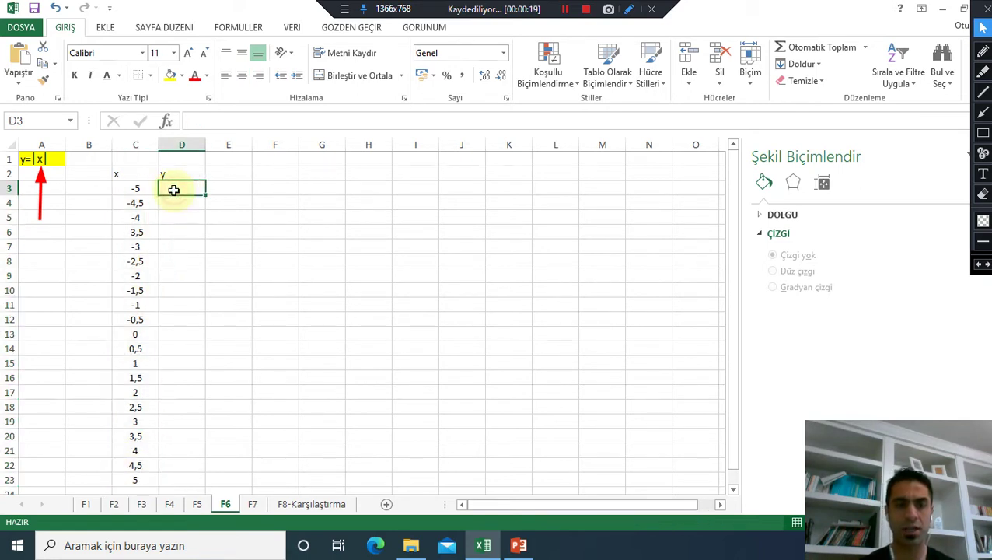
text(=)
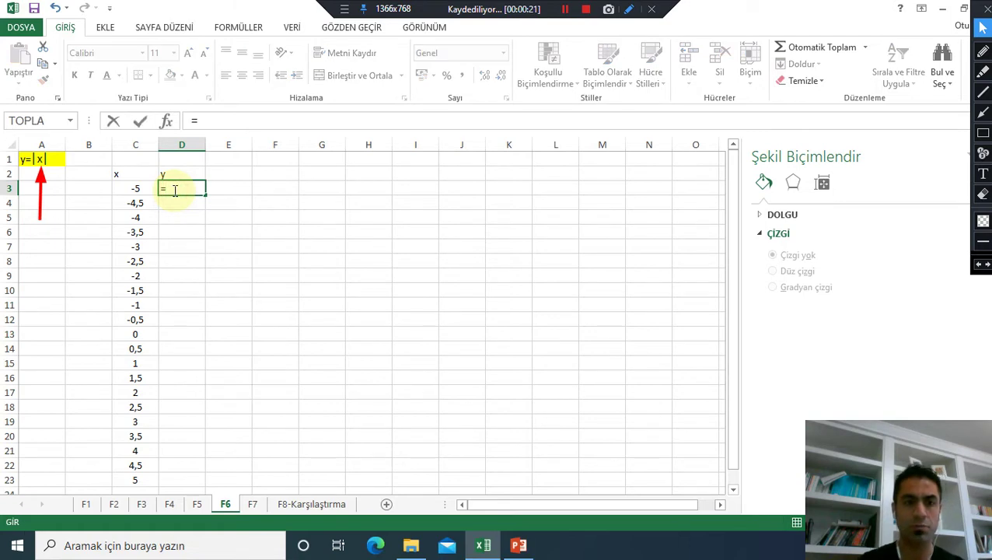
text(m)
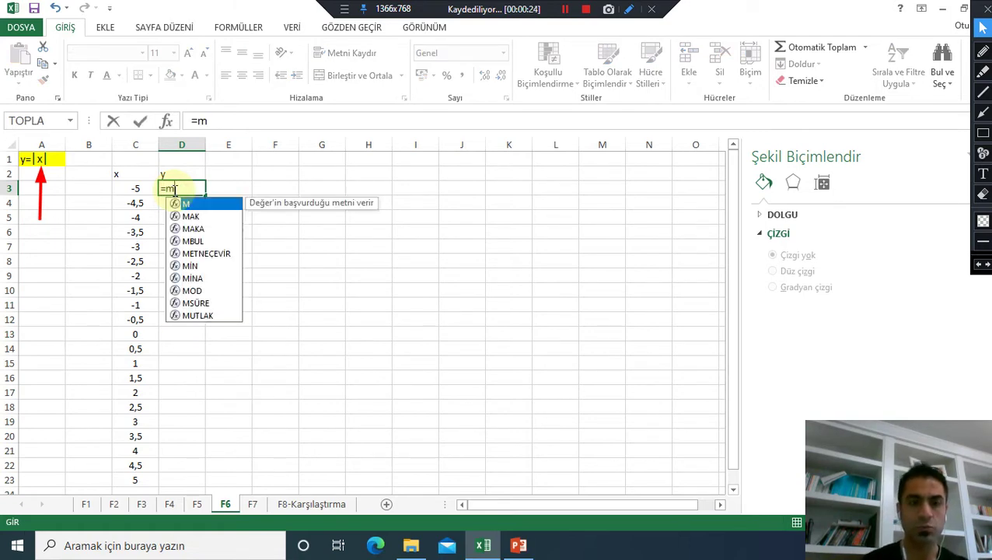
text(u)
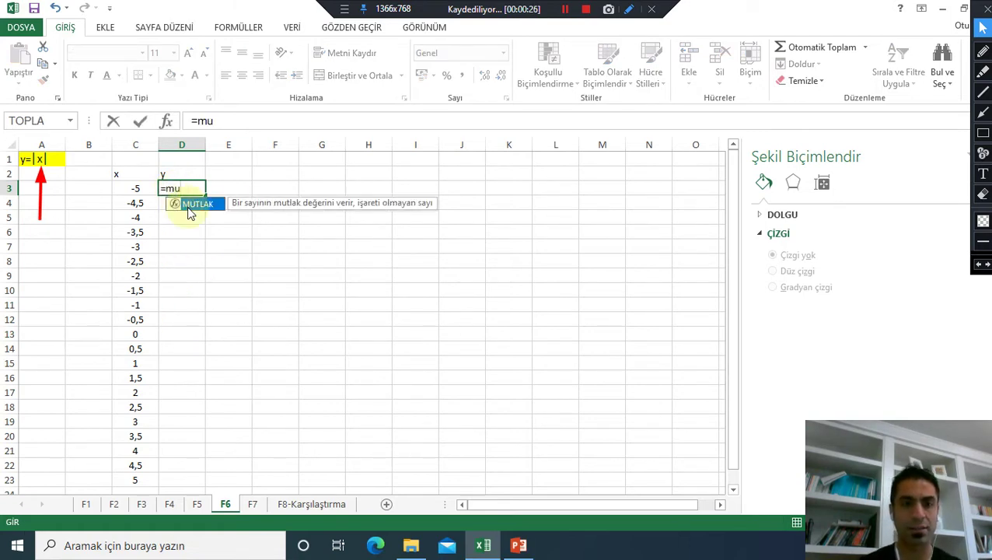
double_click(188, 207)
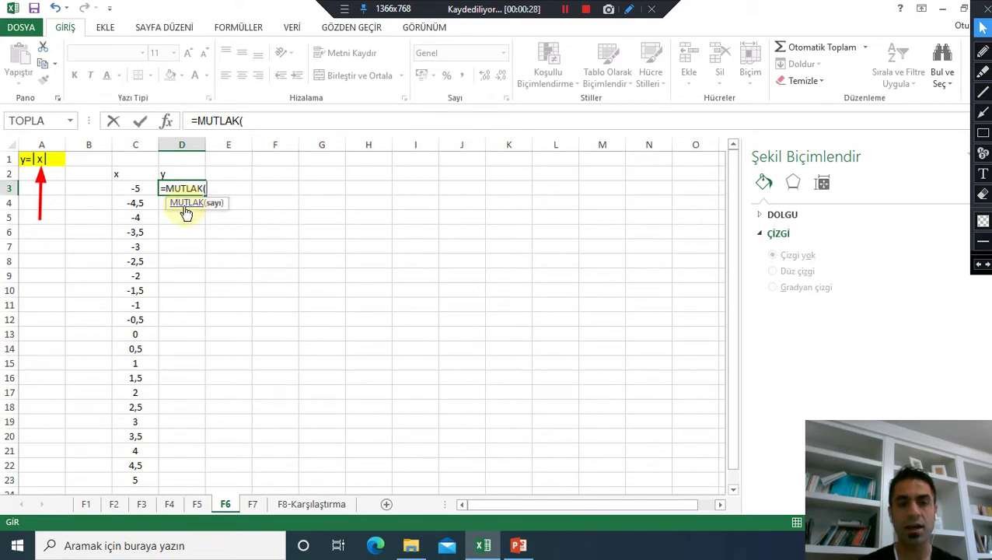
click(140, 190)
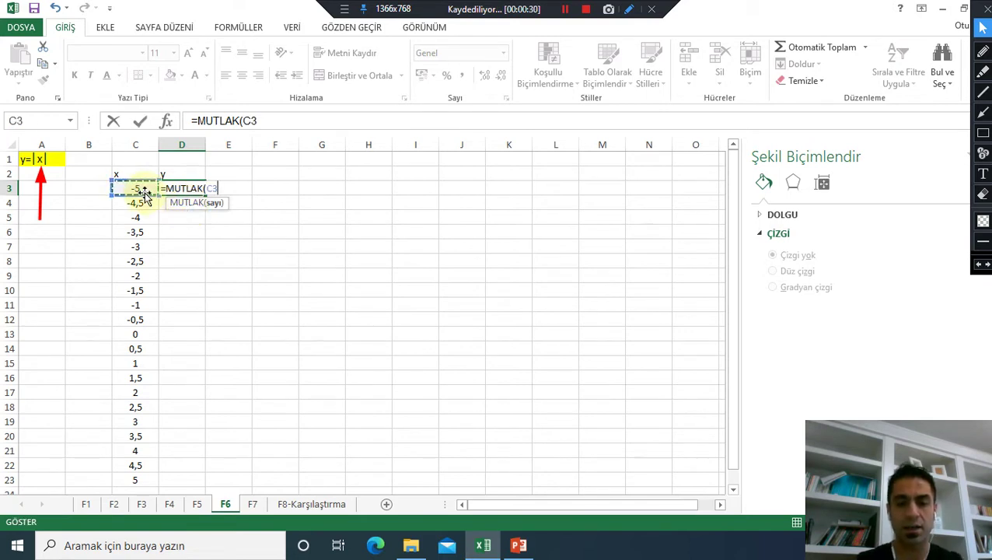
key(ctrl+Return)
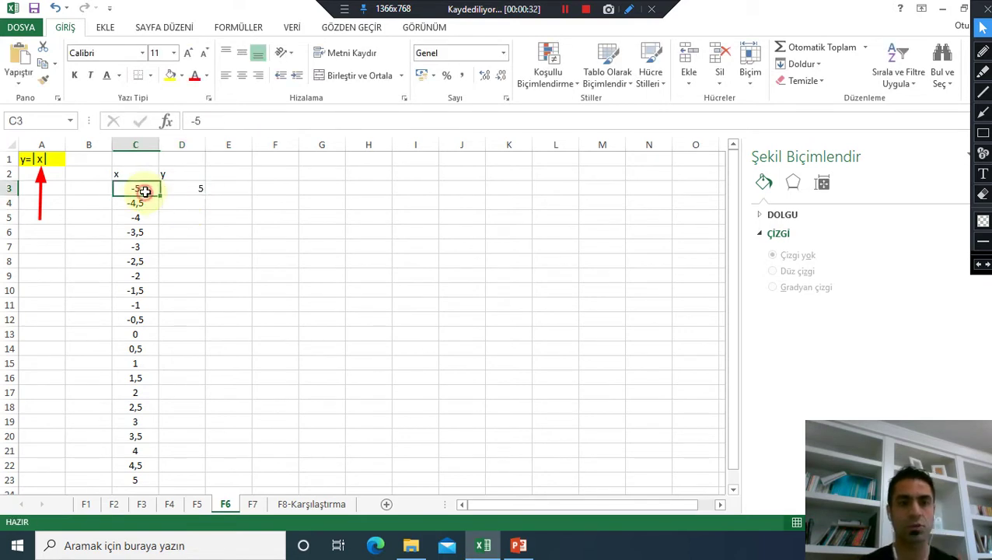
drag(204, 193, 201, 479)
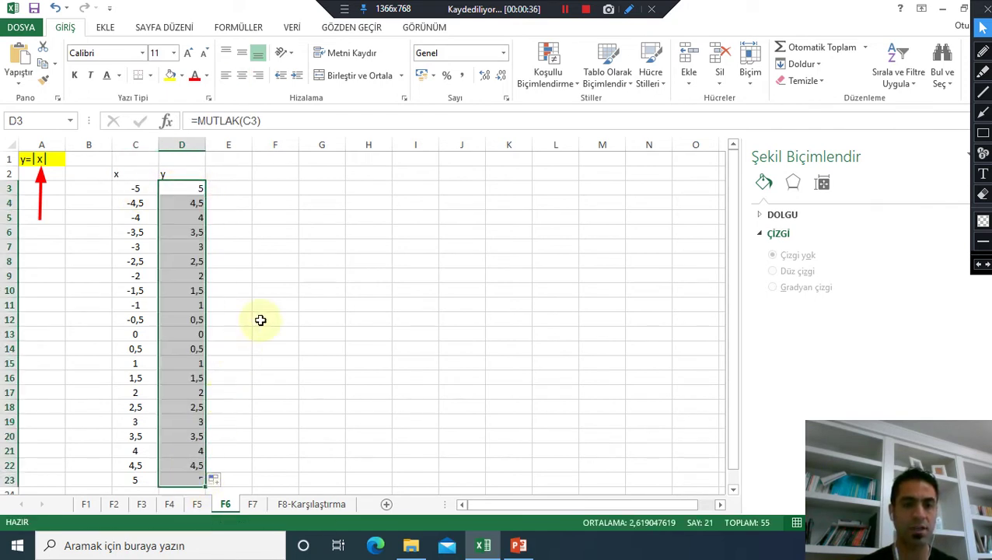
click(269, 320)
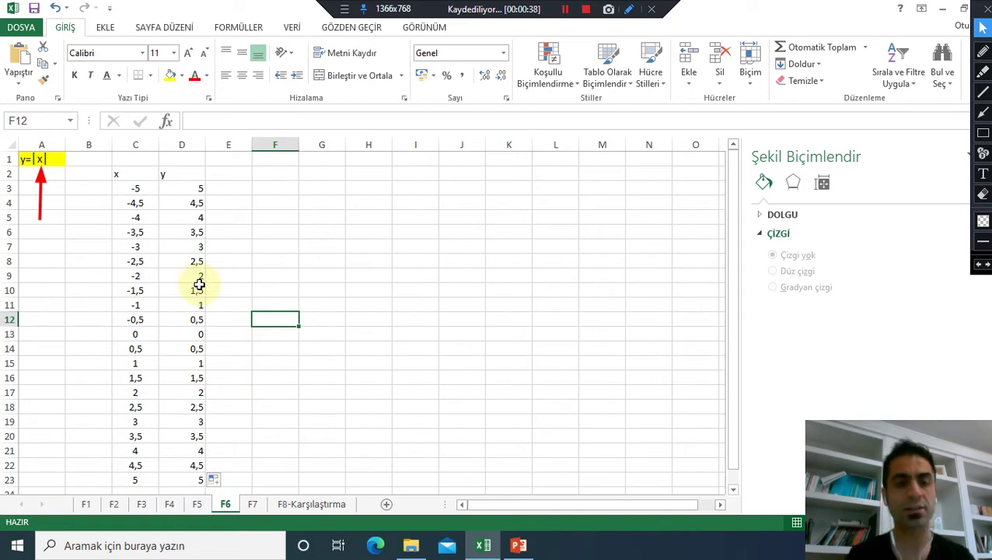
- Select x and y in C3:D23 and insert a Scatter with Smooth Lines chart
mouse_move(127, 188)
mouse_down()
mouse_move(158, 377)
mouse_move(194, 475)
mouse_up()
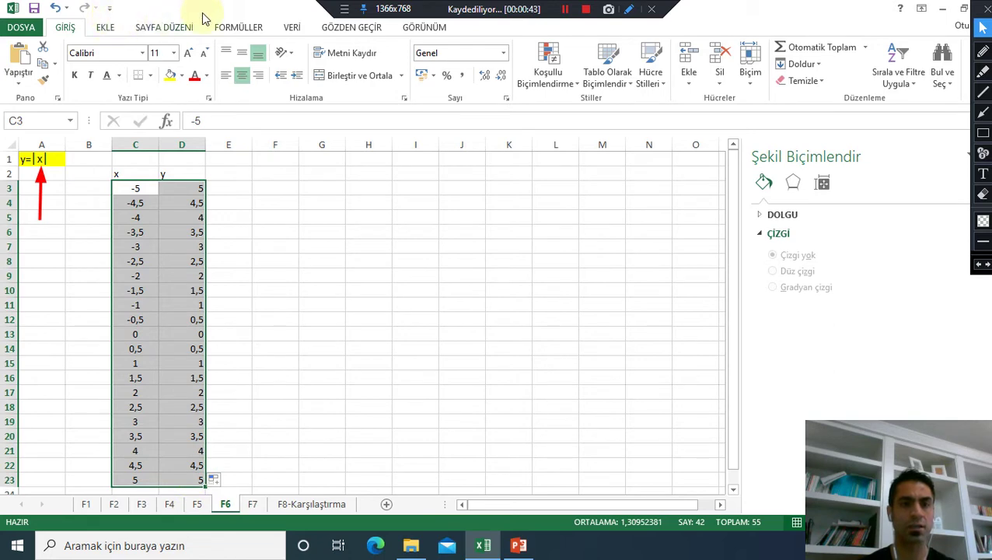
click(289, 31)
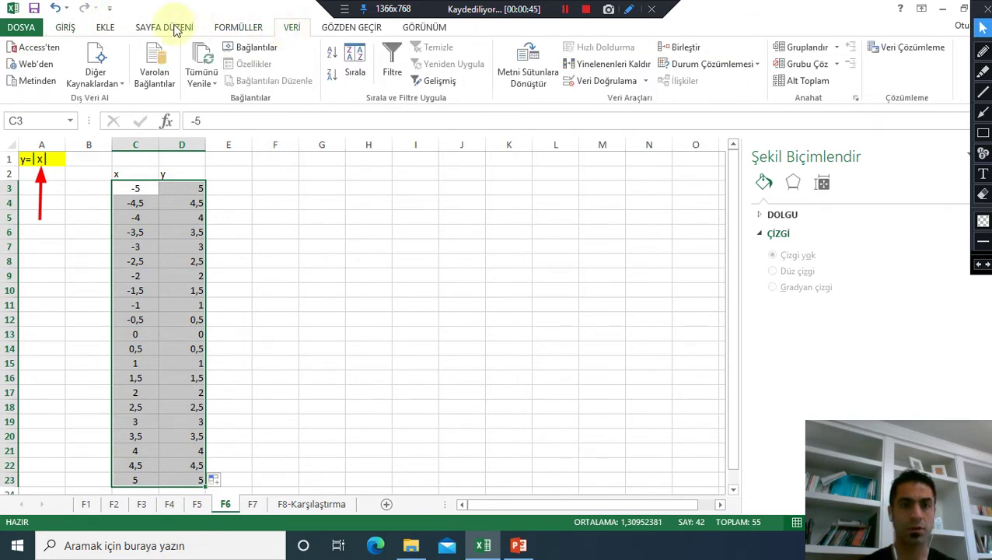
click(106, 28)
click(477, 81)
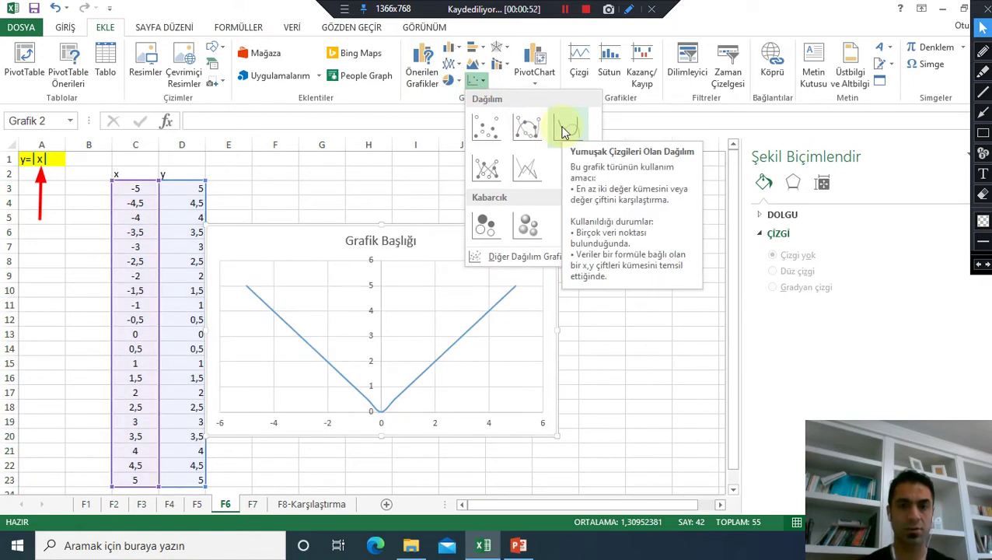
click(563, 130)
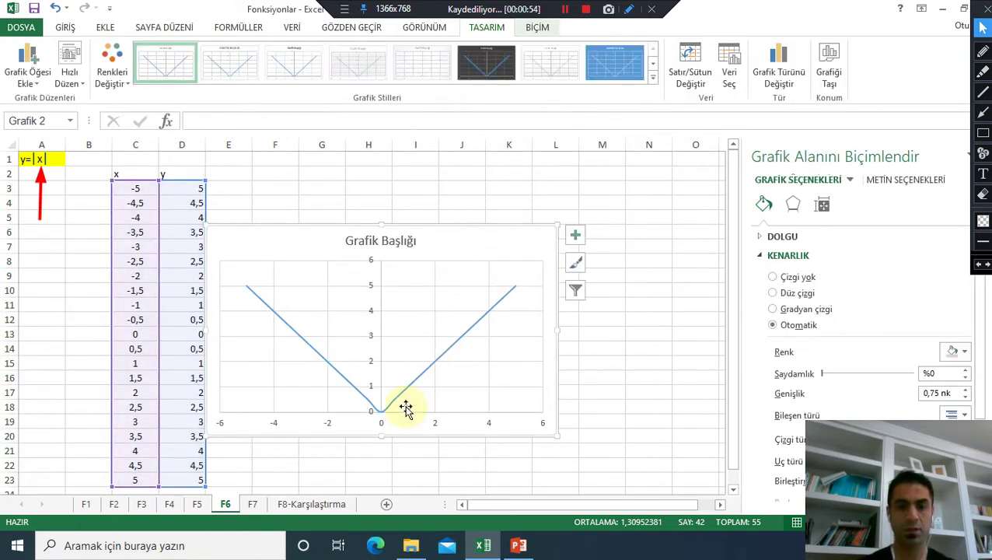
- Set the chart's horizontal axis major (Birincil) unit to 1
click(381, 425)
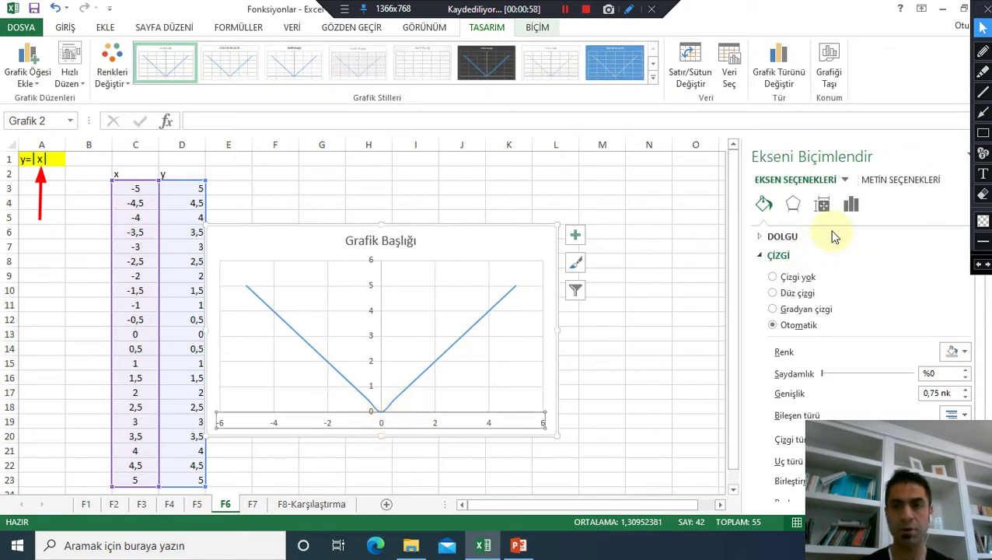
click(851, 205)
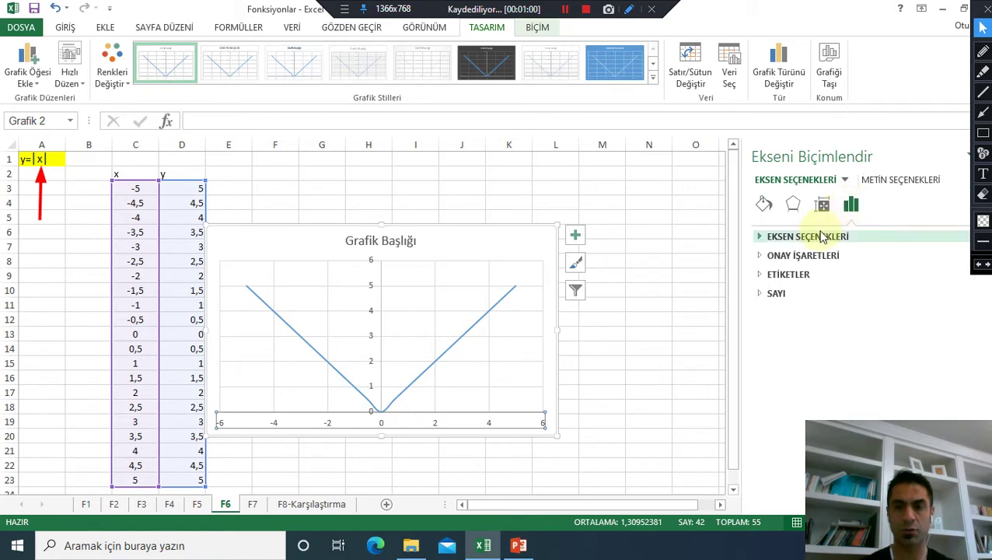
click(820, 236)
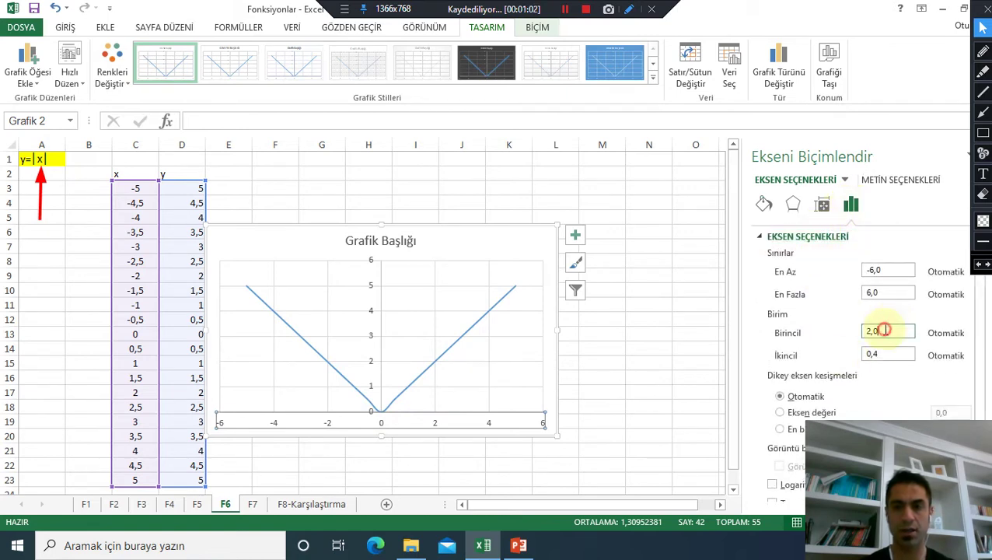
click(874, 331)
text(1)
click(684, 320)
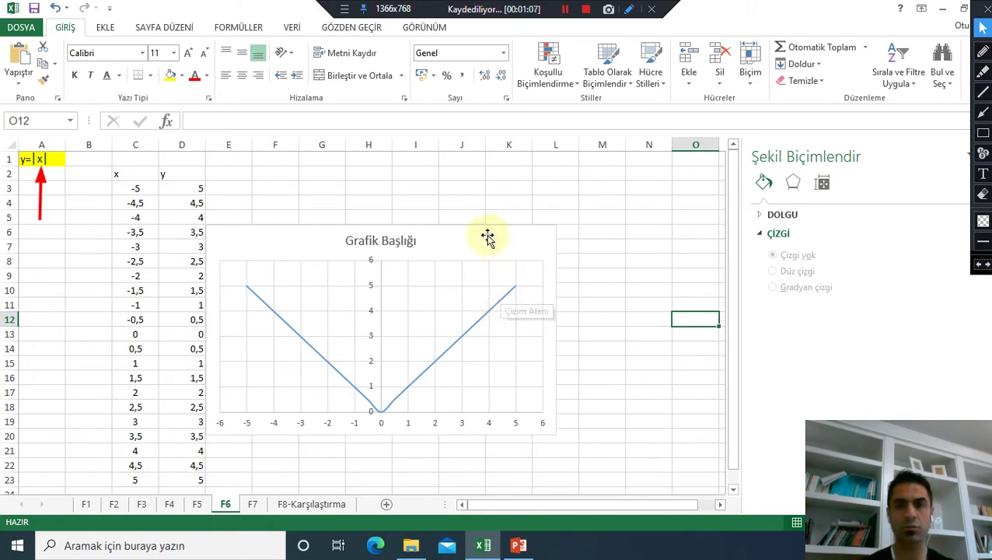
- Delete the piecewise function's chart on sheet F7
click(254, 503)
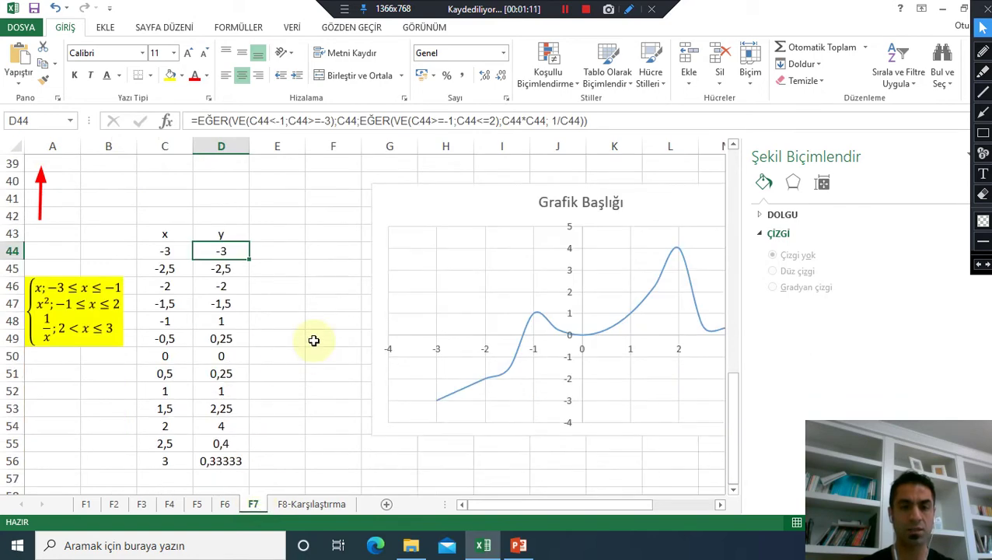
scroll(313, 340, down, 1)
scroll(357, 315, up, 2)
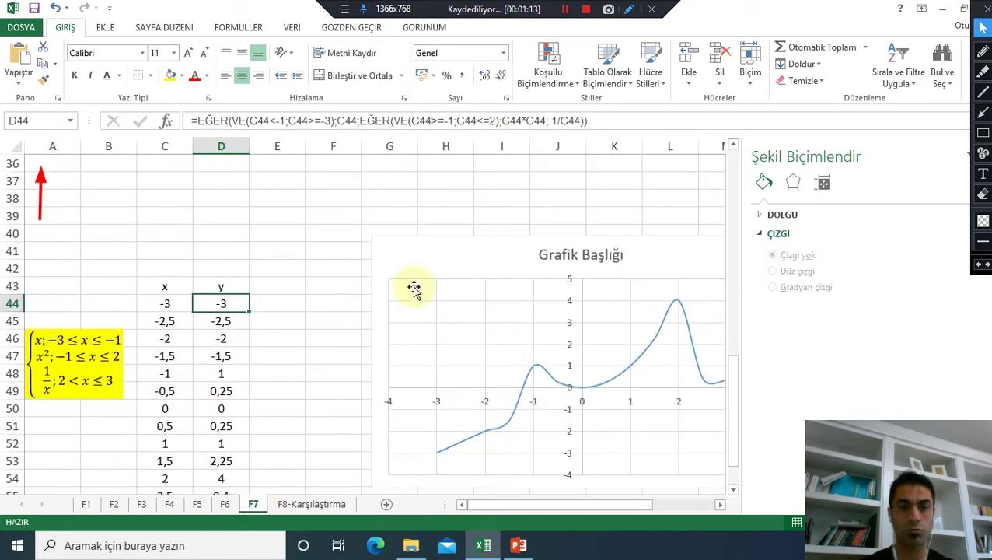
click(448, 251)
key(Delete)
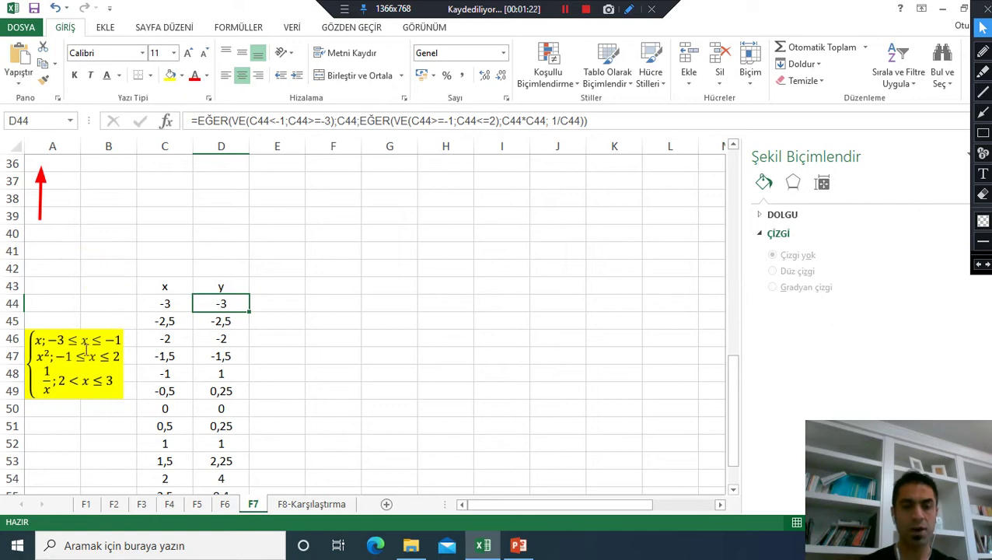
- Edit the equation box's middle condition to read −1 < x ≤ 2
click(83, 356)
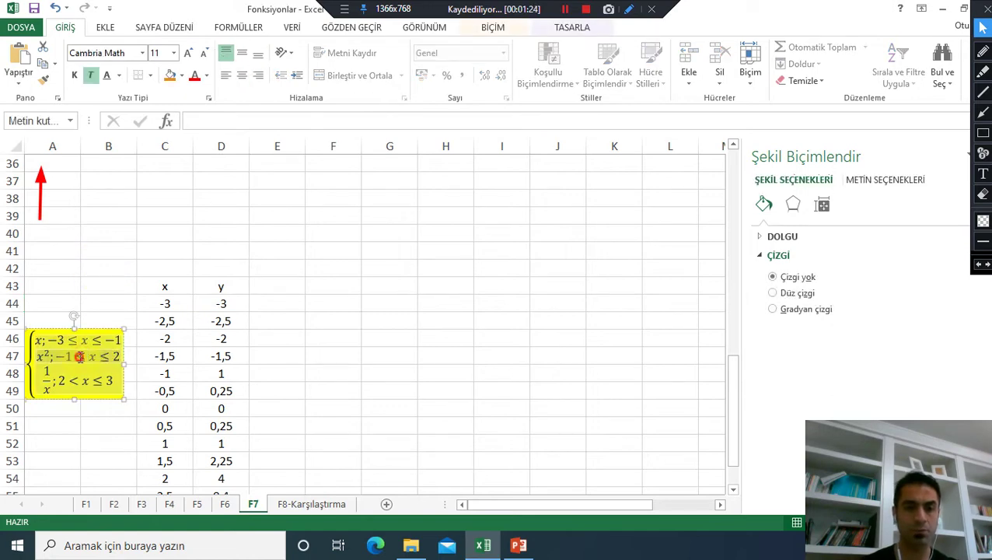
key(BackSpace)
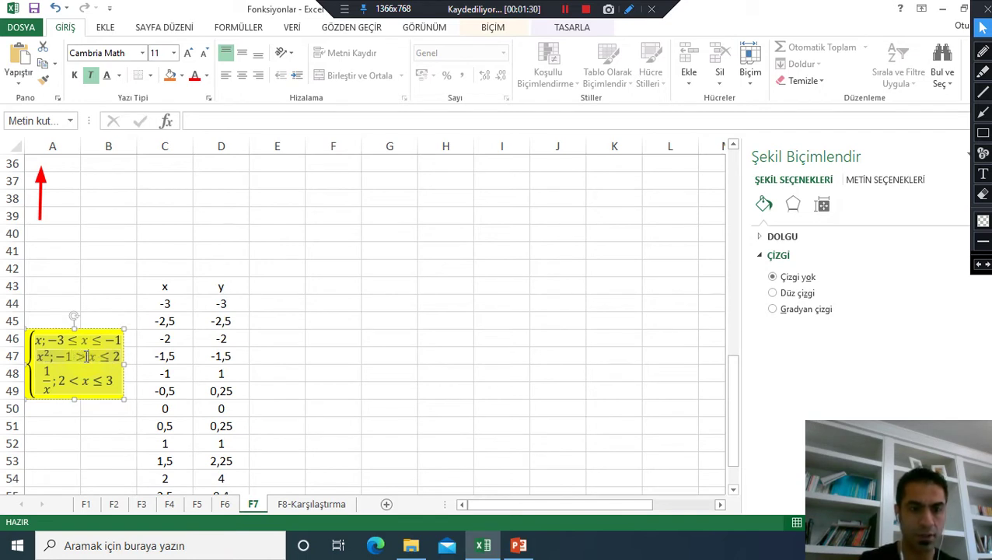
text(<x)
click(108, 285)
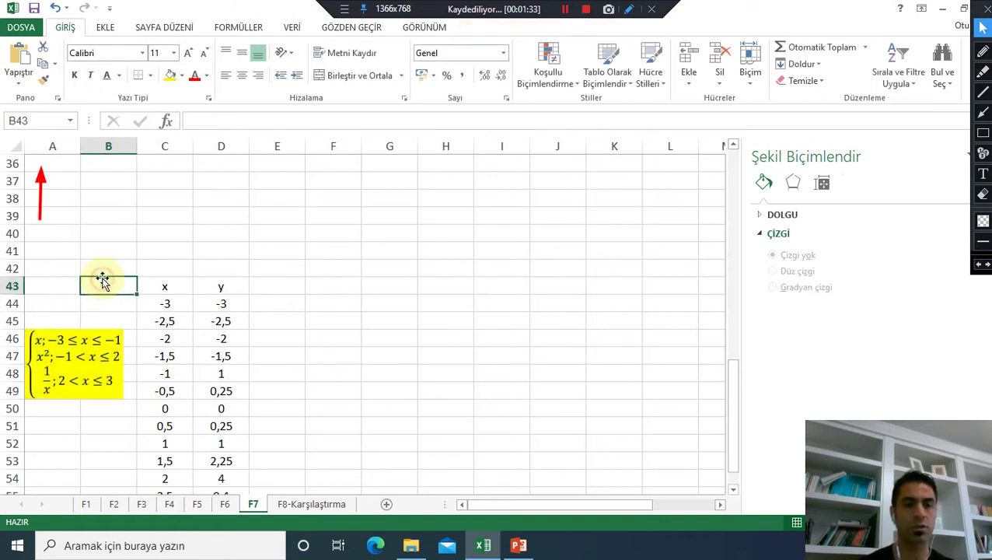
click(106, 340)
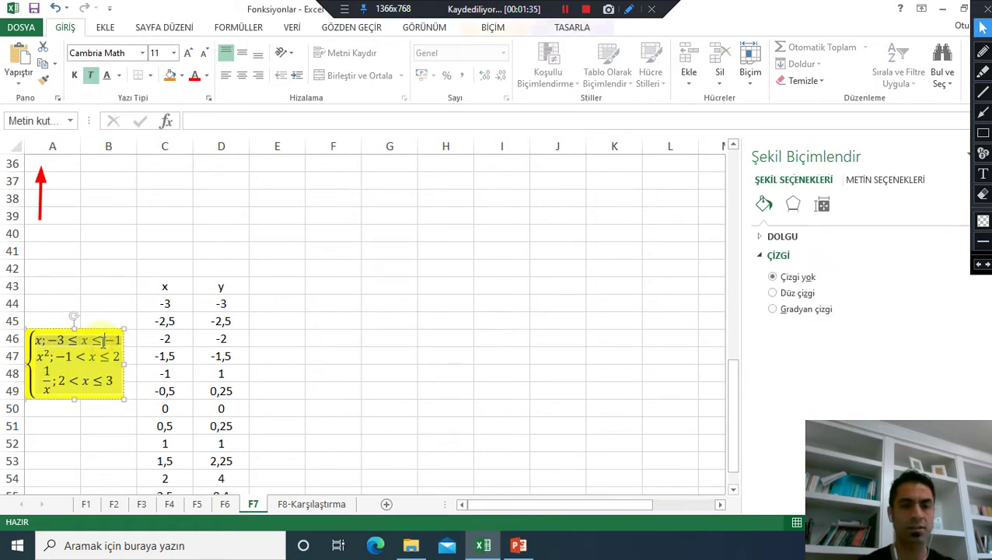
click(121, 284)
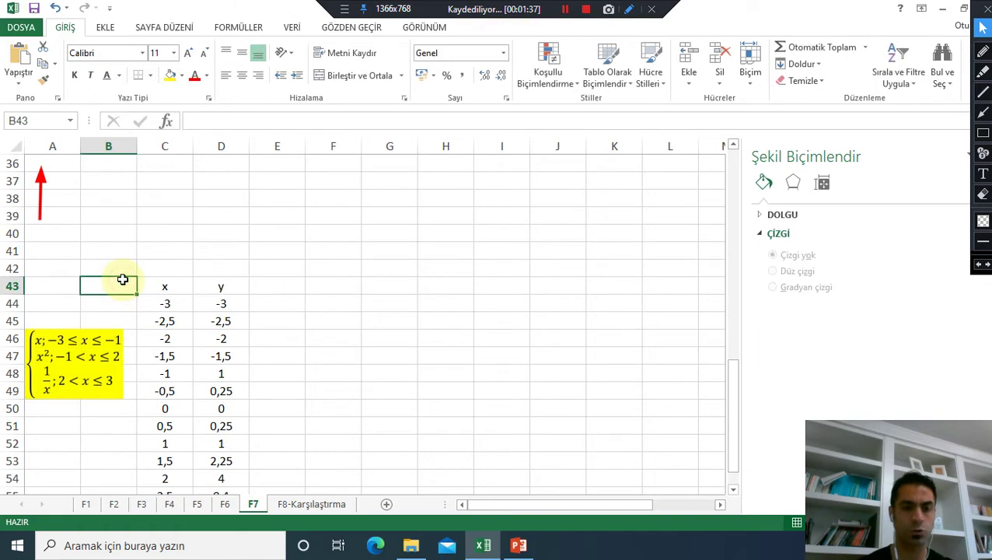
- Clear D44:D56 so the y column beside x = −3 to 3 is empty
scroll(234, 288, down, 1)
drag(222, 251, 226, 454)
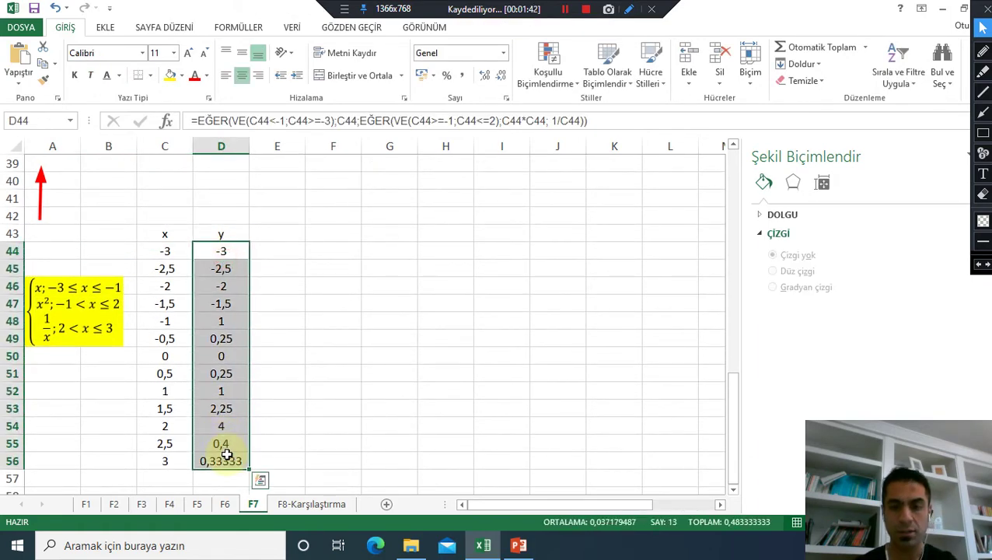
key(Delete)
click(210, 339)
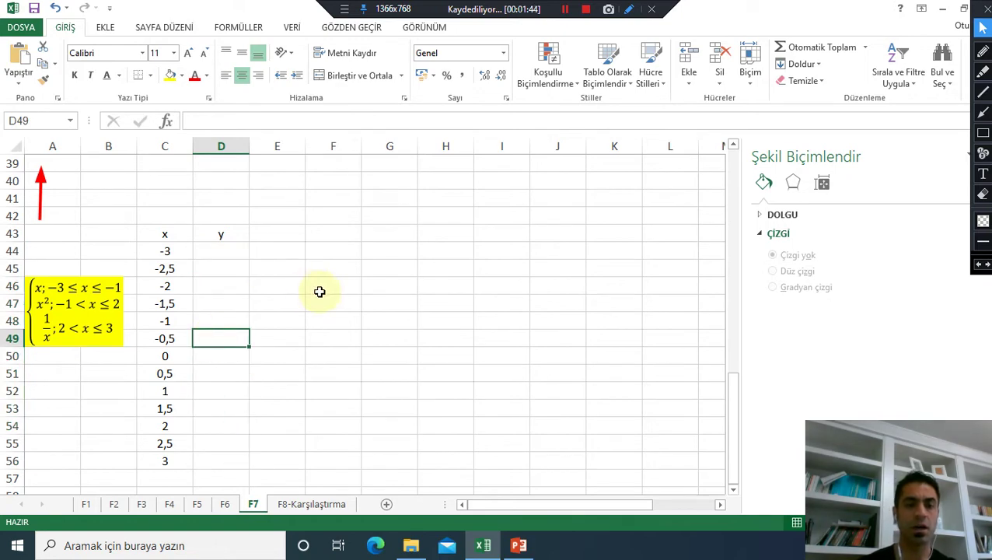
scroll(311, 290, up, 2)
scroll(311, 290, up, 3)
scroll(315, 289, up, 4)
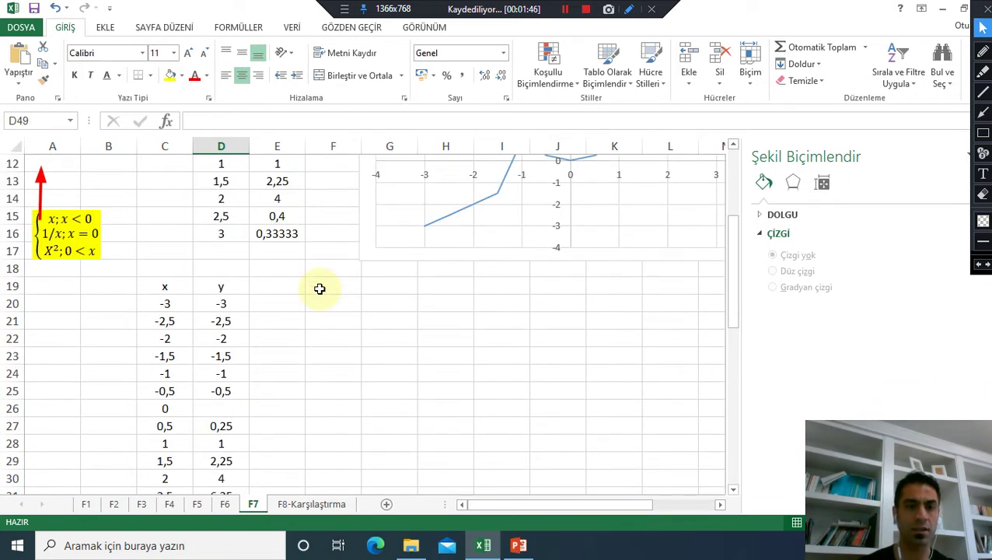
scroll(320, 288, down, 5)
scroll(319, 289, down, 3)
scroll(319, 288, down, 2)
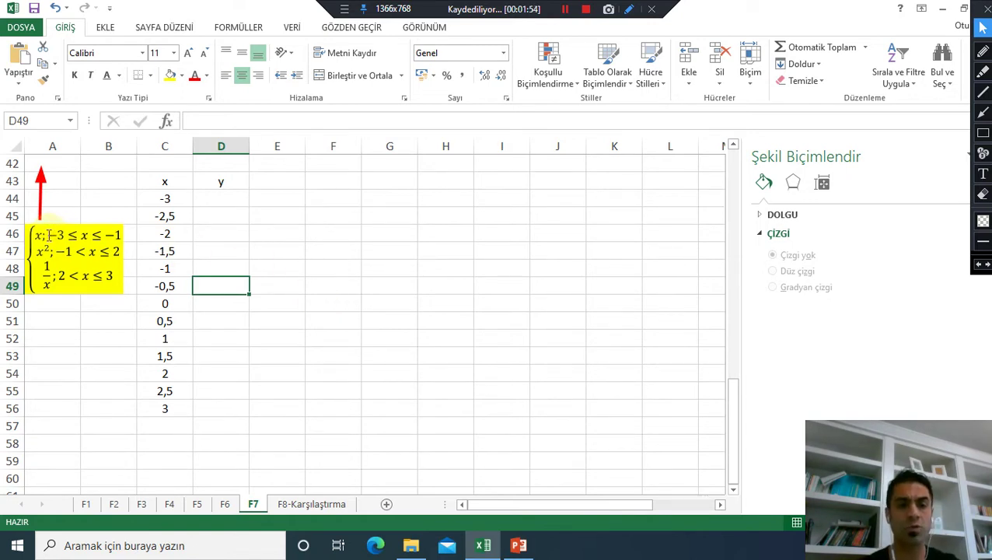
drag(49, 234, 122, 239)
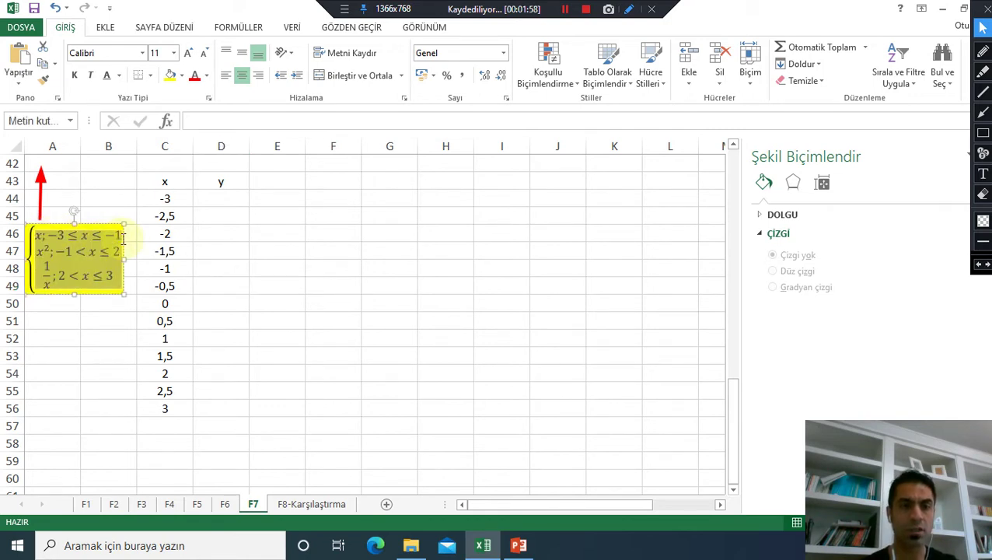
click(88, 251)
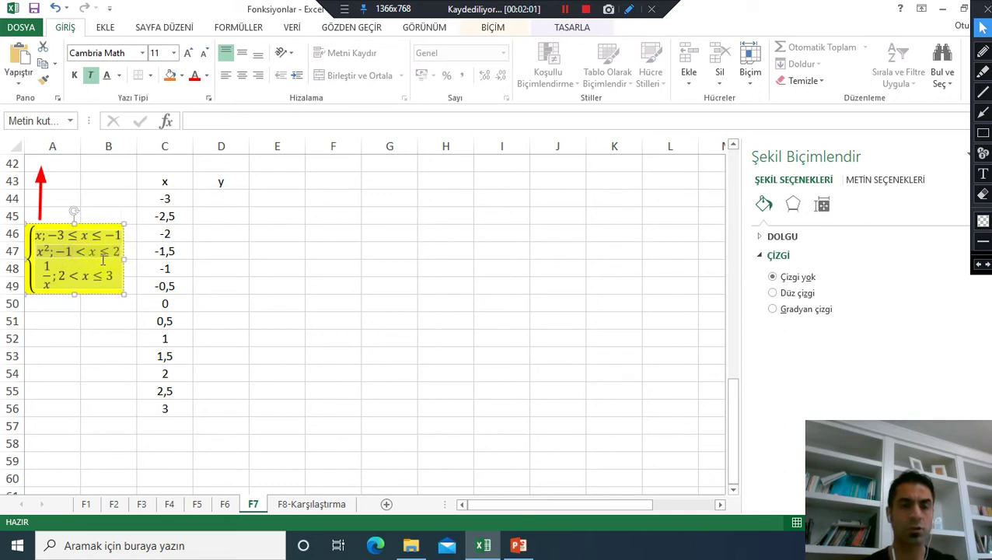
drag(112, 275, 59, 288)
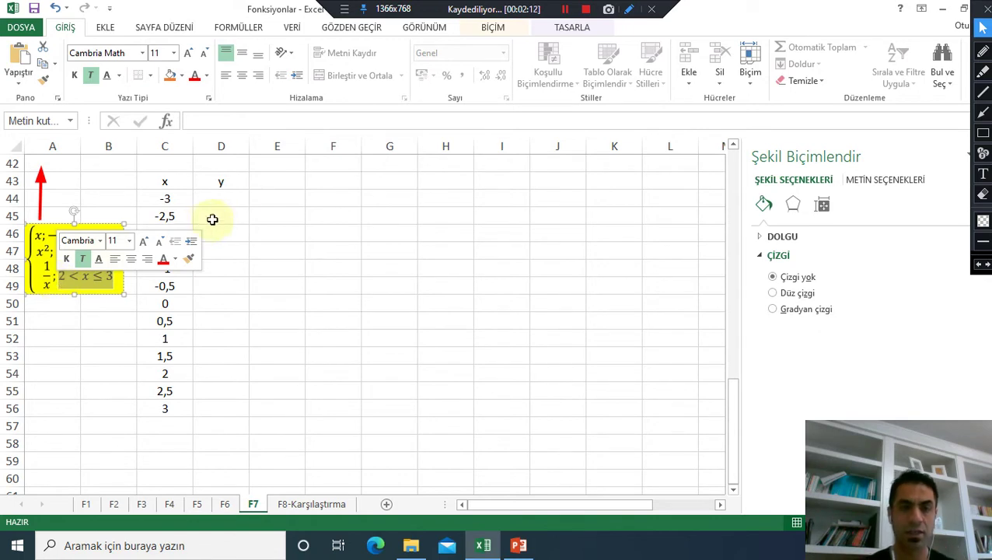
click(238, 200)
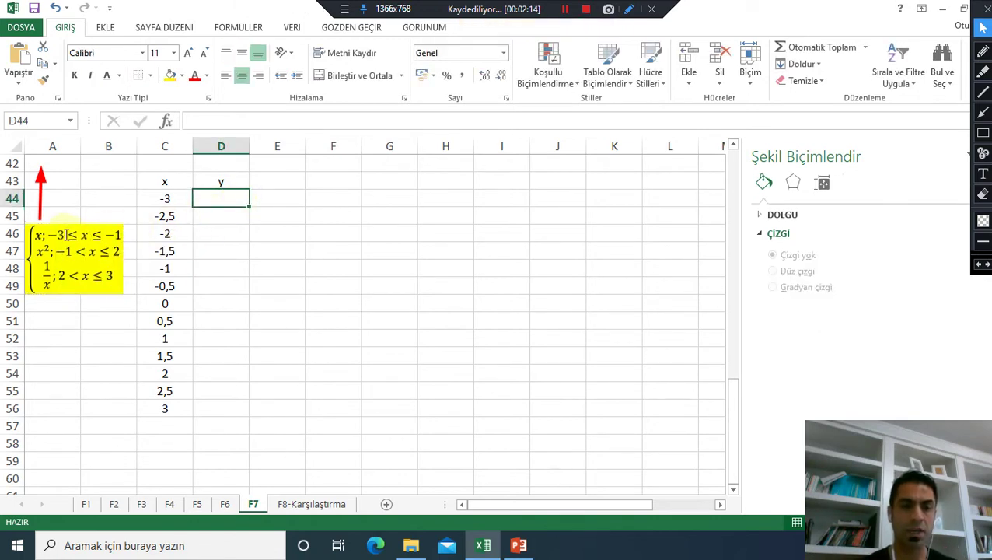
drag(49, 234, 119, 234)
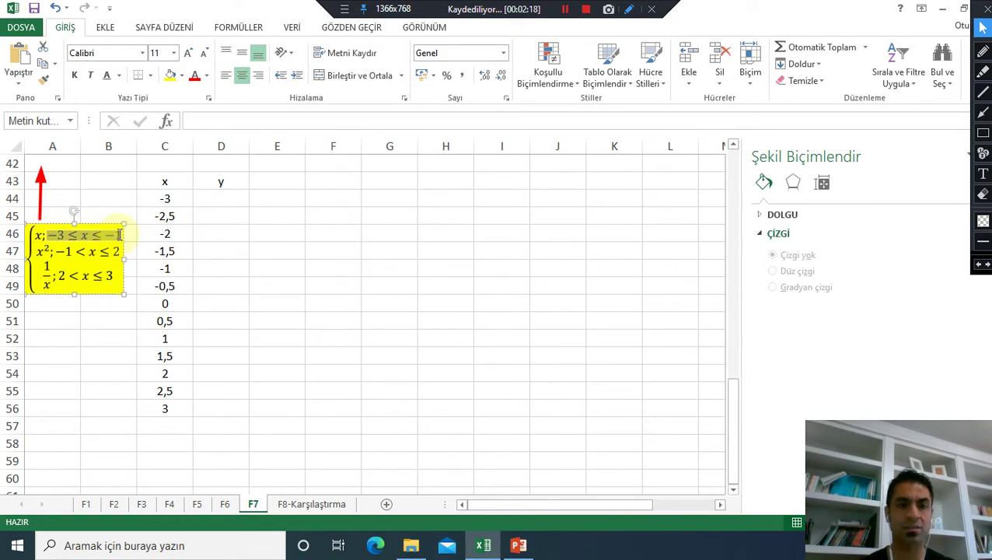
click(325, 216)
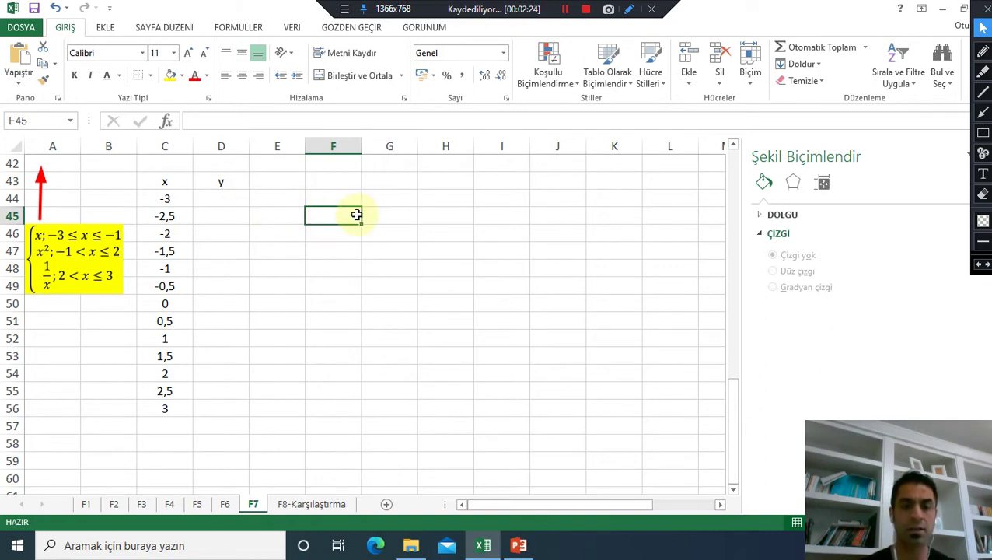
- In D44, start an EĞER formula with the condition C44>=-3
double_click(358, 216)
text(=)
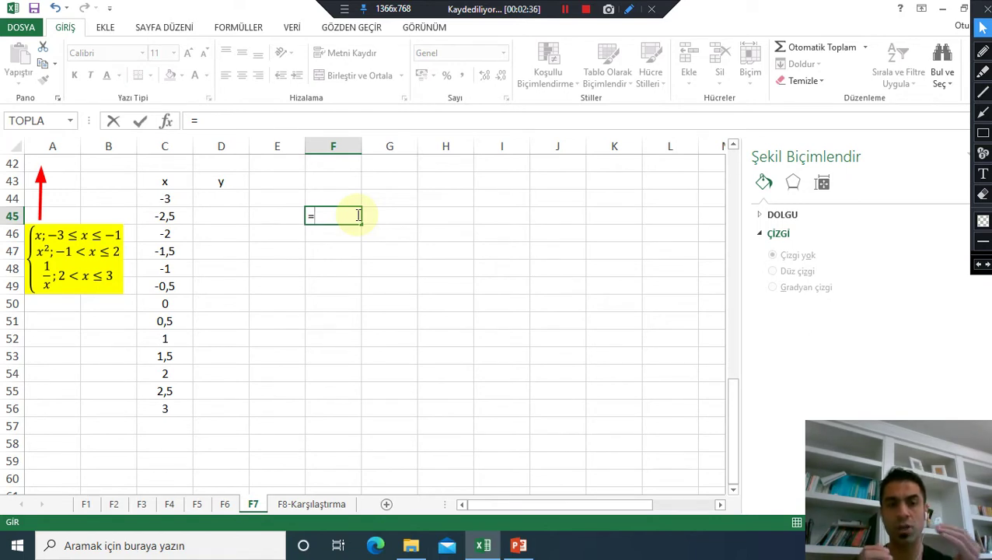
key(BackSpace)
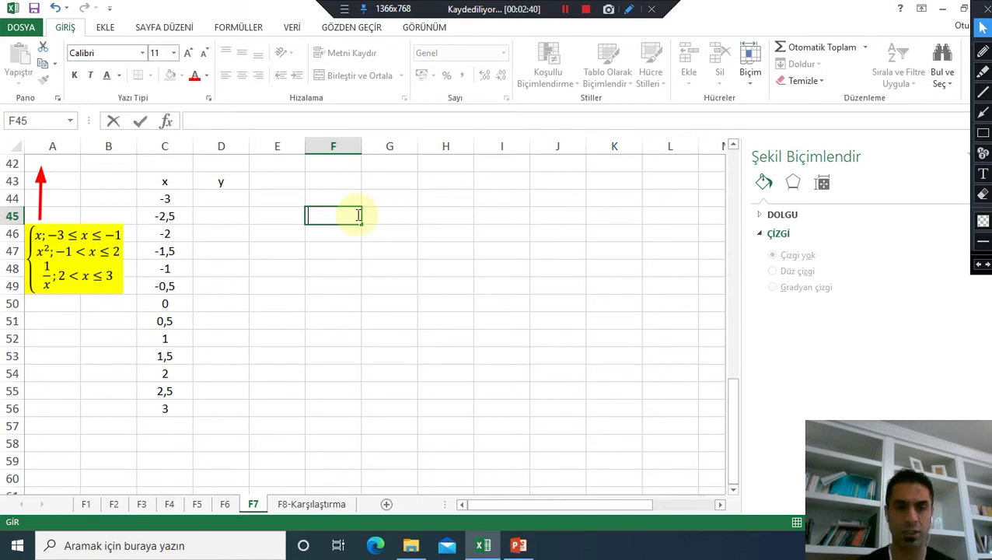
click(243, 196)
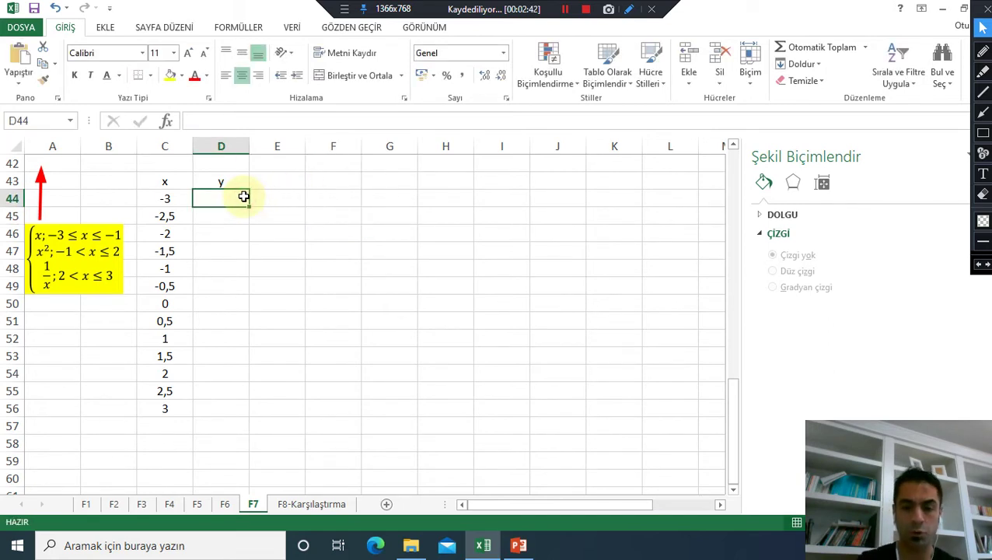
text(=)
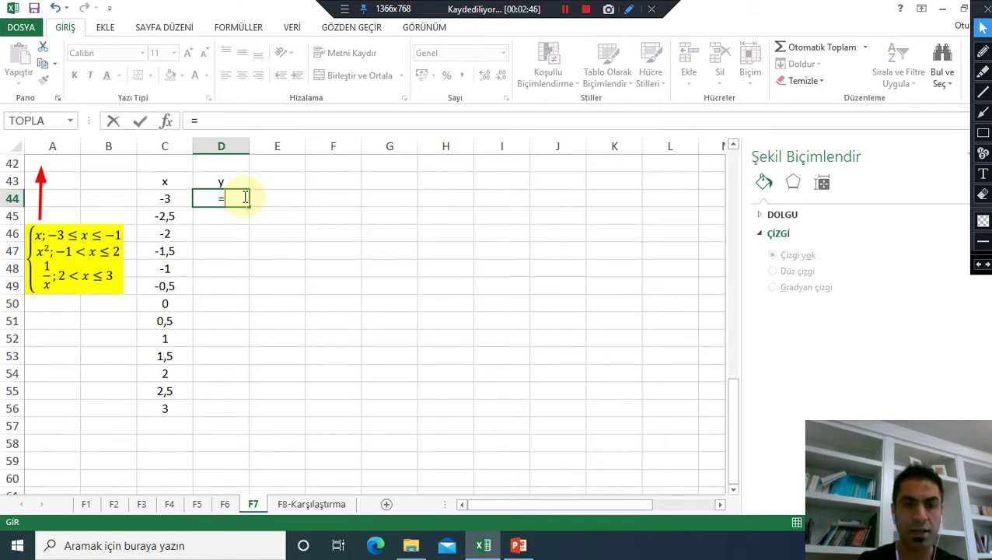
text(eğe)
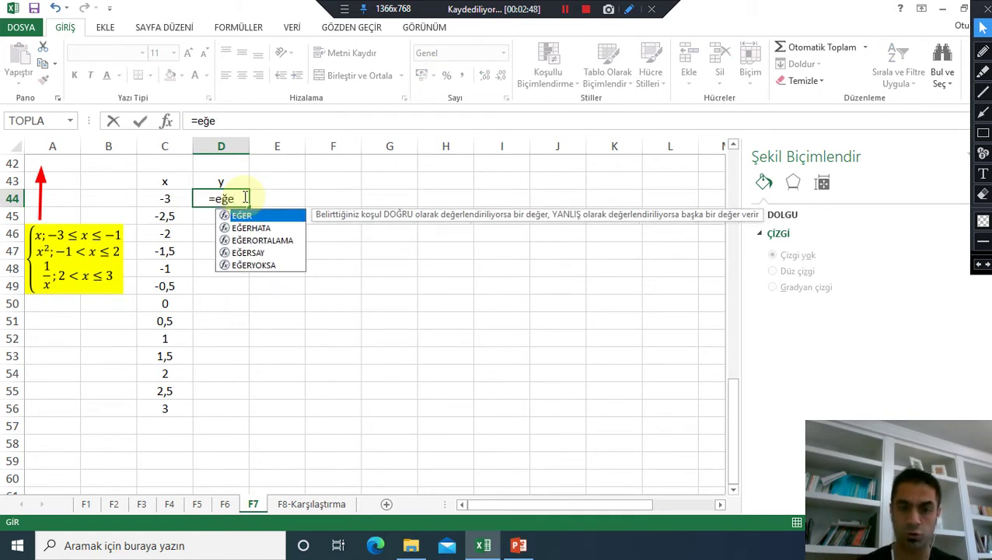
double_click(251, 216)
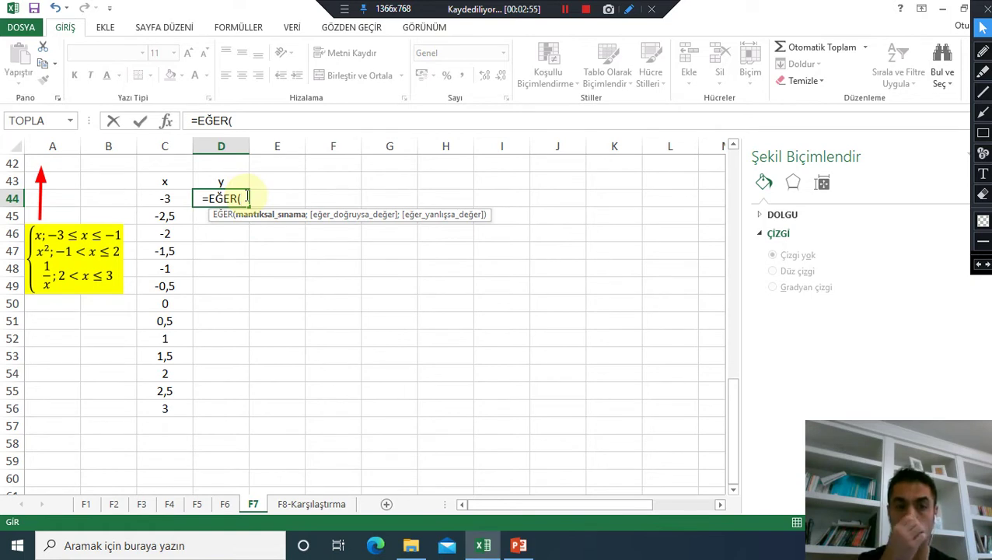
click(158, 199)
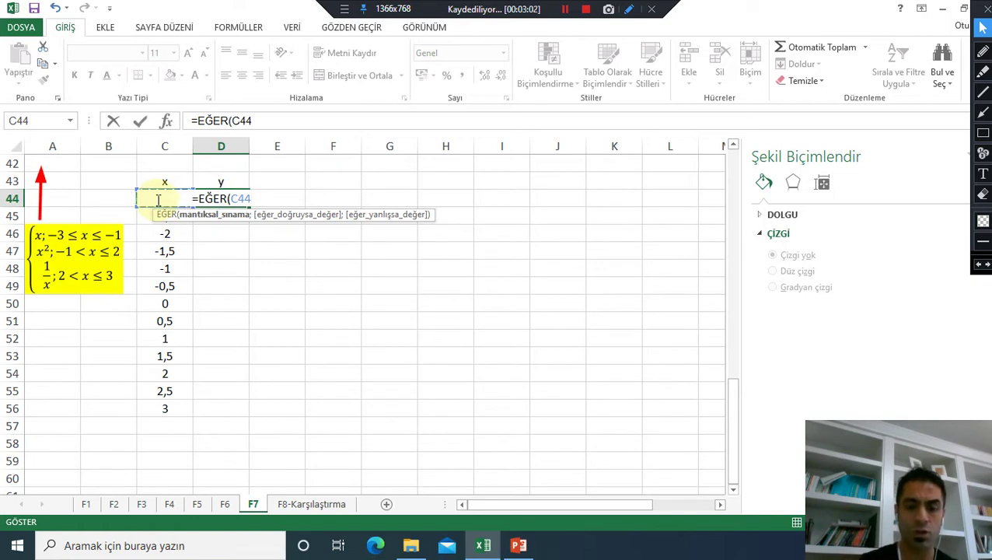
text(>)
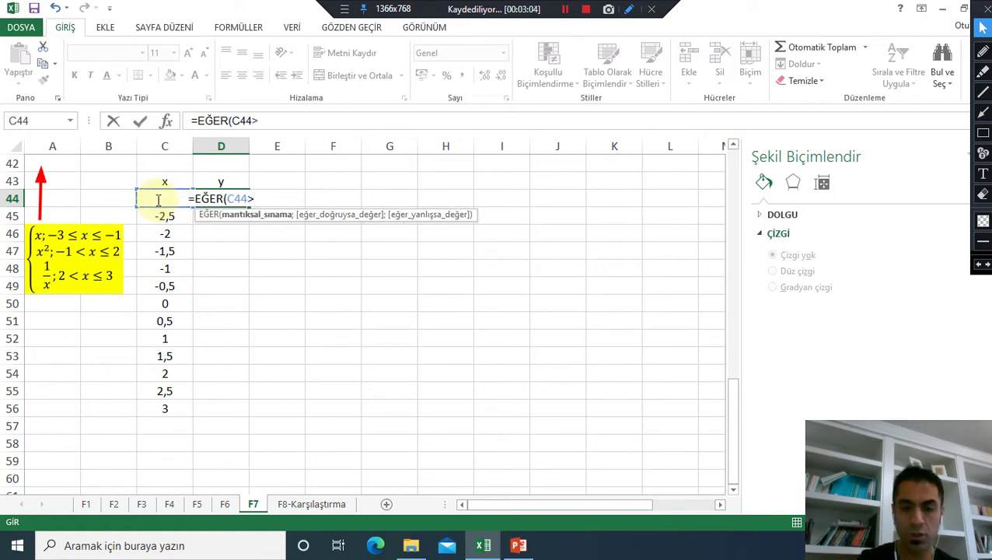
text(=-3)
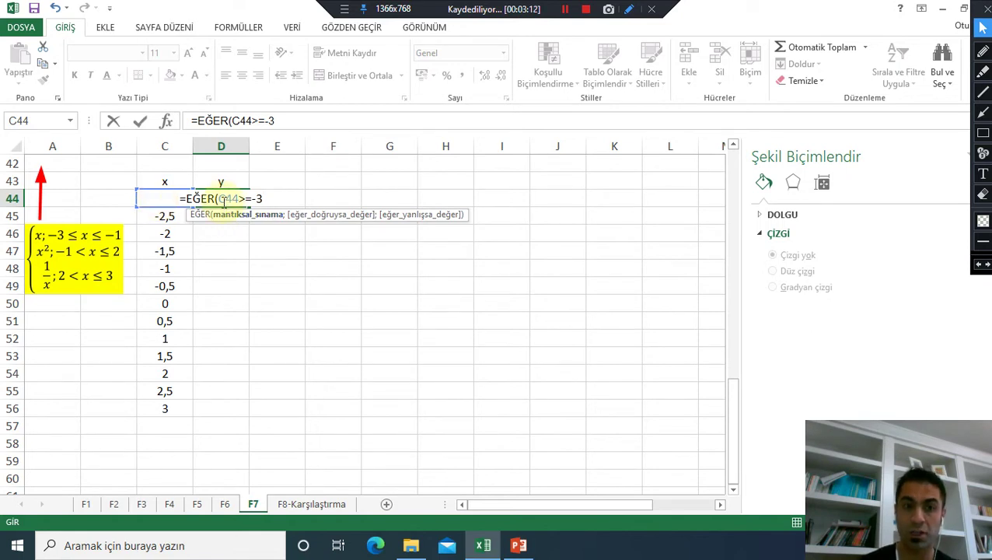
- Complete D44 as =EĞER(VE(C44>=-3;C44<=-1);C44), so it shows -3
click(221, 199)
text(V)
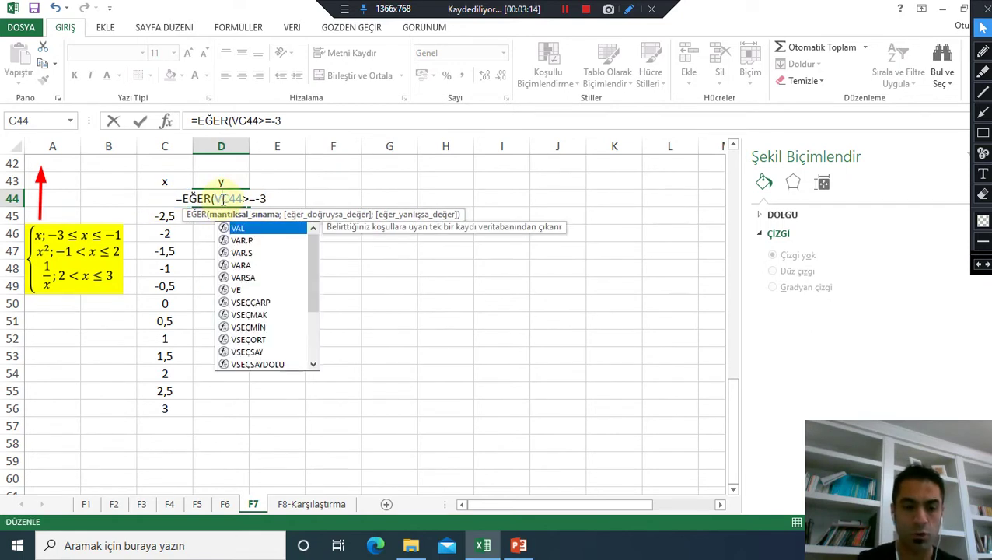
text(E()
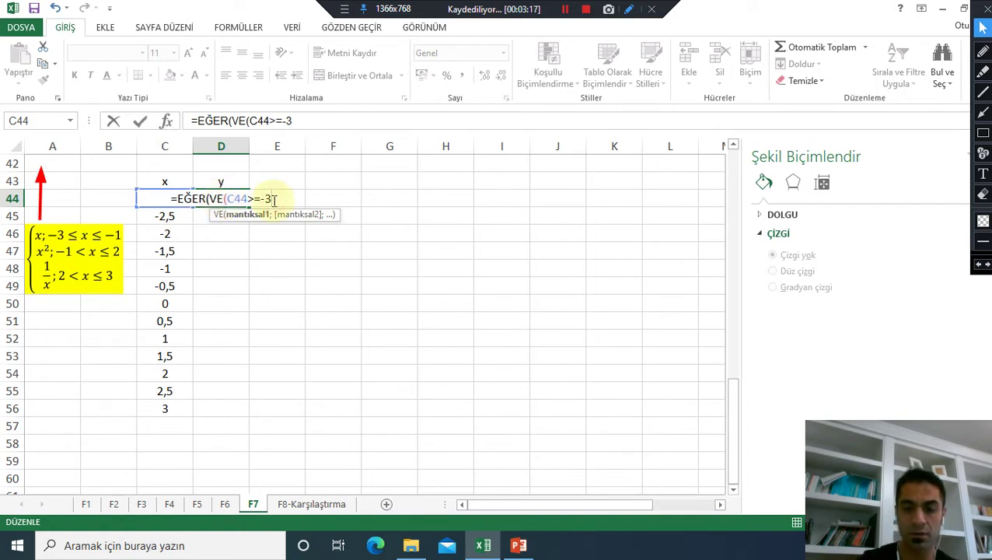
text(;)
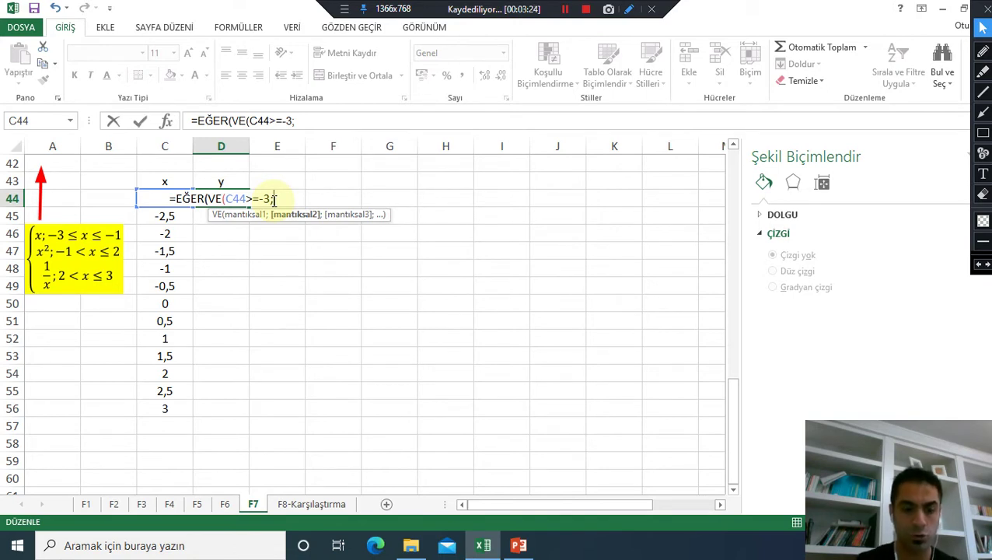
text(C44)
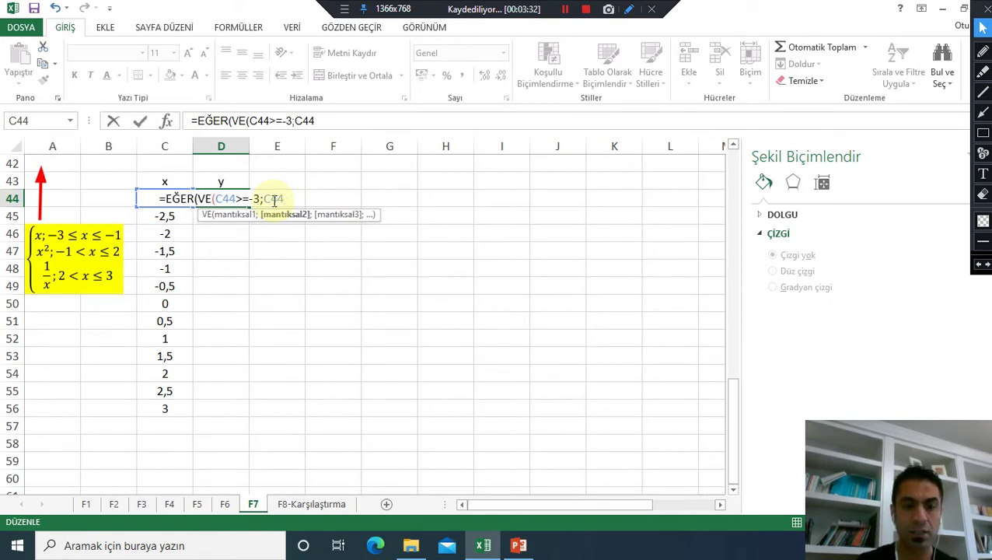
text(<=)
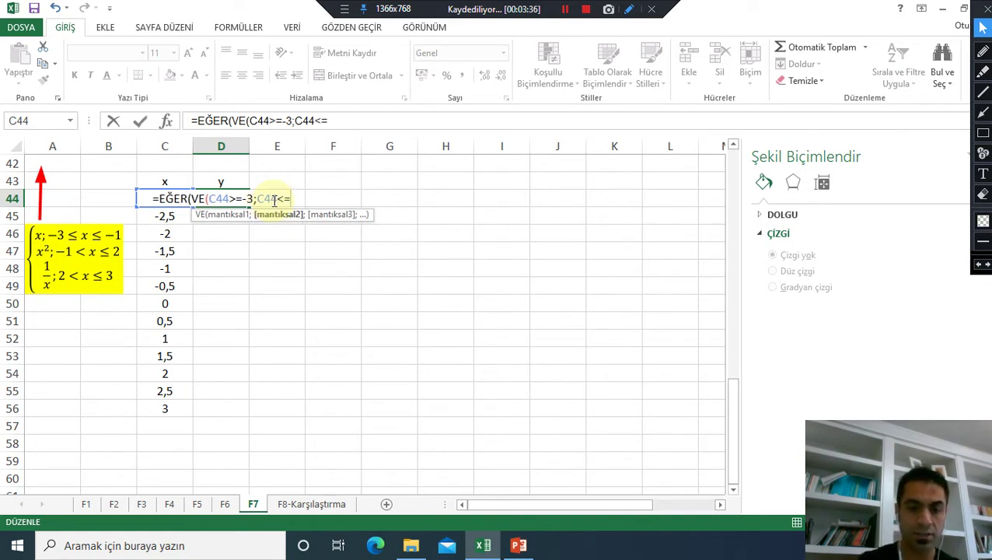
text(-1)
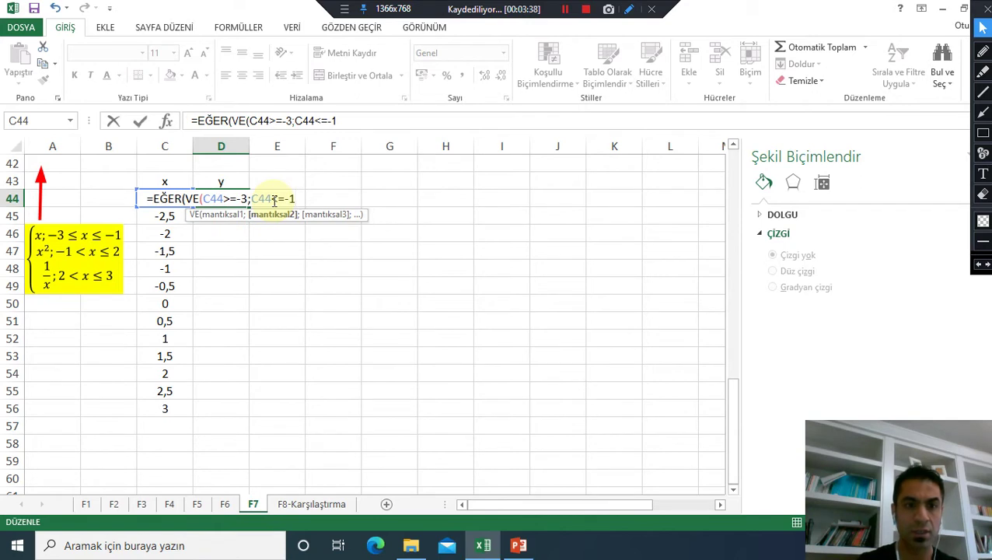
text())
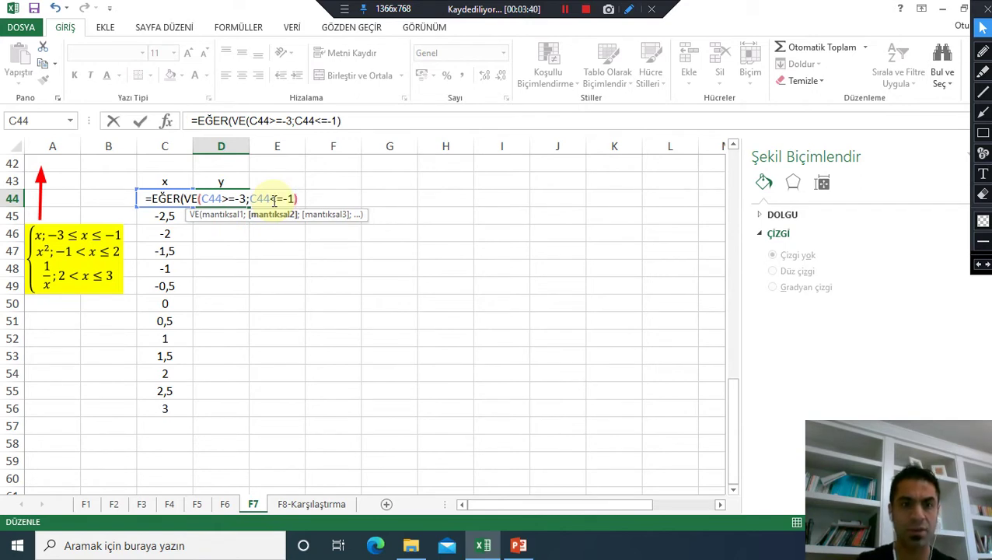
text(;)
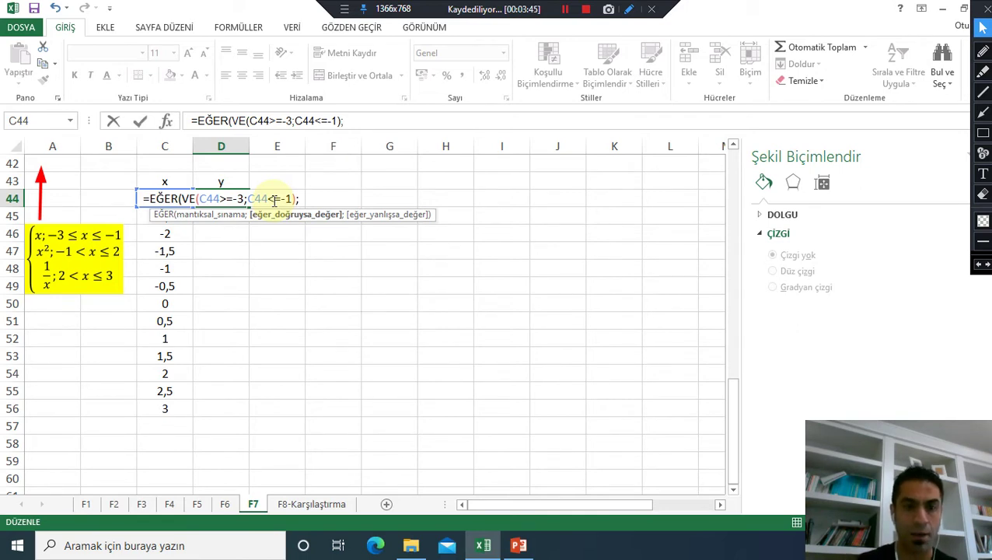
text(x)
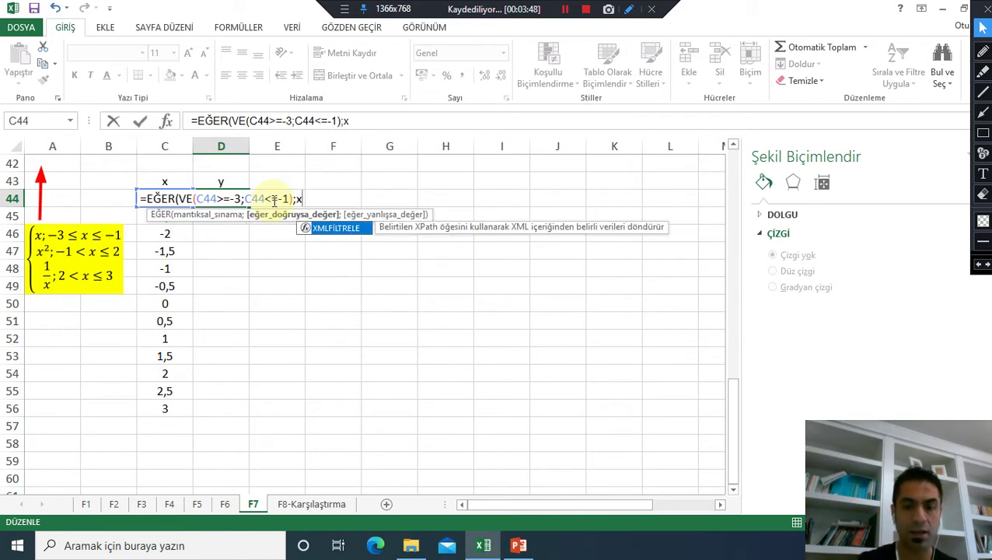
key(BackSpace)
text(C)
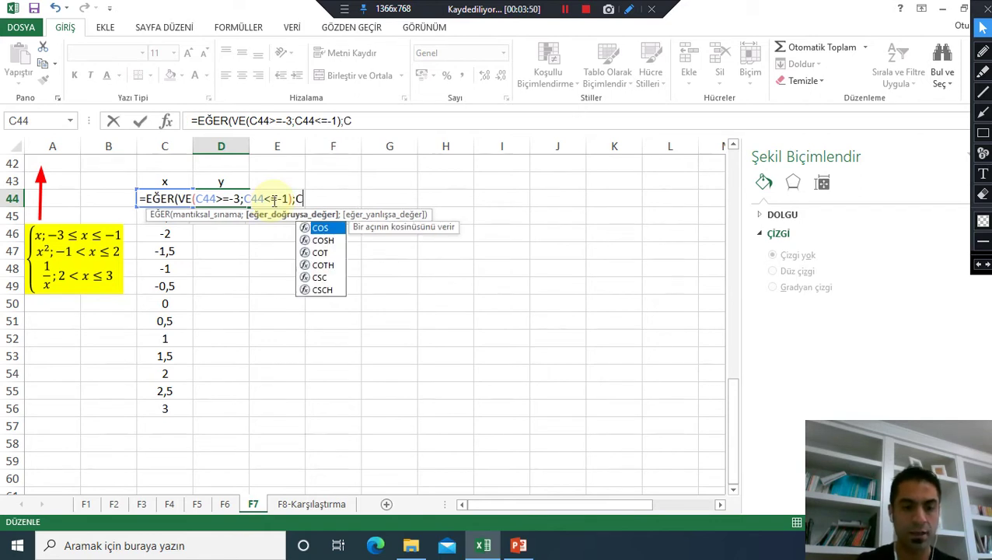
text(44)
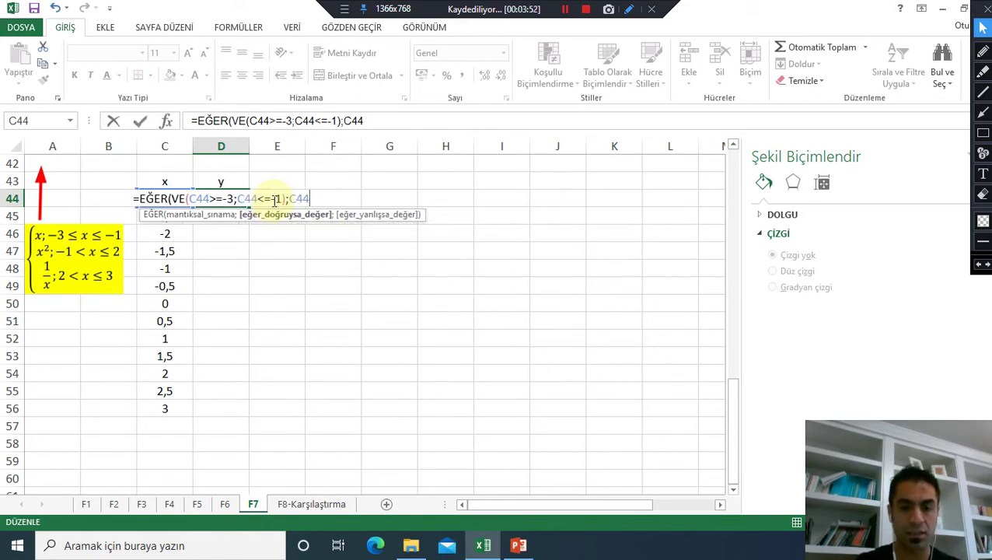
text())
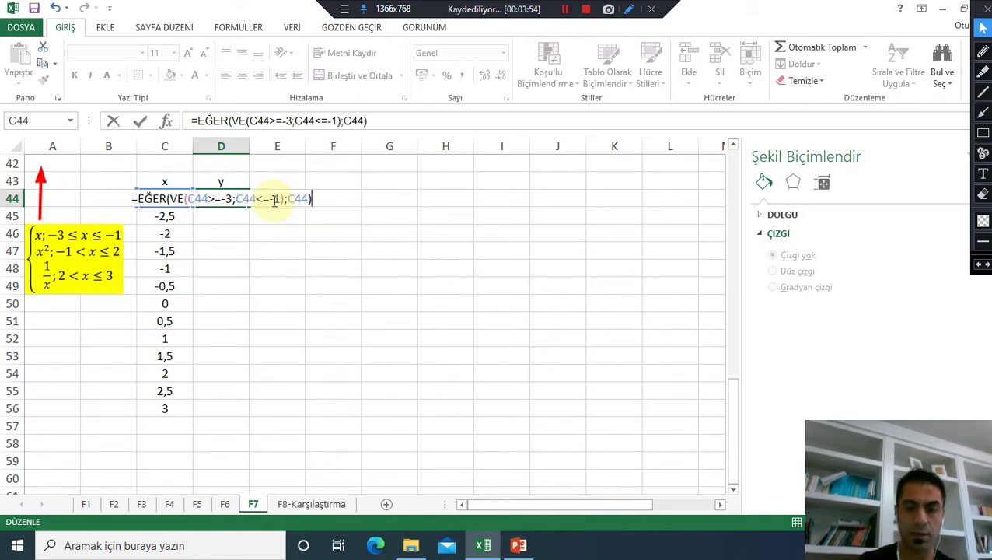
key(Return)
click(237, 197)
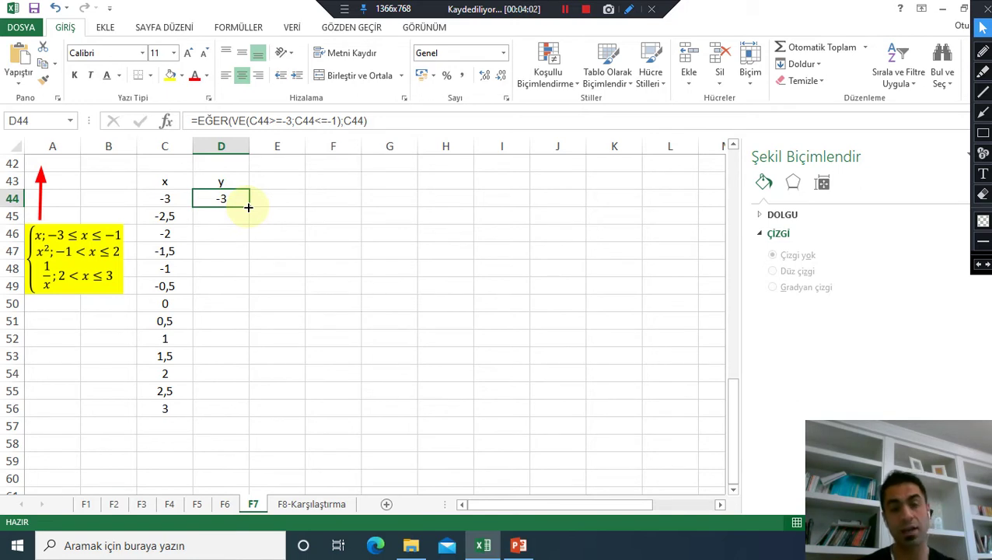
- Fill the D44 formula down to D56
drag(248, 207, 258, 248)
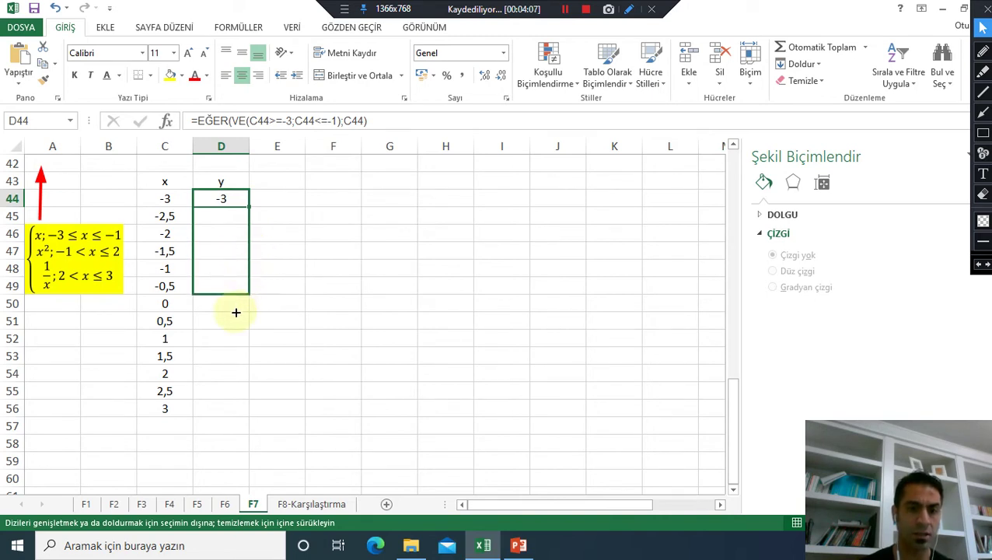
drag(258, 248, 233, 416)
click(373, 325)
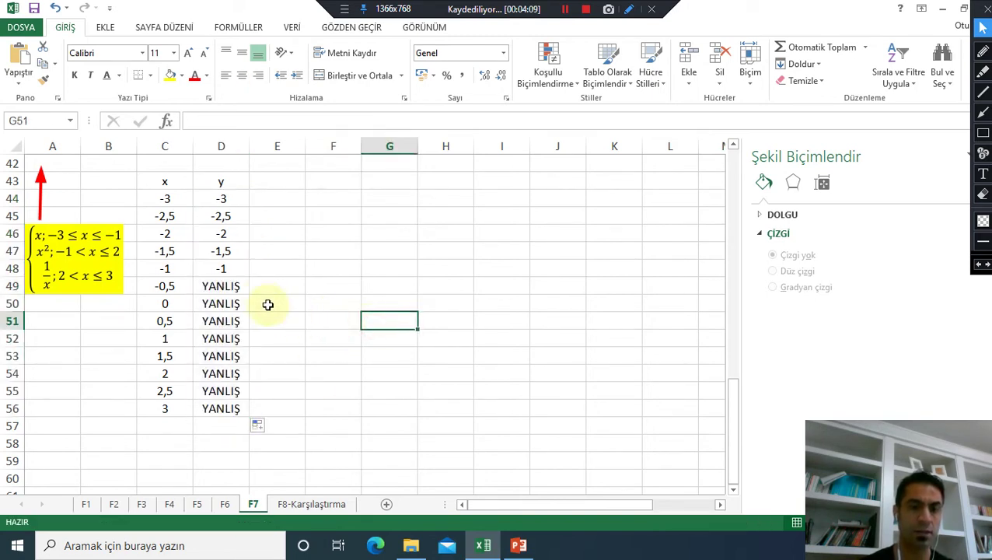
- Clear the YANLIŞ results in D49:D56, keeping -3 to -1 in D44:D48
drag(231, 199, 224, 405)
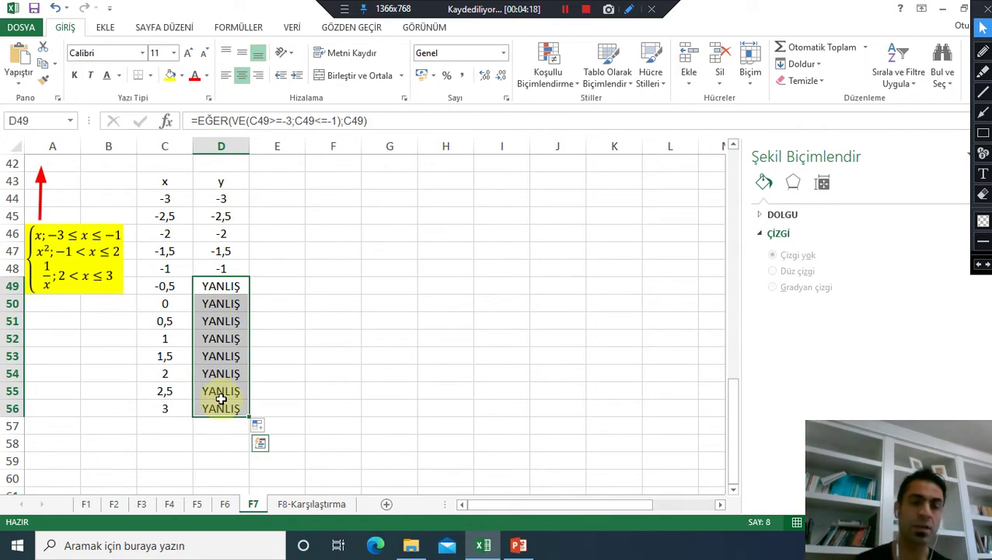
click(219, 199)
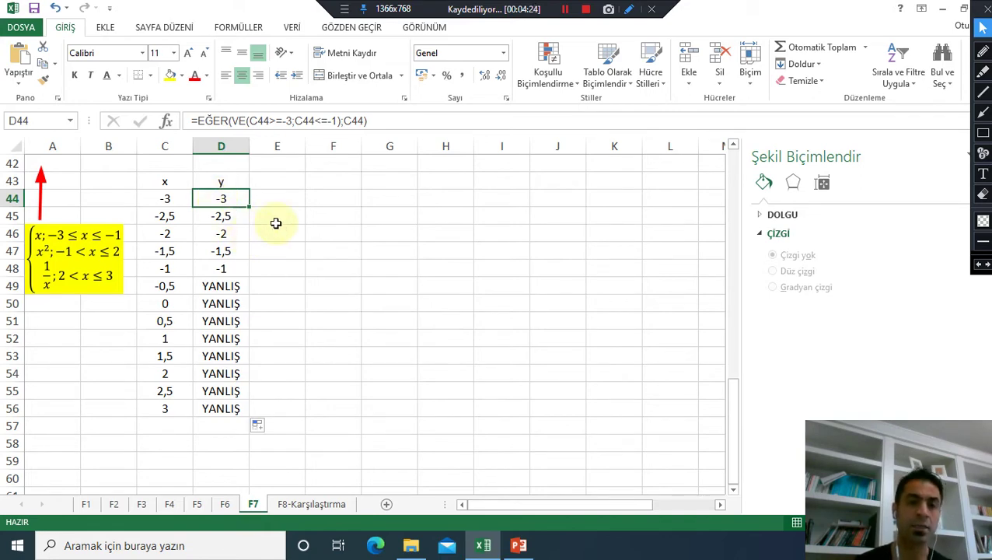
drag(241, 285, 238, 408)
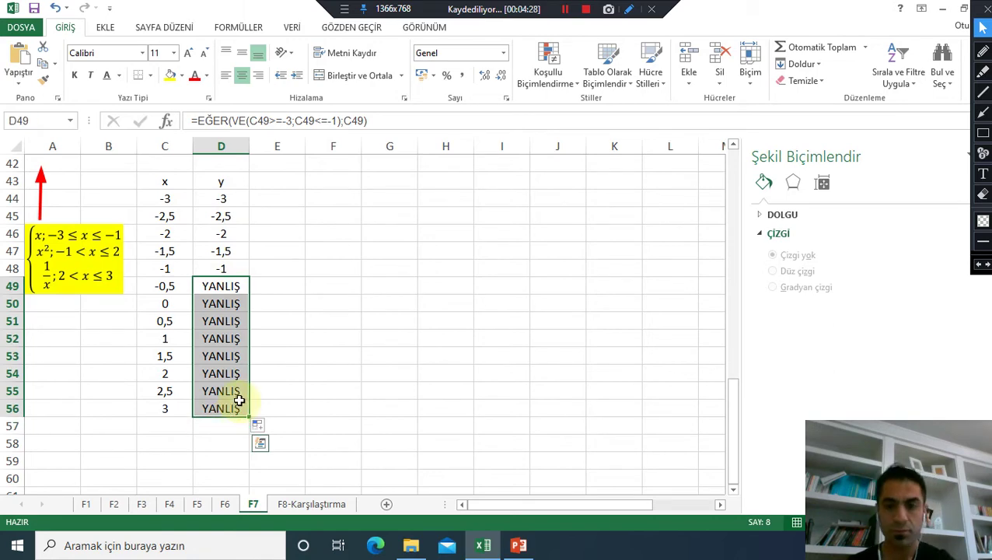
key(Delete)
- Add "hesaplamaz" as the false value of the D44 formula
double_click(241, 198)
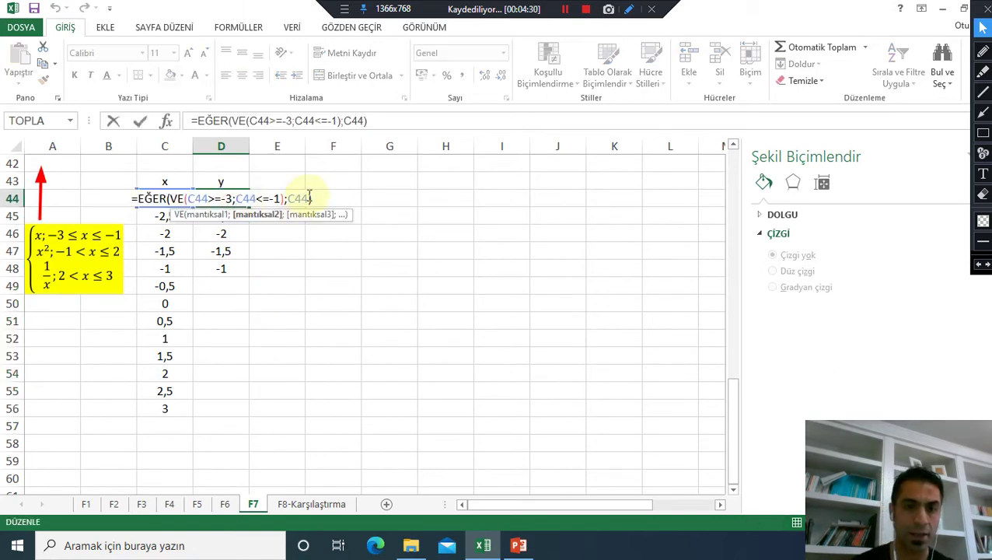
text(;)
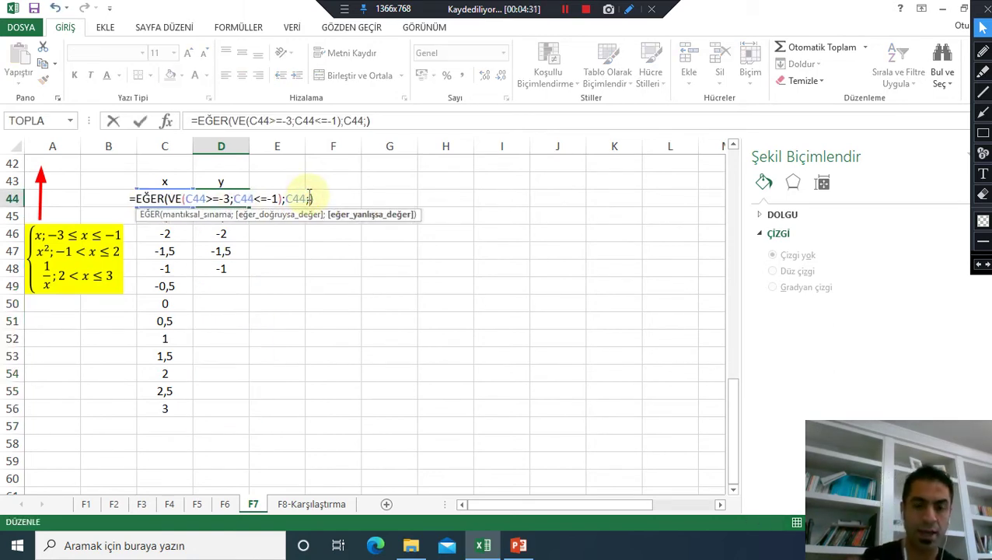
text( ")
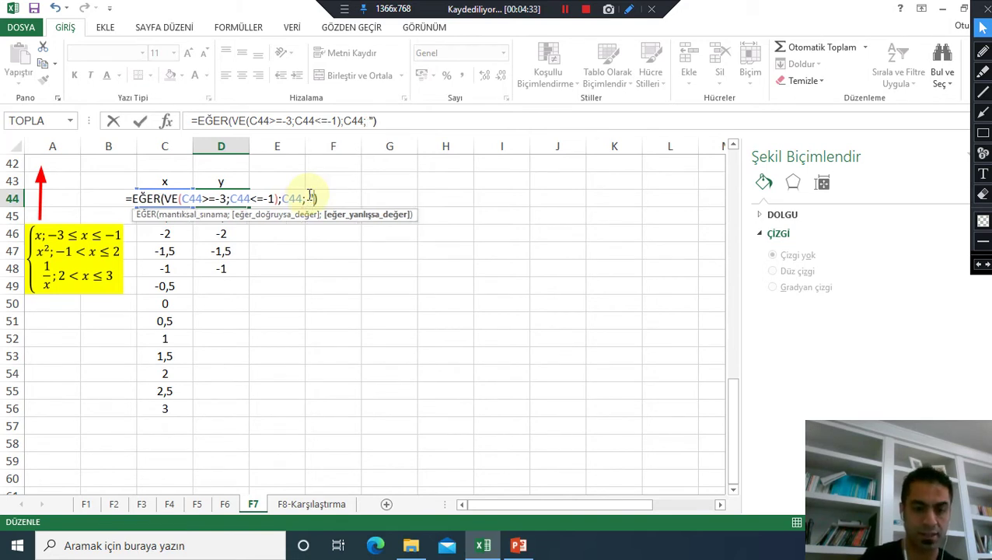
text(hesaplamazé)
key(BackSpace)
text(")
key(Return)
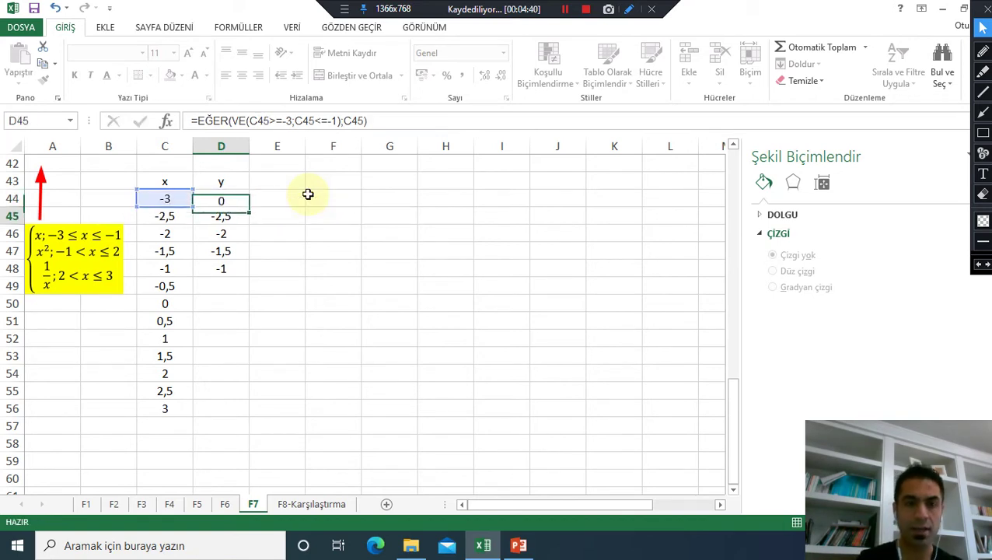
- Fill the updated formula down to D56 and widen column D to fit hesaplamaz
click(225, 199)
drag(249, 207, 222, 405)
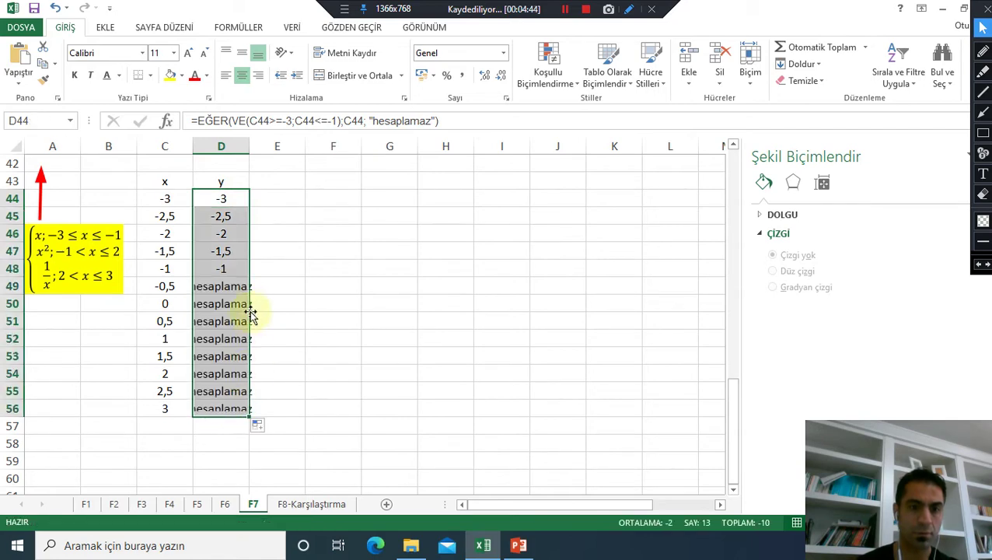
drag(250, 146, 264, 146)
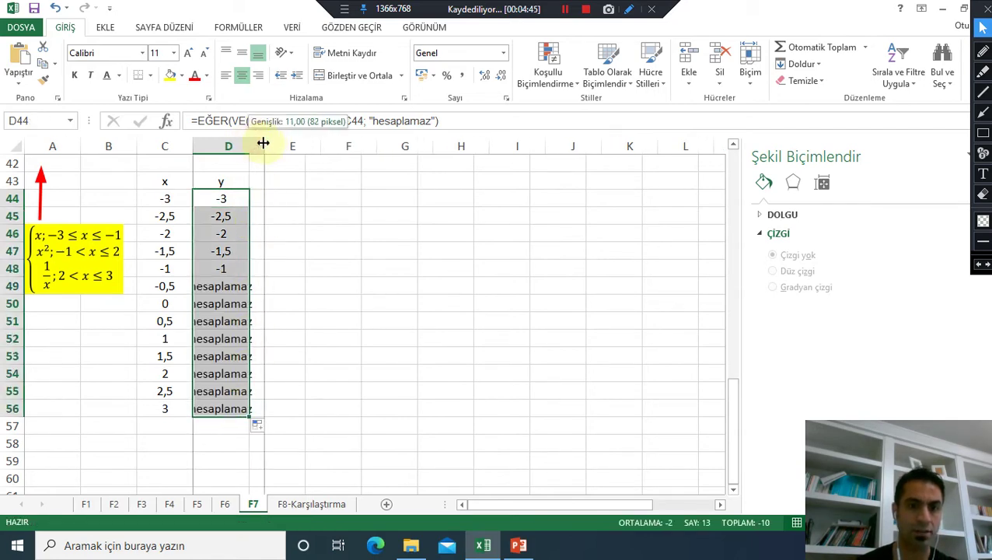
click(342, 248)
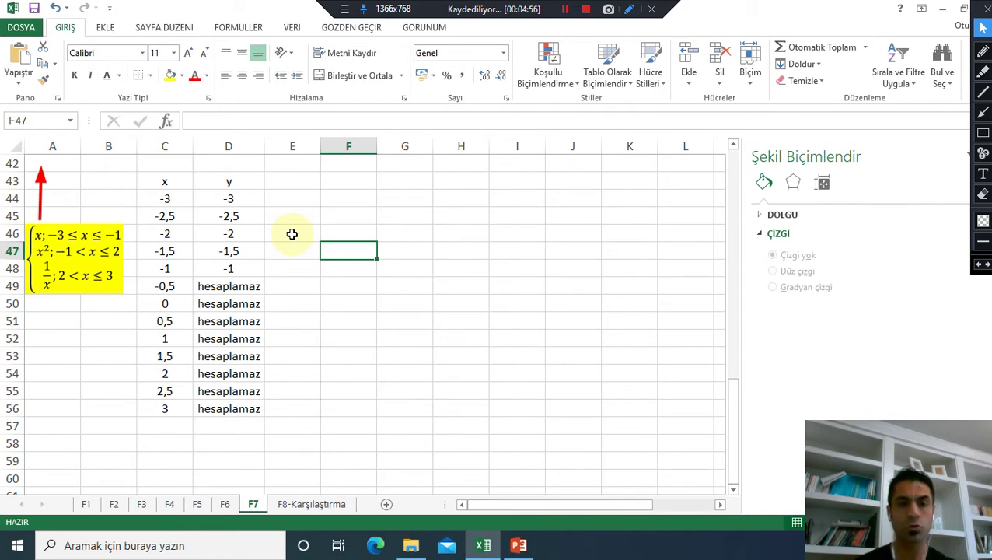
double_click(244, 199)
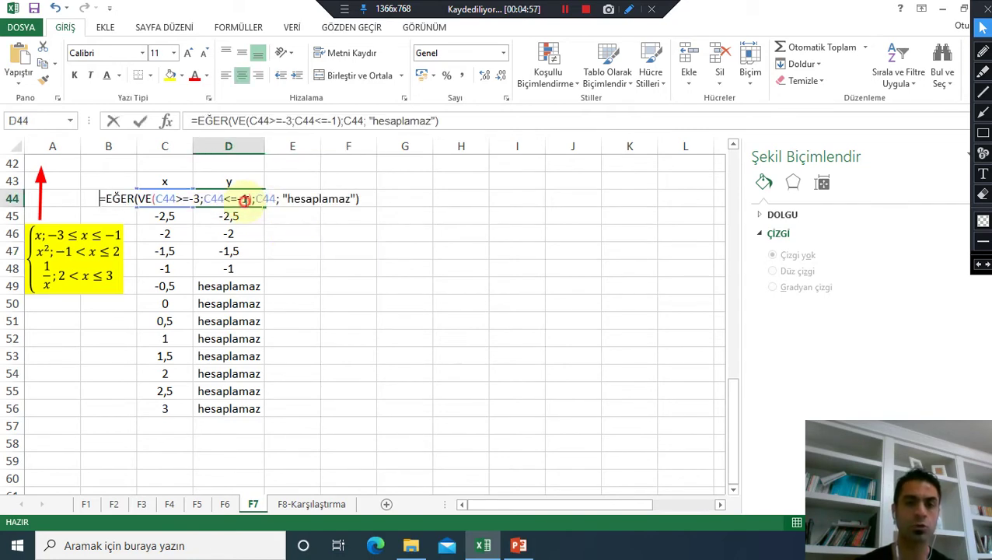
- Nest EĞER(VE(C44>-1;C44<2);C44*C44;"hesaplamaz") as D44's false branch, accepting Excel's correction
click(356, 199)
key(BackSpace)
key(BackSpace)
key(BackSpace)
key(BackSpace)
key(BackSpace)
key(BackSpace)
key(BackSpace)
key(BackSpace)
key(BackSpace)
key(BackSpace)
key(BackSpace)
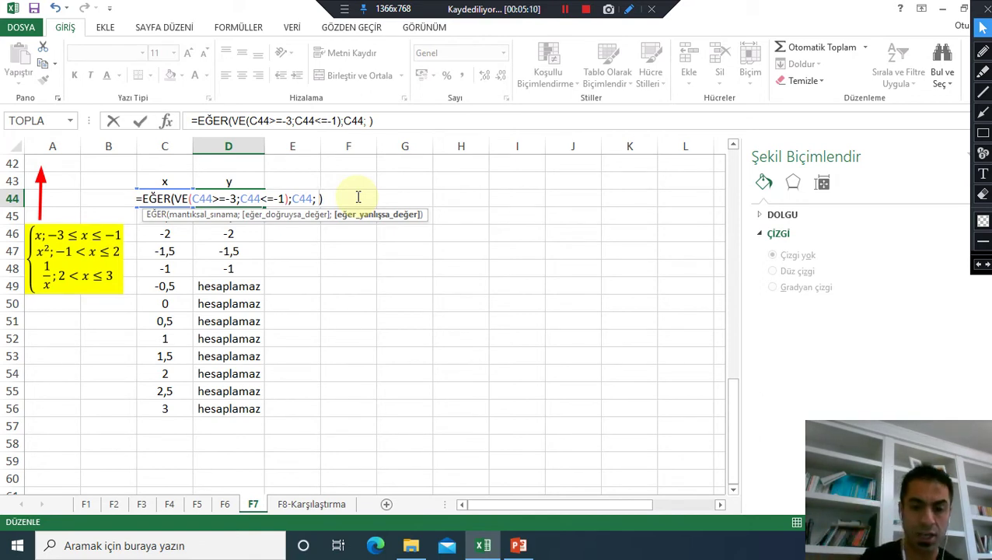
text(eğ)
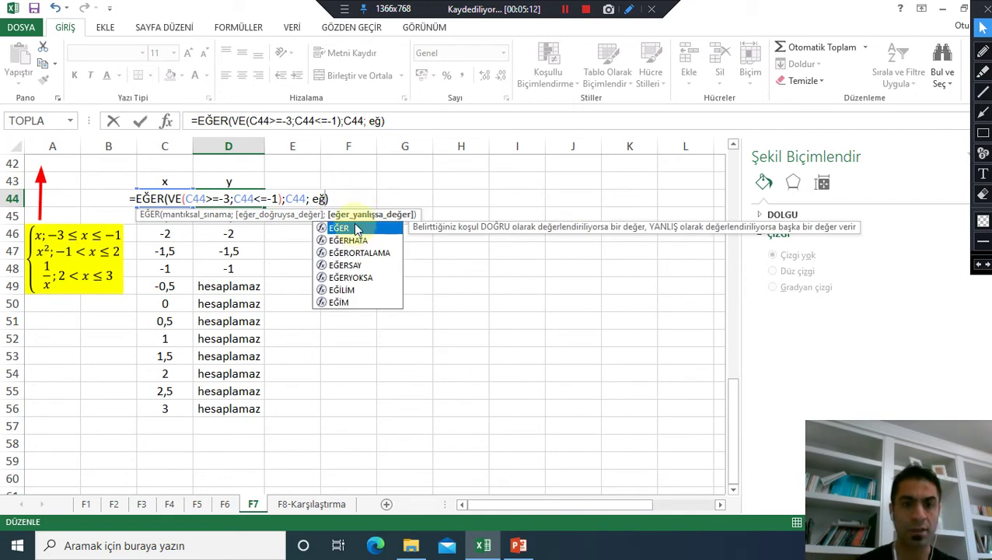
double_click(352, 227)
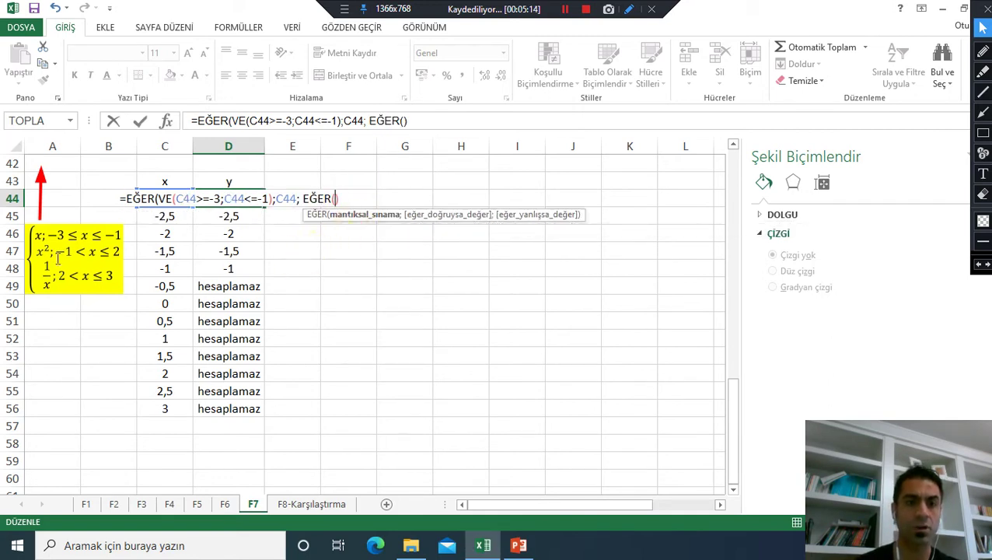
text(VE()
key(Left)
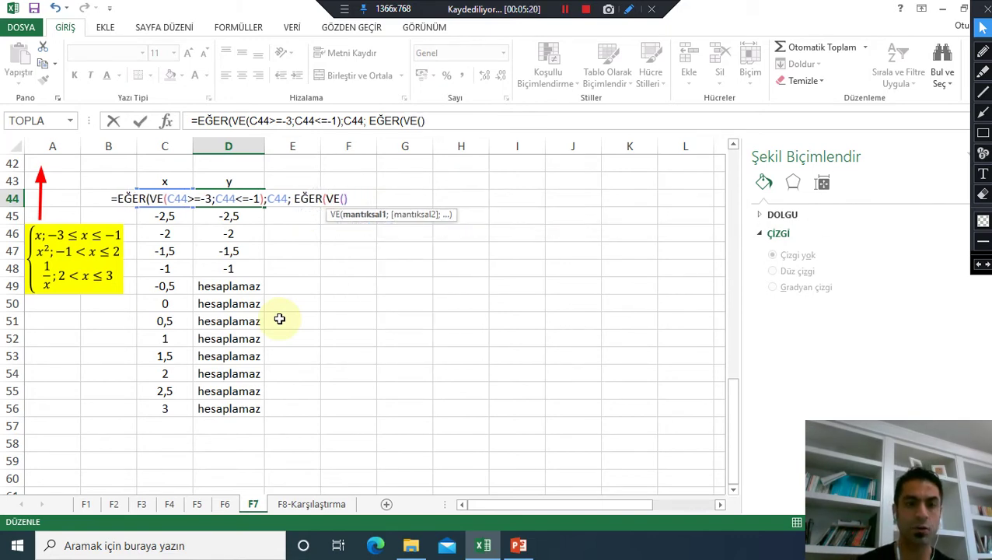
text(C)
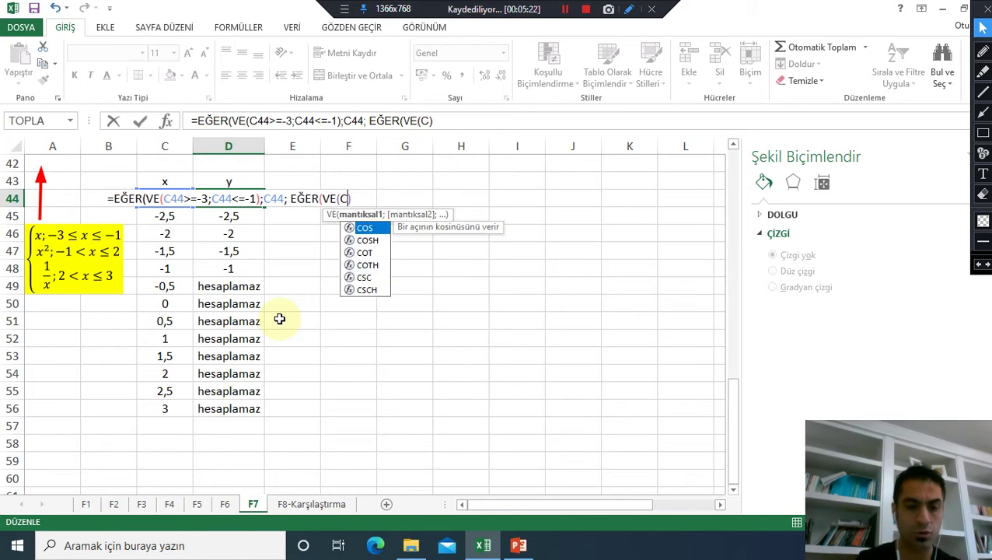
text(44)
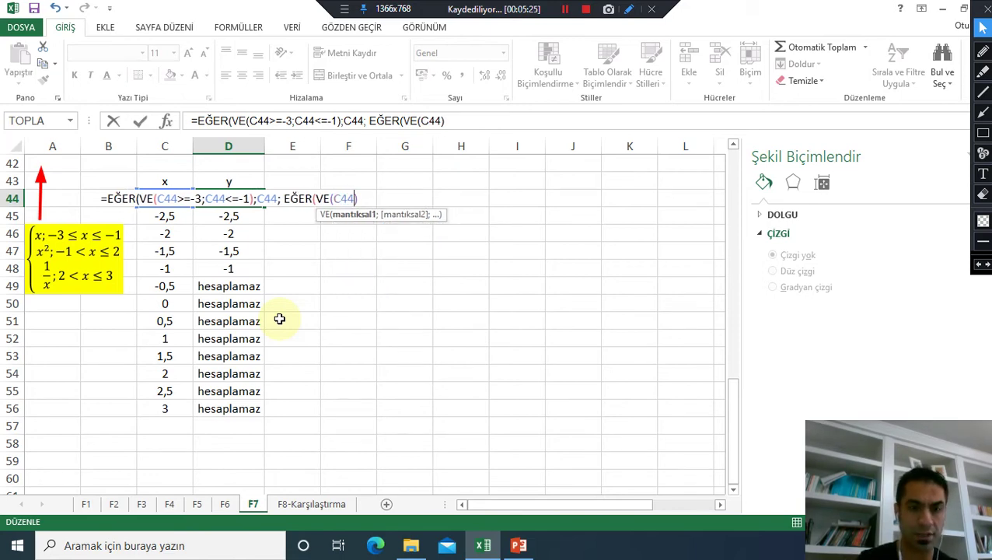
text(>-1)
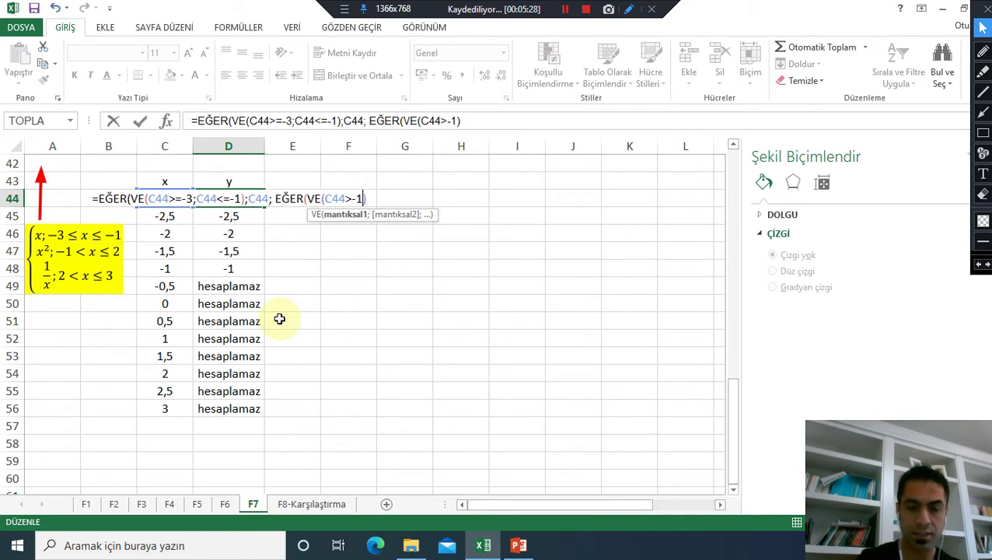
text(;)
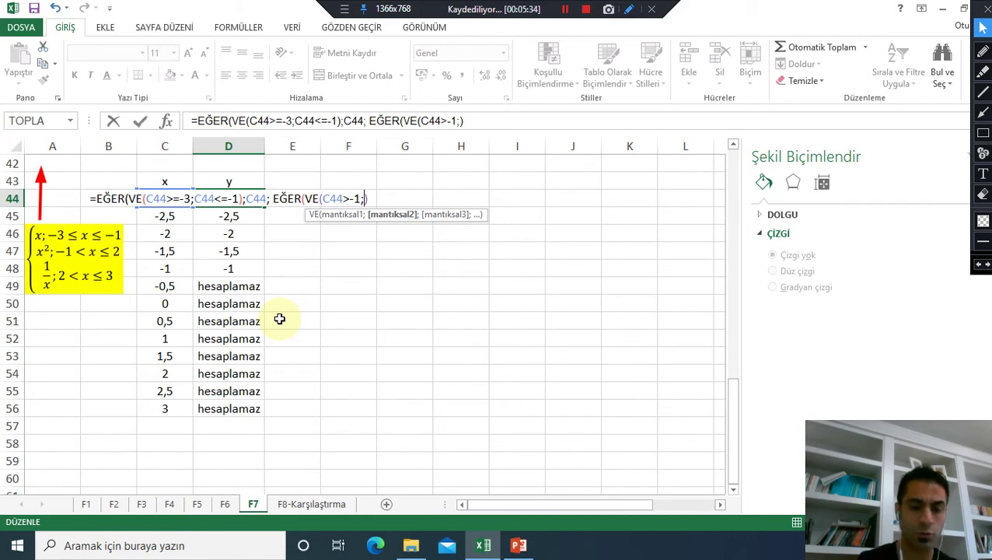
text(C44)
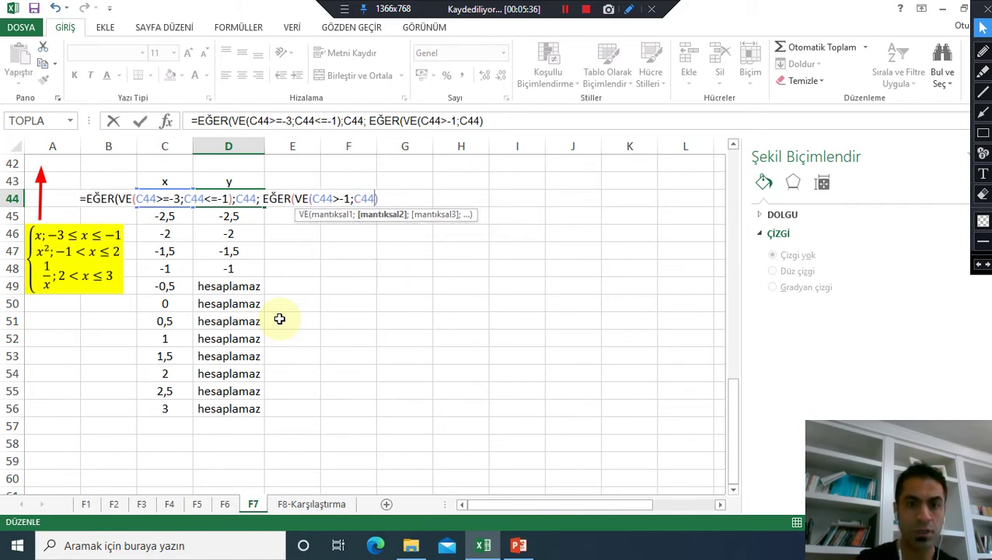
text(<)
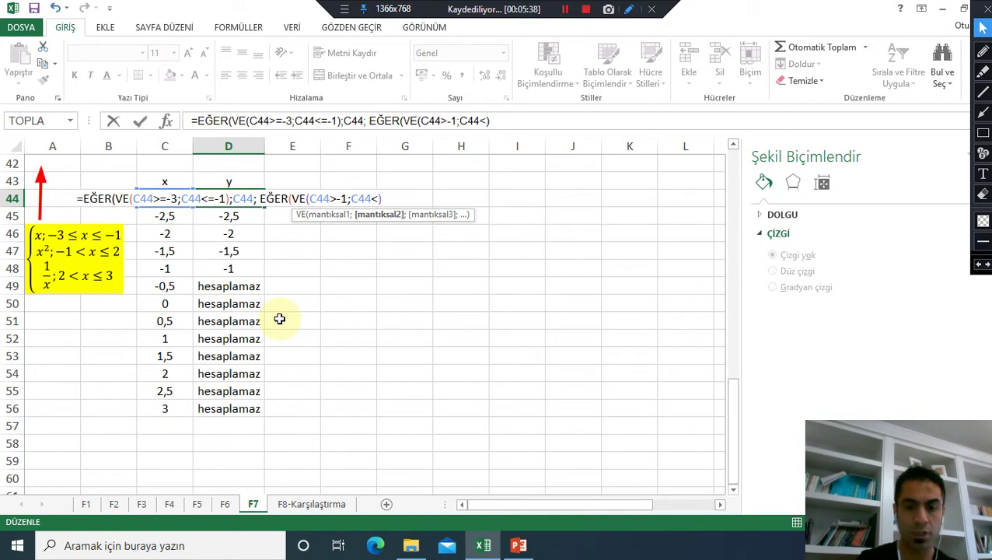
text(2)
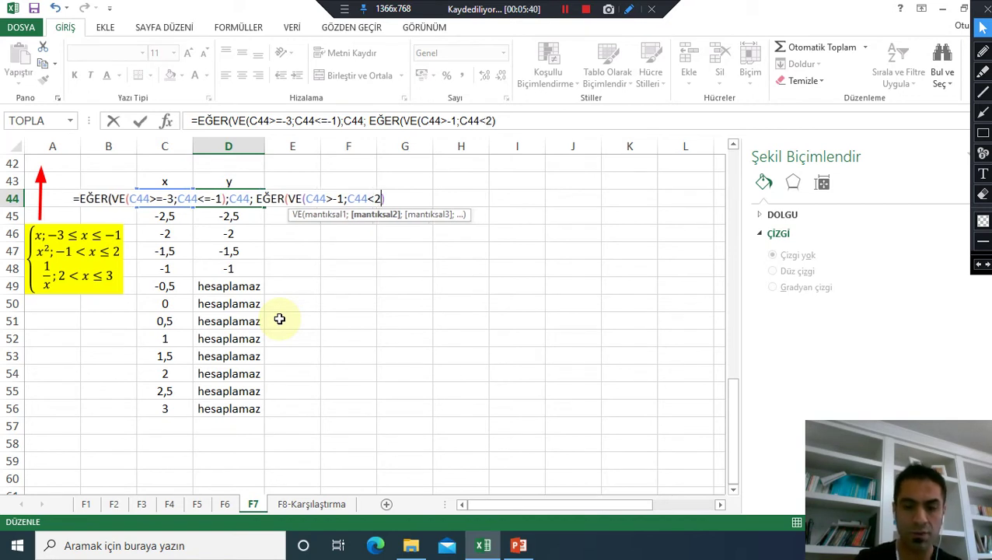
text())
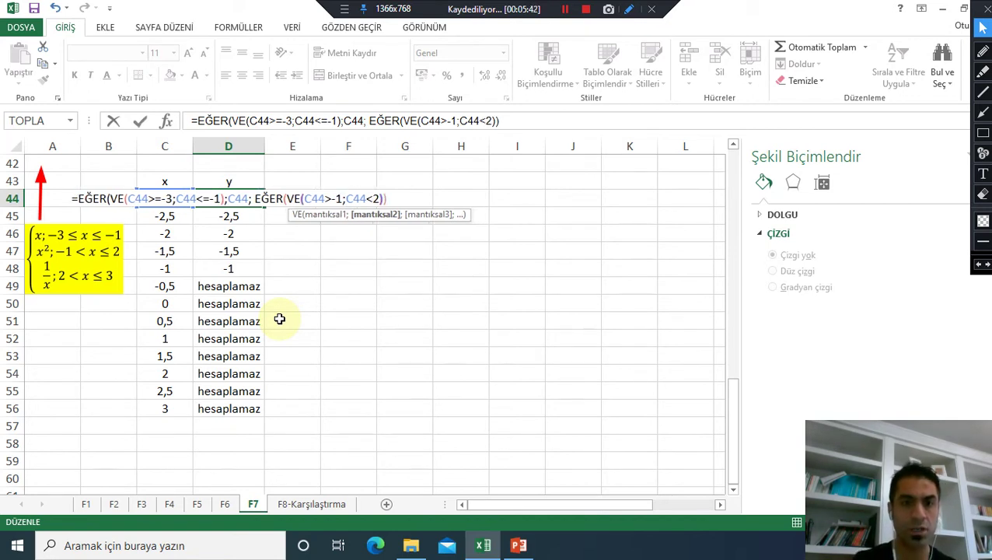
text(;)
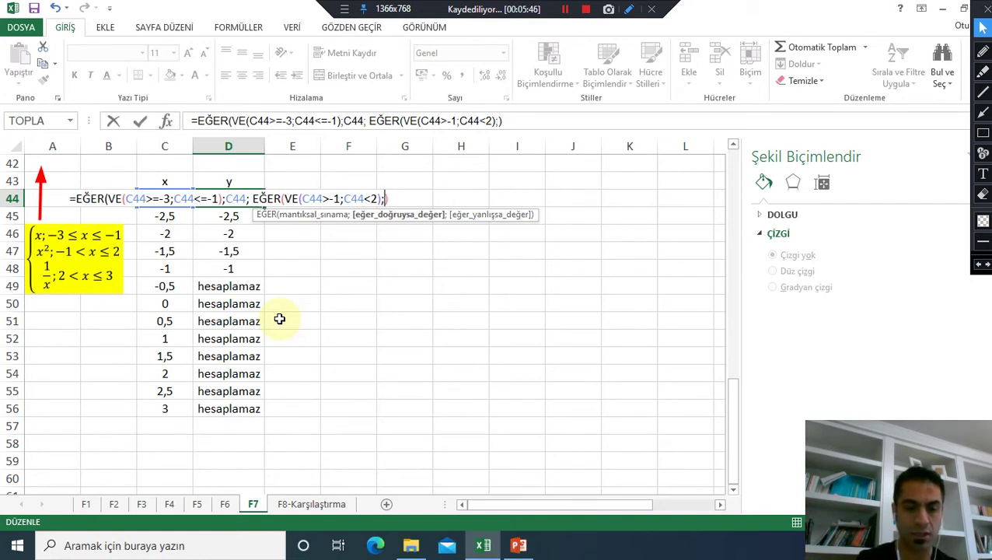
text(C44)*)
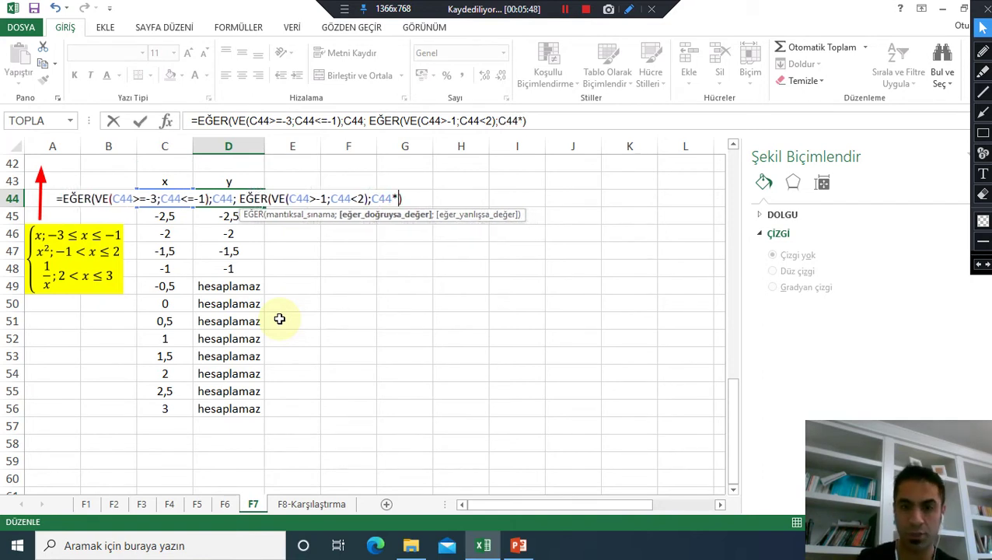
text(C44)
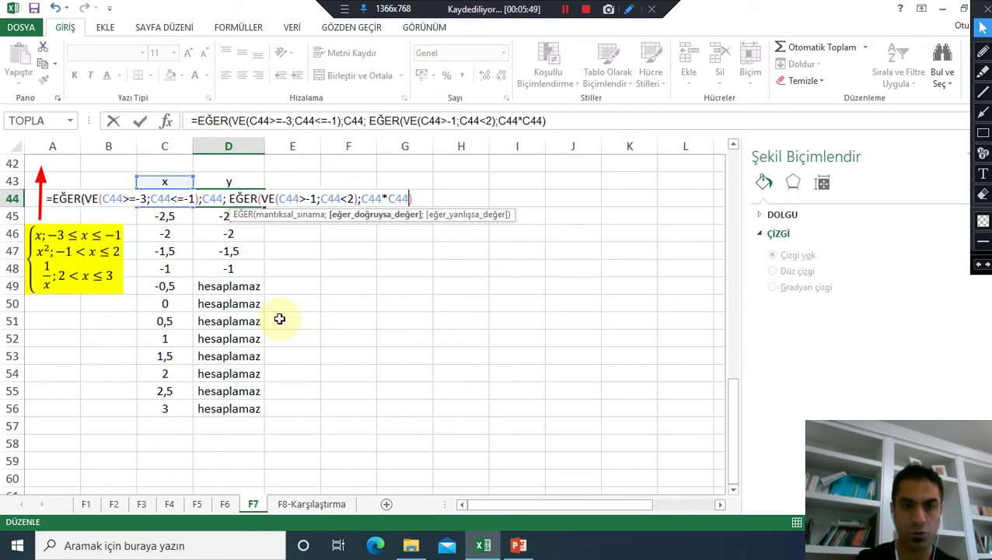
text(;)
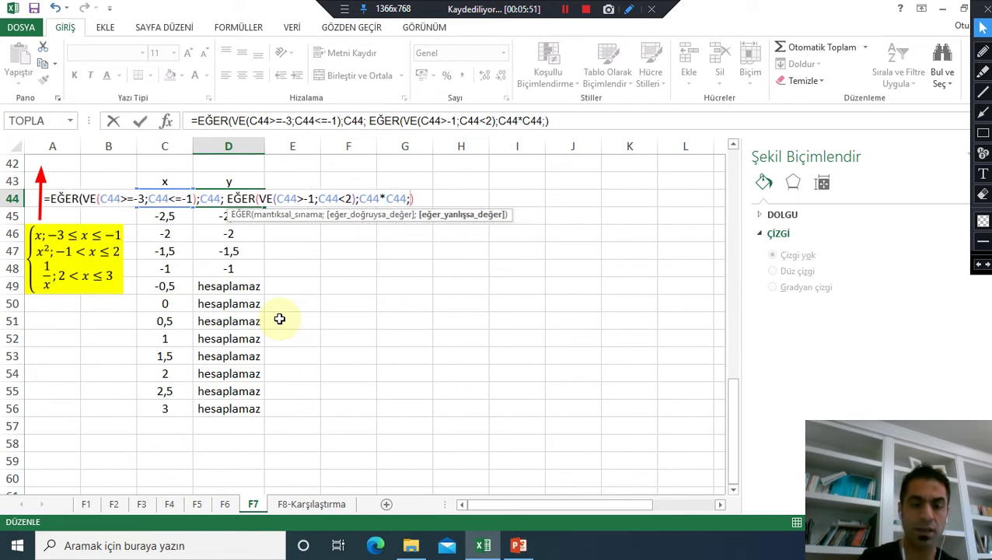
text( "hesap)
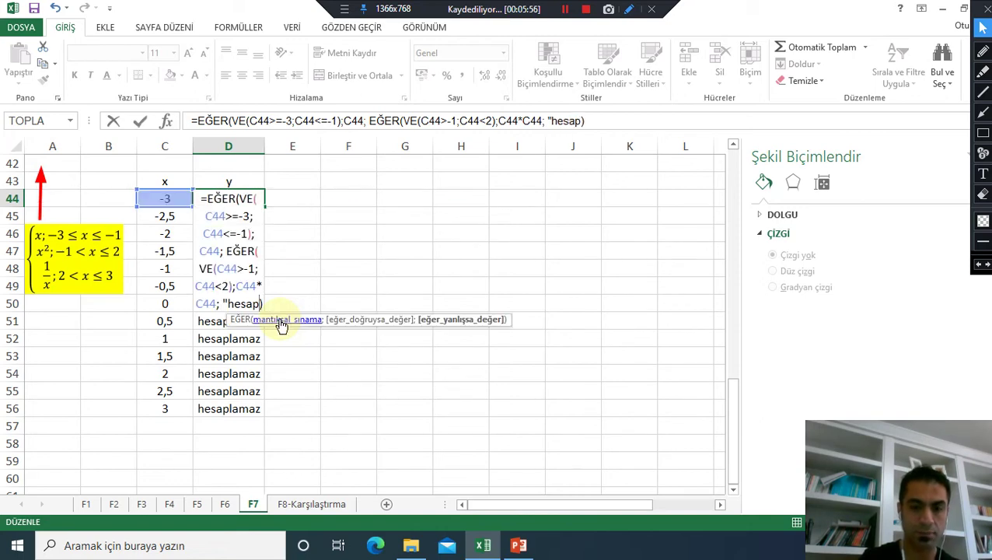
text(lamaz)
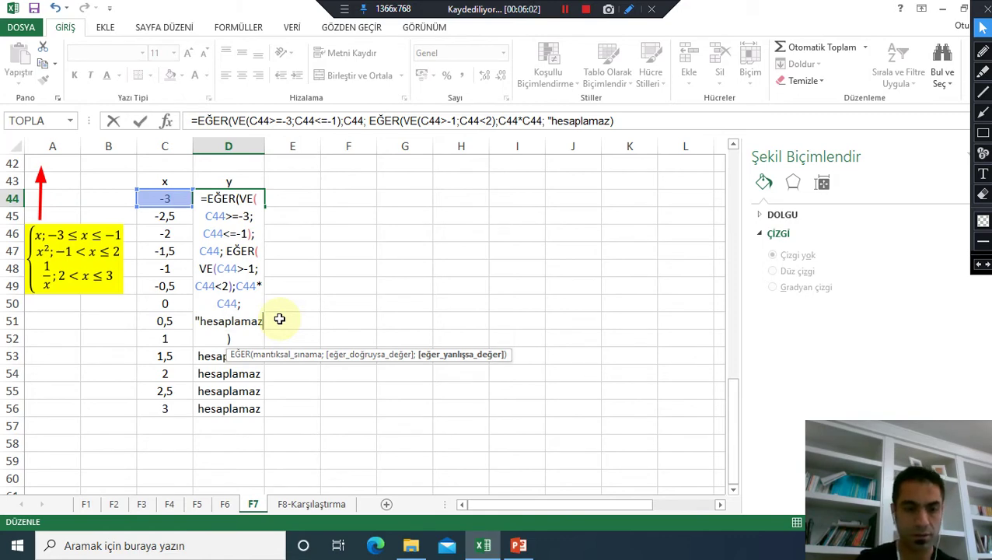
text(")
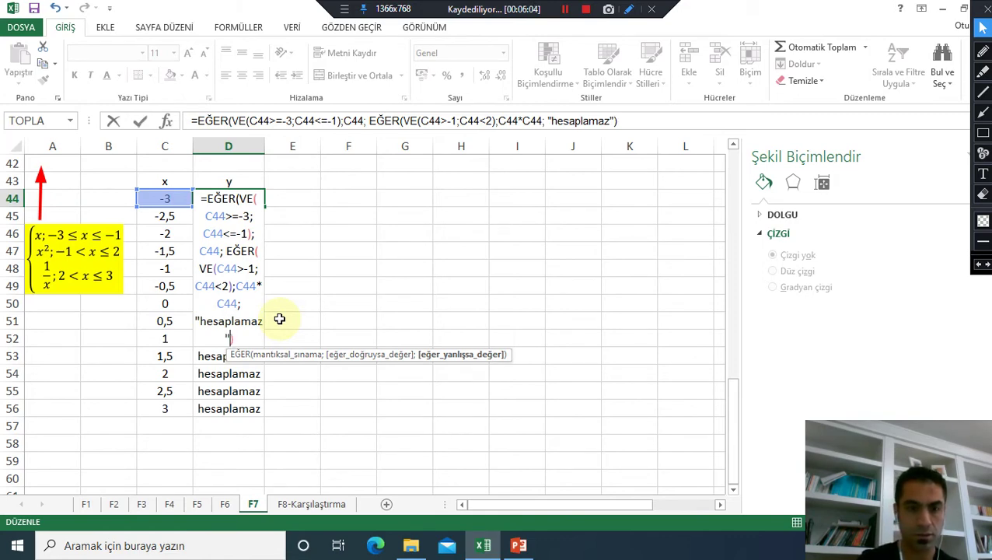
key(Return)
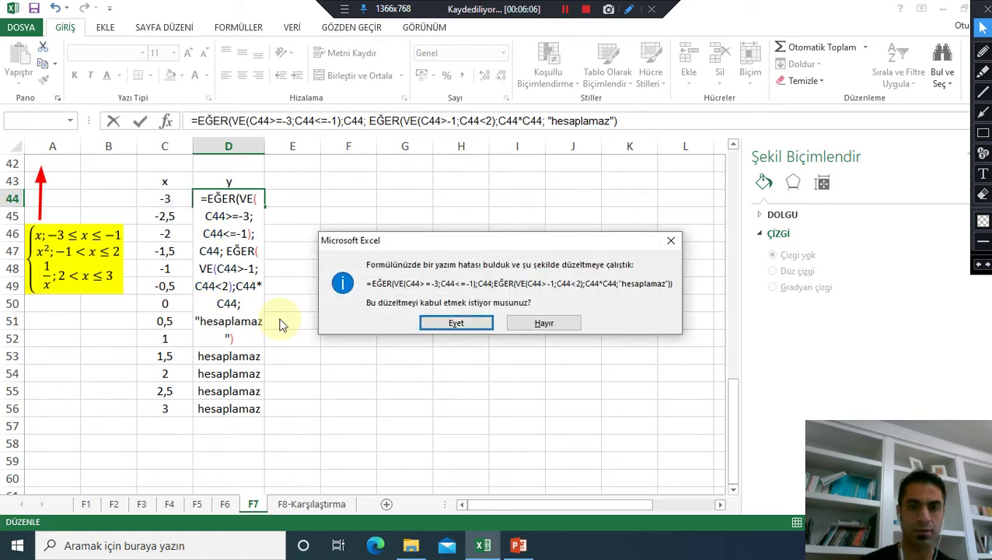
click(468, 325)
click(418, 303)
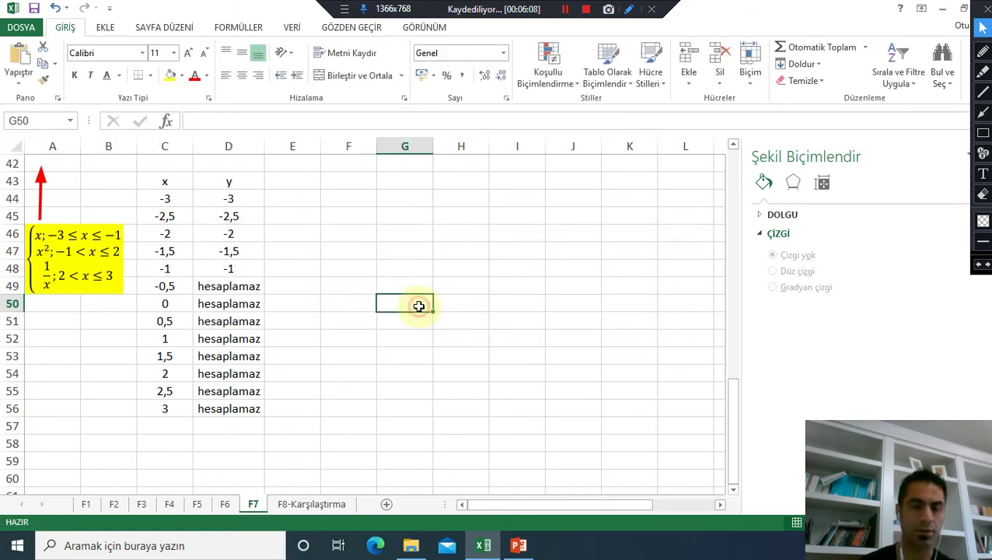
- Fill the D44 formula down to D56, giving x² values 0.25 to 2.25
click(256, 200)
mouse_move(265, 207)
mouse_down()
mouse_move(238, 383)
mouse_move(253, 410)
mouse_up()
click(324, 355)
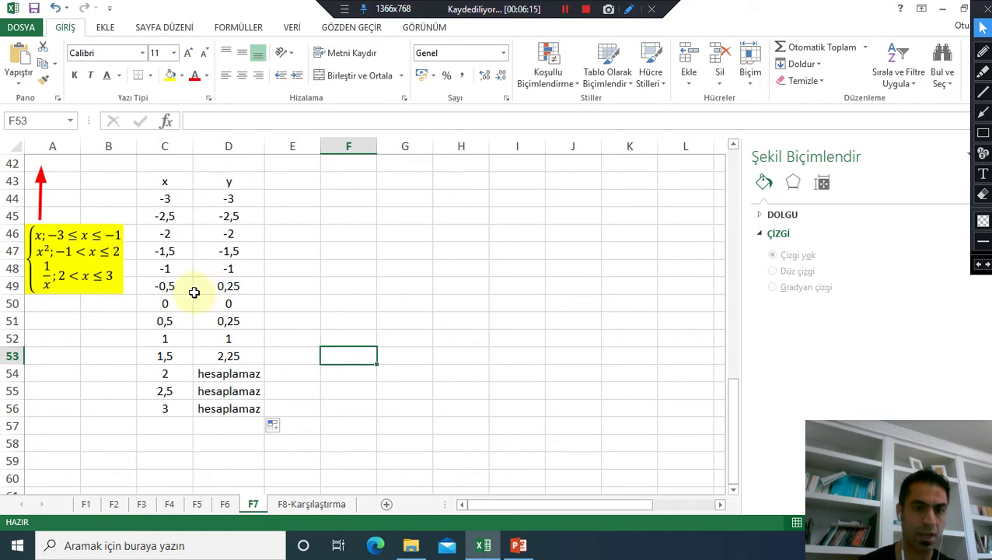
- Select x from -0.5 to 1.5 and draw a pen arrow from 1.5 to the ≤ 2 condition
drag(186, 287, 180, 348)
click(983, 113)
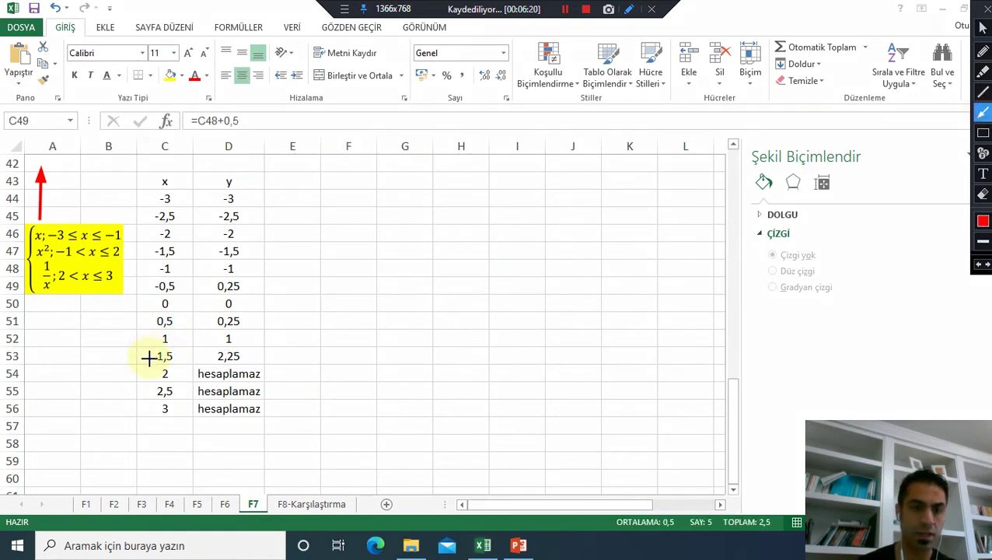
drag(152, 359, 118, 253)
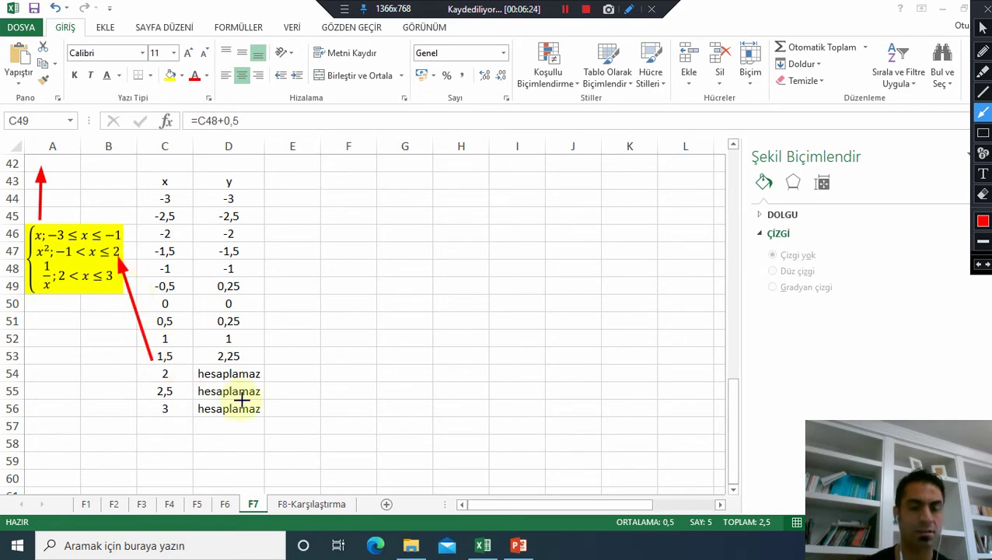
click(983, 27)
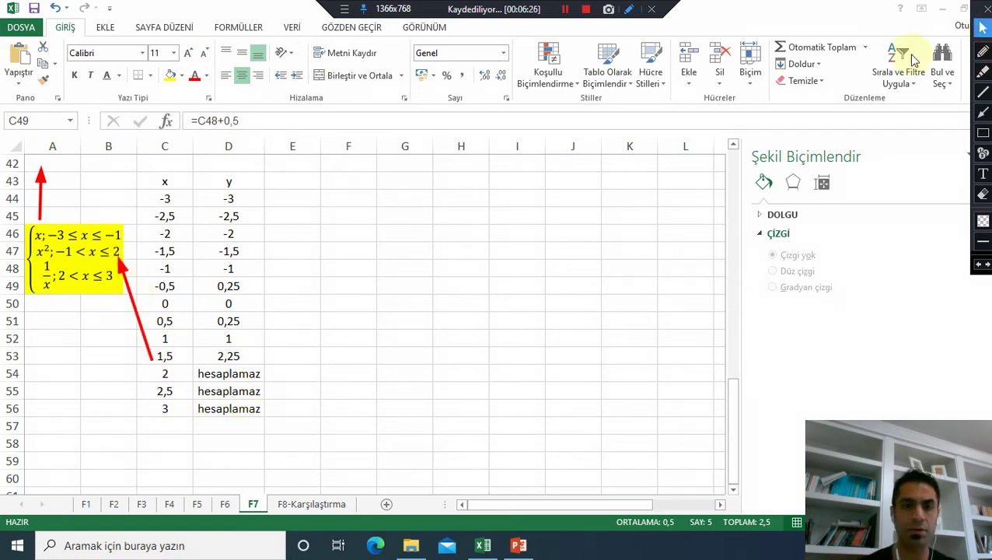
double_click(259, 198)
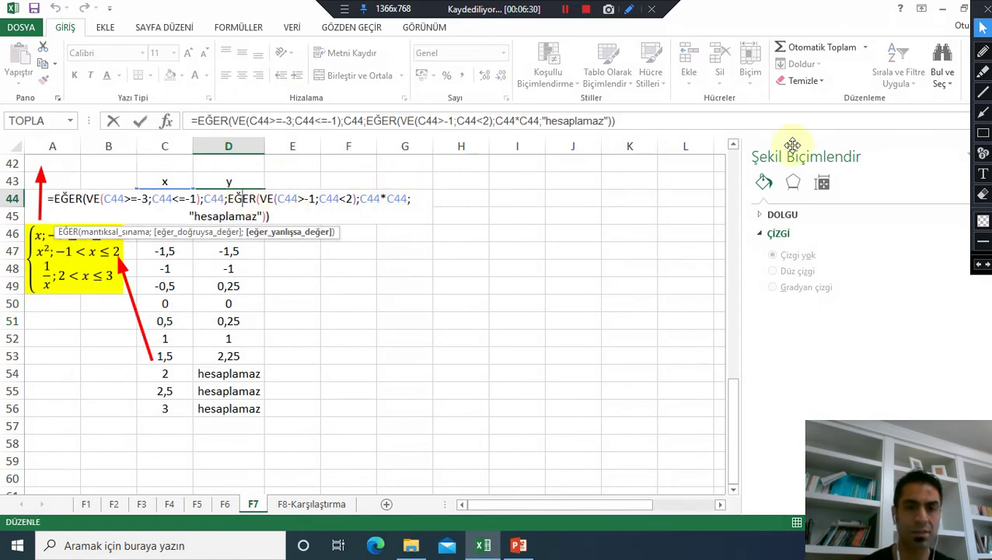
click(983, 113)
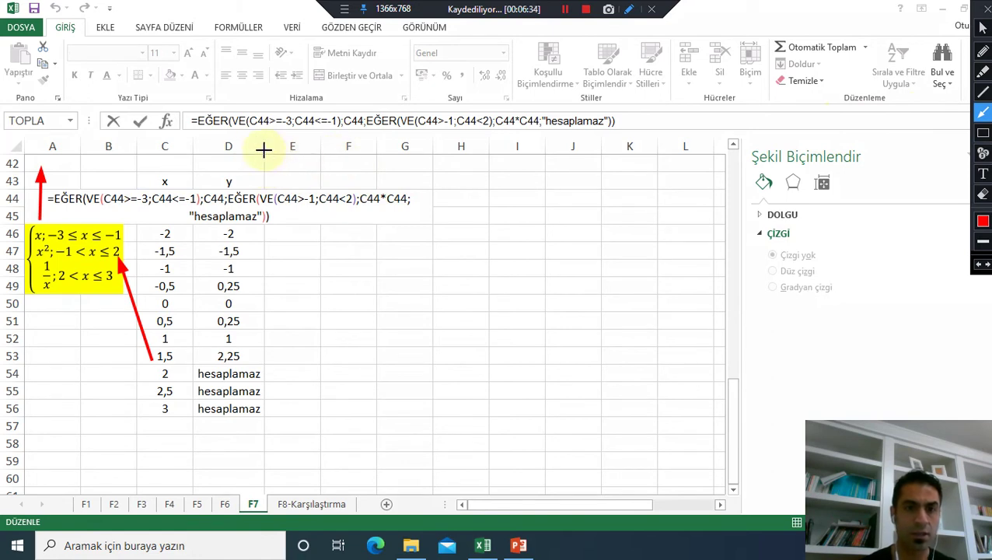
drag(266, 171, 266, 125)
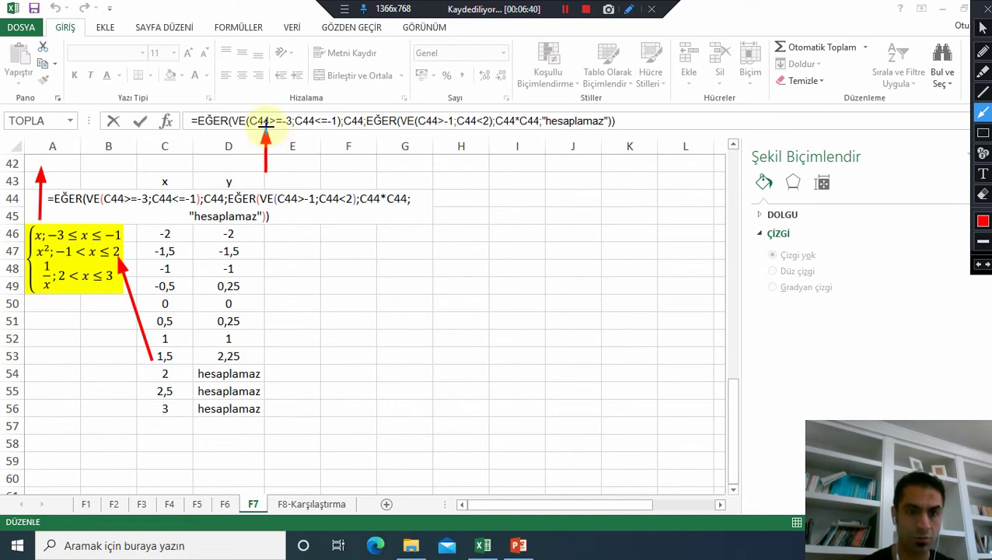
drag(320, 170, 318, 129)
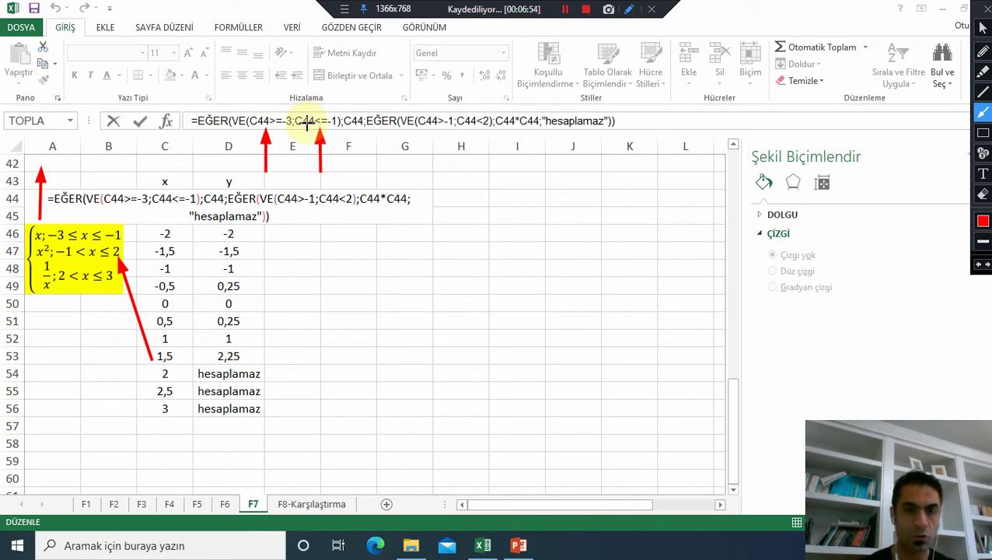
key(ctrl+z)
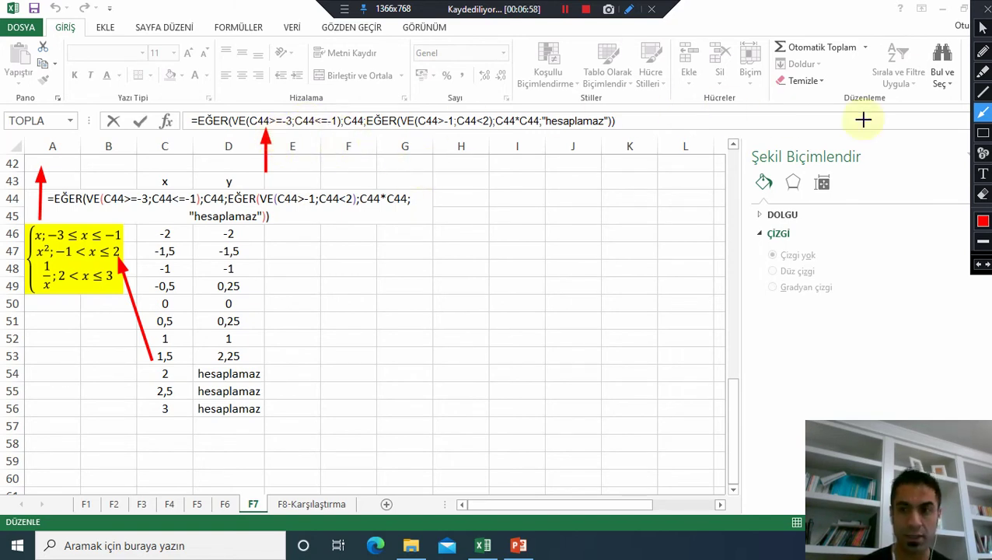
click(983, 92)
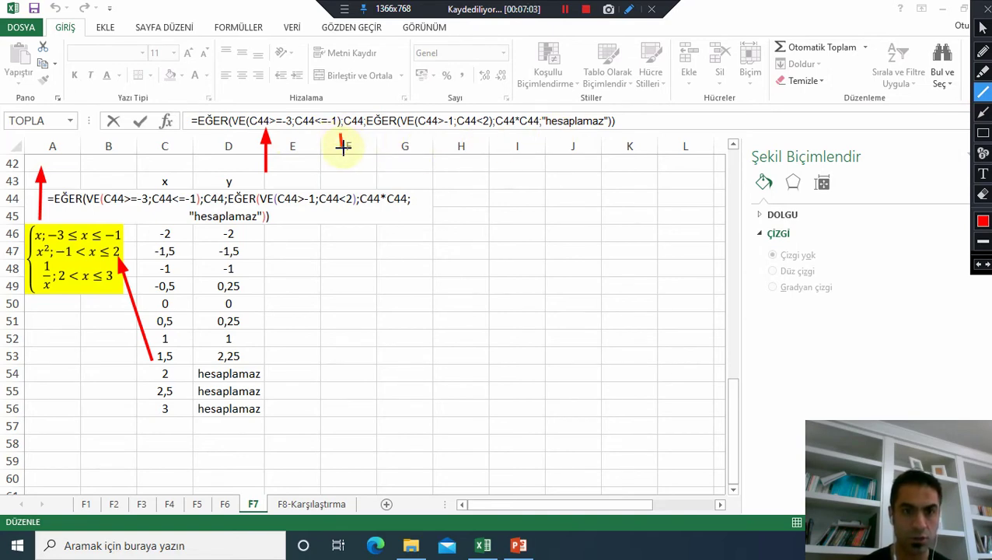
drag(365, 133, 366, 146)
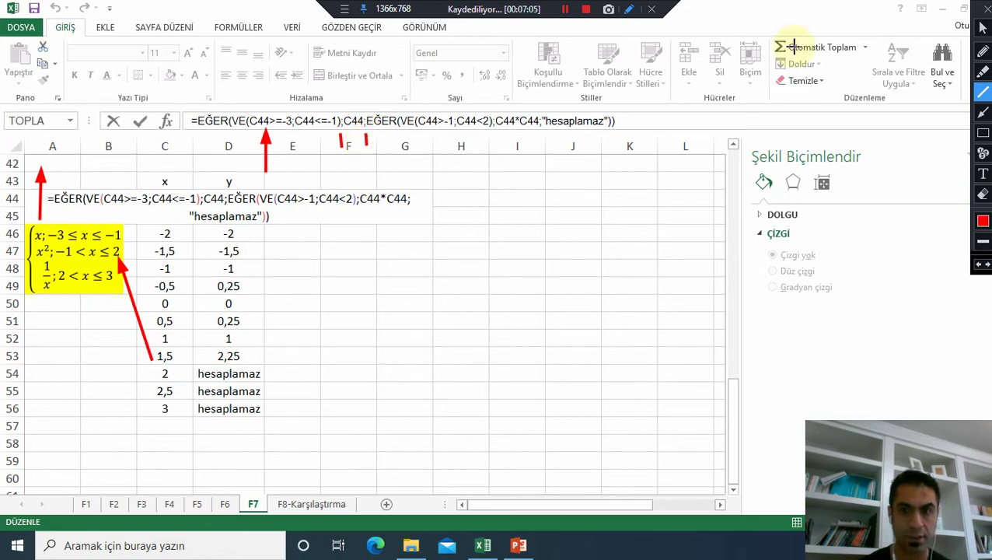
click(982, 113)
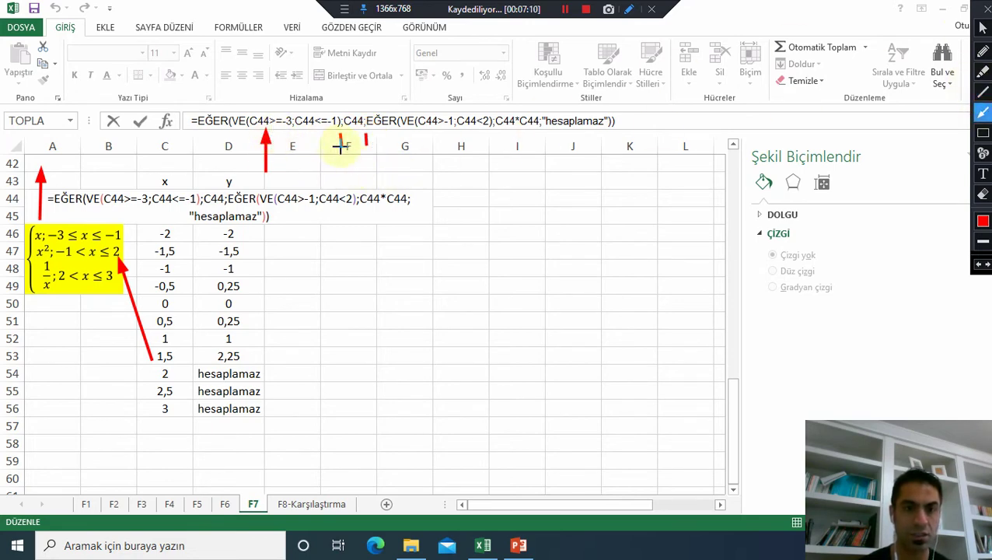
drag(350, 162, 351, 126)
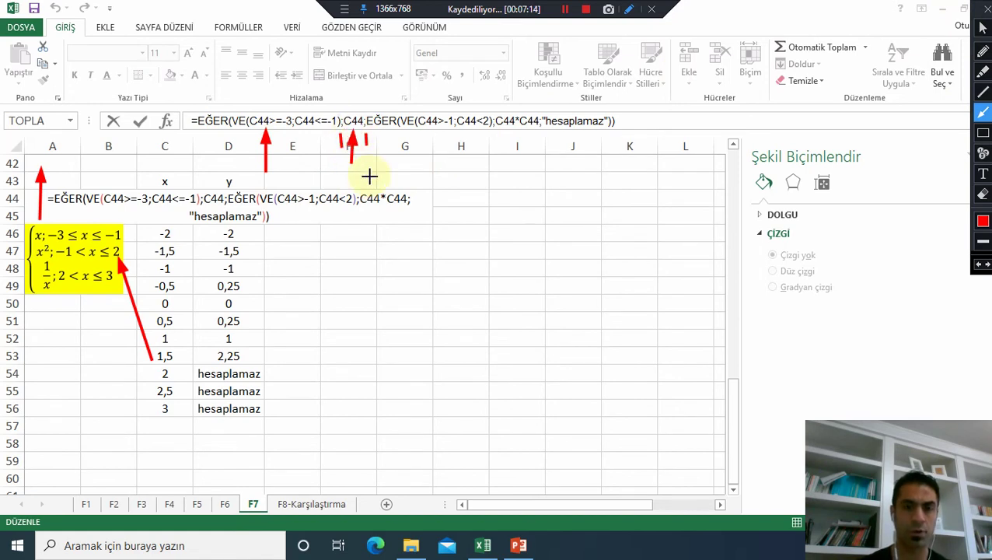
drag(385, 131, 406, 238)
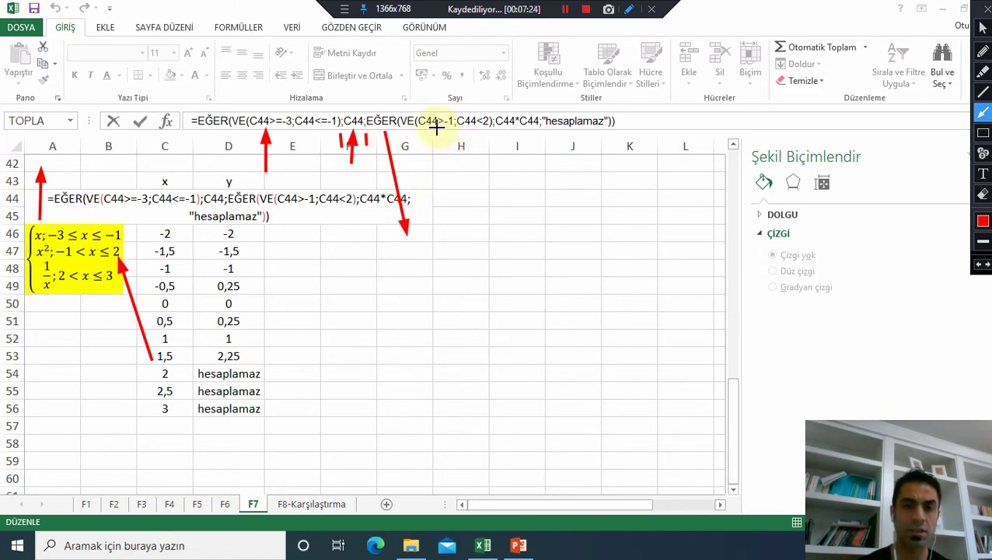
drag(436, 131, 458, 176)
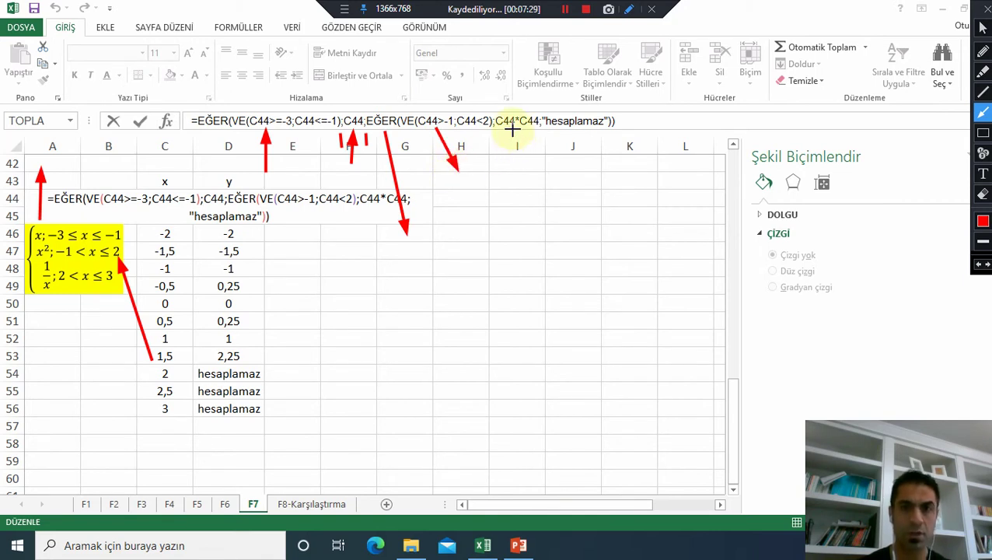
drag(514, 126, 526, 174)
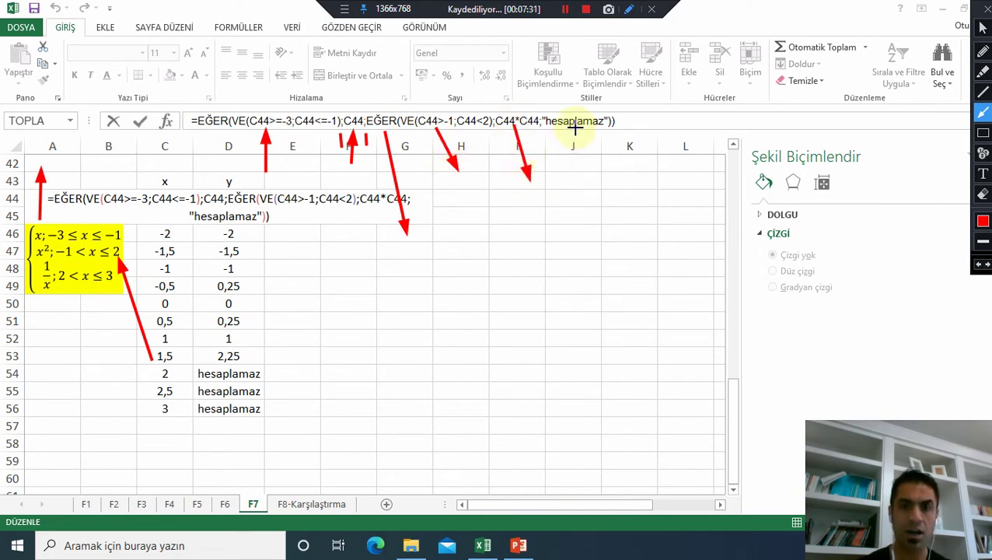
drag(577, 127, 589, 180)
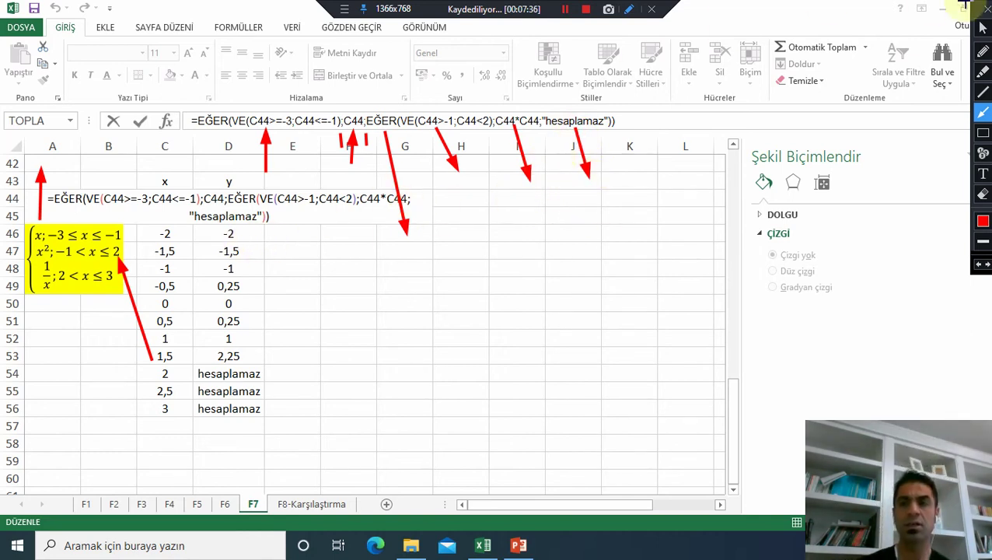
click(982, 27)
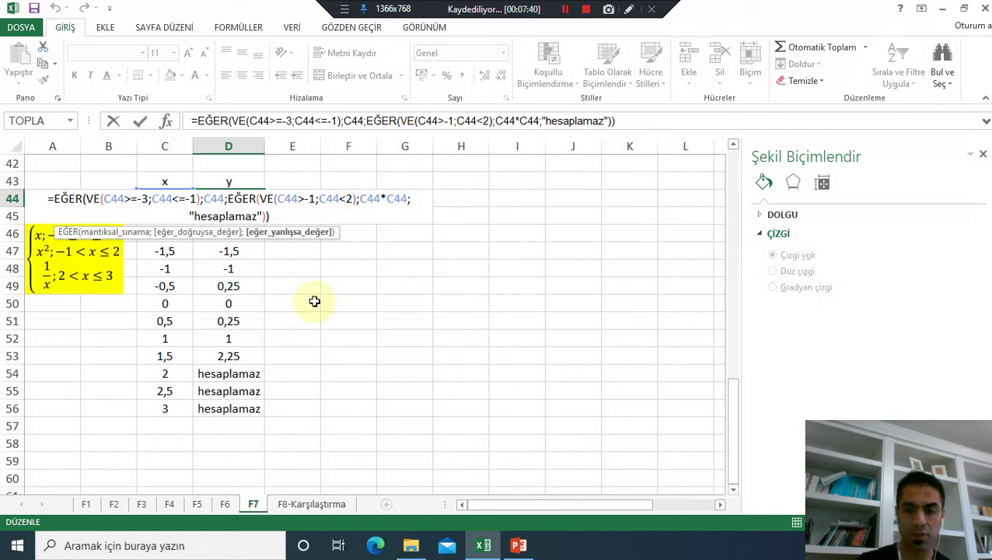
click(314, 301)
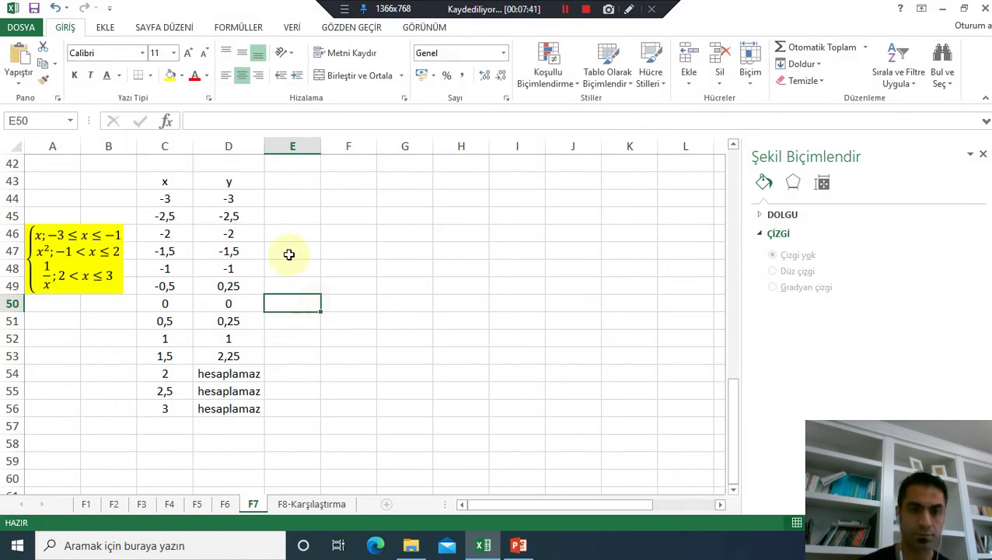
- Replace 'hesaplamaz' in D44's last branch with 1/C44 and enter the formula
double_click(251, 199)
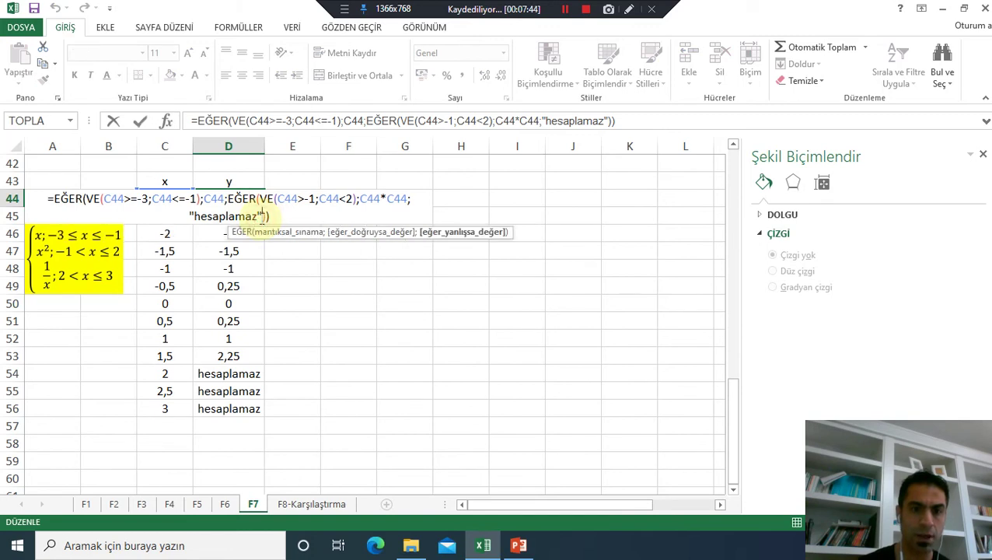
key(BackSpace)
key(BackSpace)
key(BackSpace)
key(BackSpace)
key(BackSpace)
key(BackSpace)
key(BackSpace)
key(BackSpace)
key(BackSpace)
key(BackSpace)
key(BackSpace)
key(BackSpace)
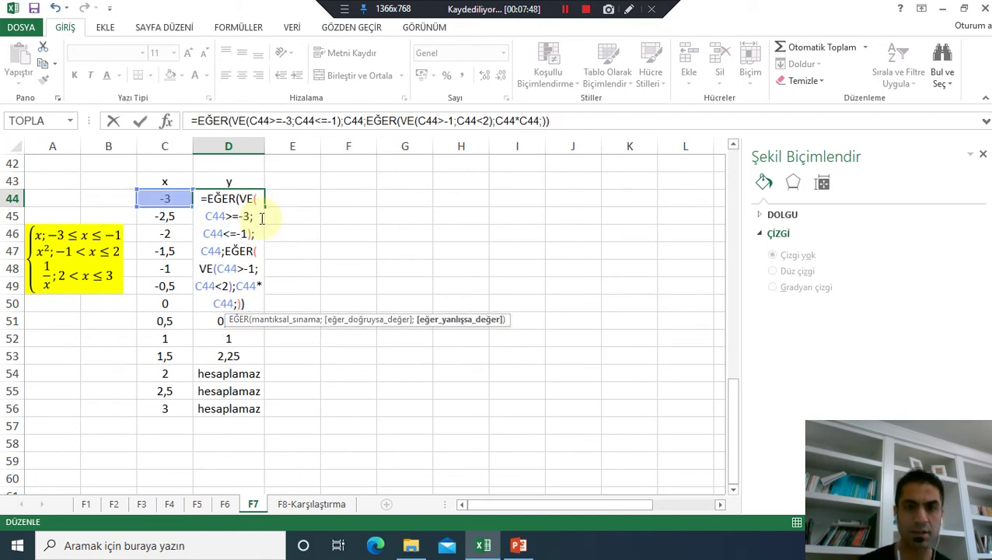
click(542, 121)
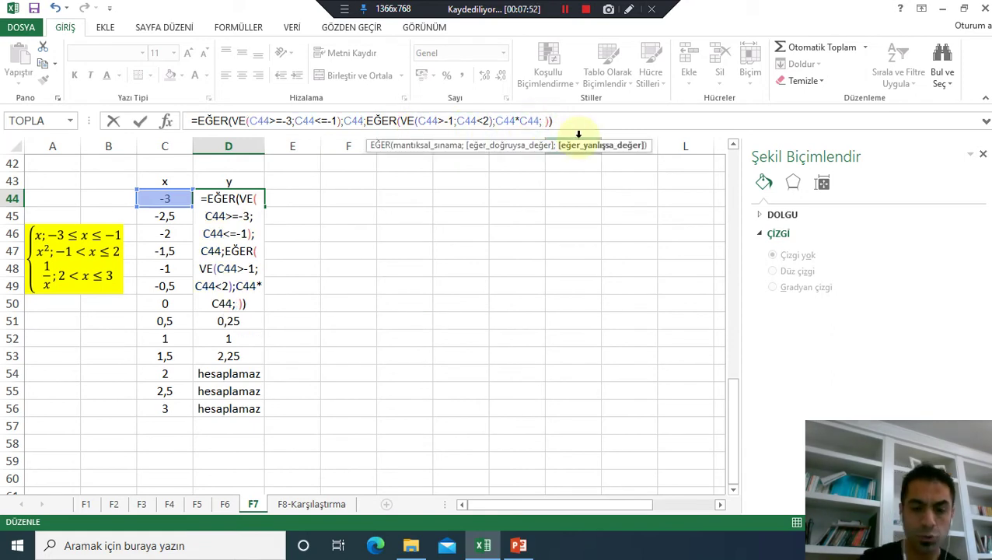
text(eğ)
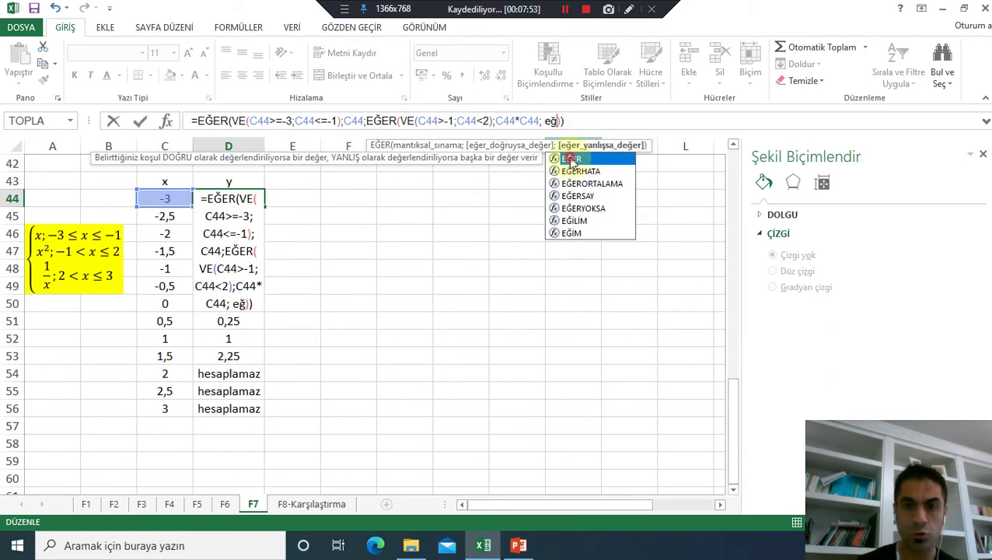
double_click(570, 157)
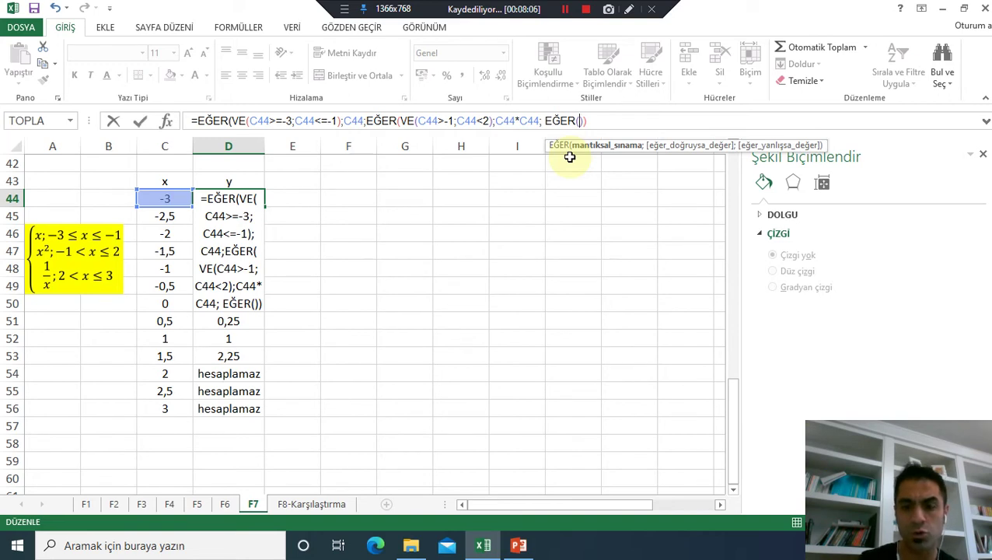
key(BackSpace)
key(BackSpace)
key(BackSpace)
key(BackSpace)
key(BackSpace)
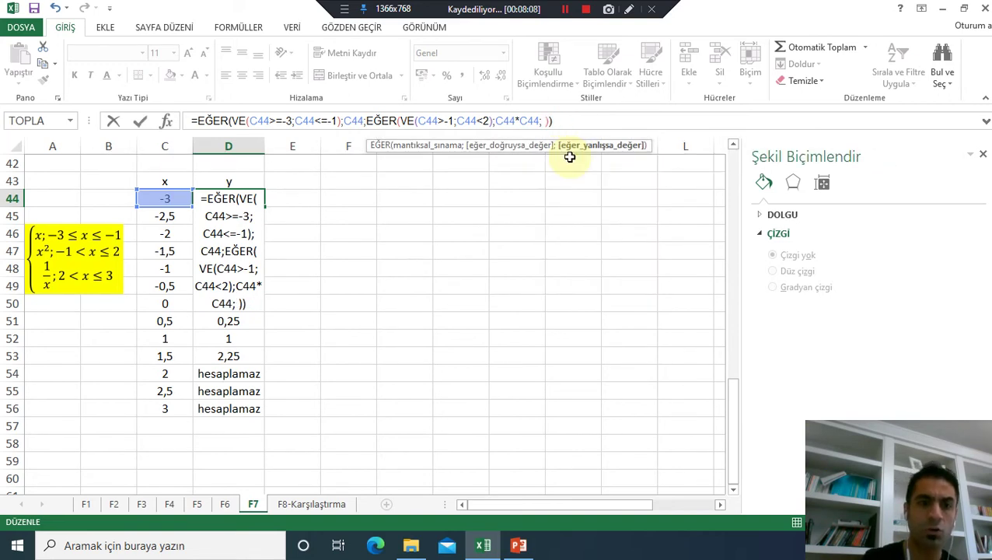
text(1)
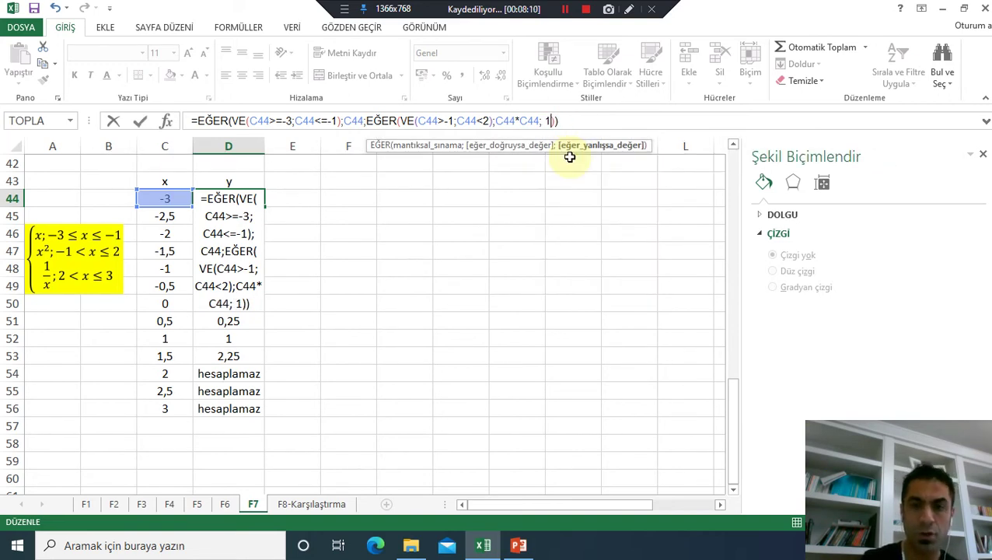
text(/)
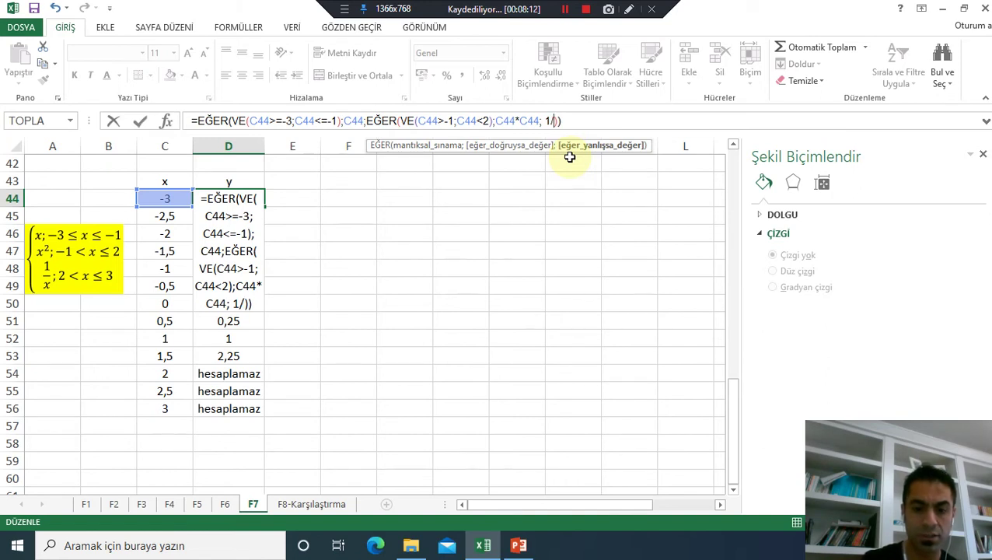
text(x)
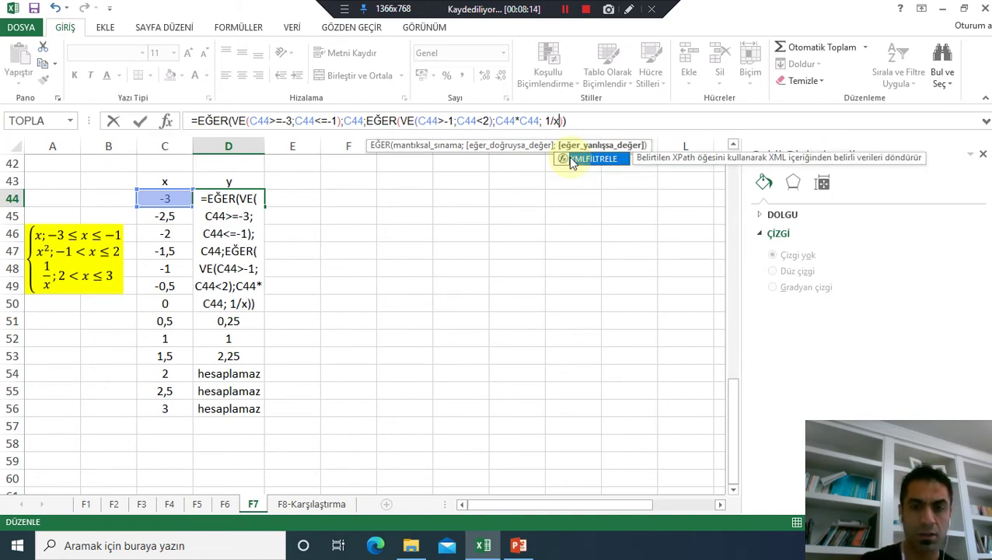
key(BackSpace)
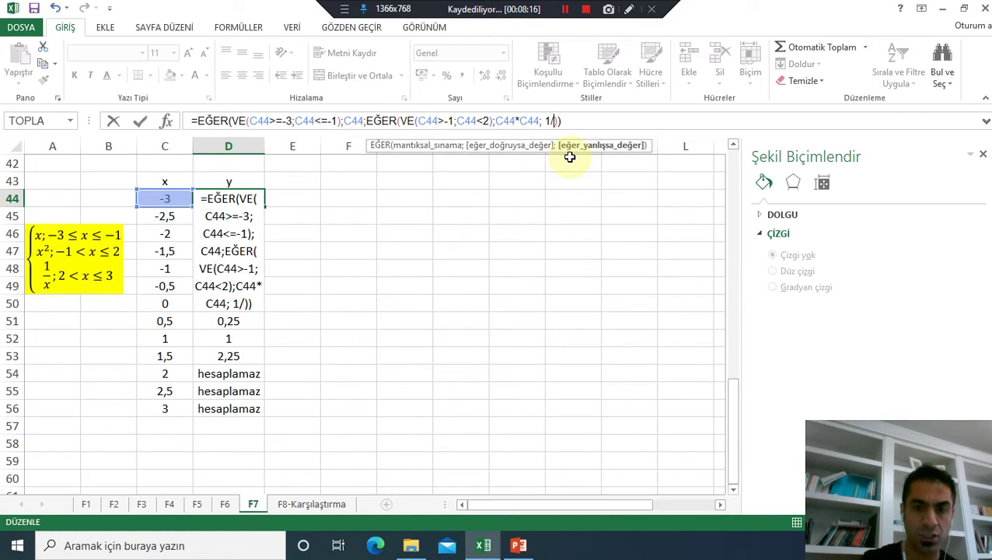
text(C44)
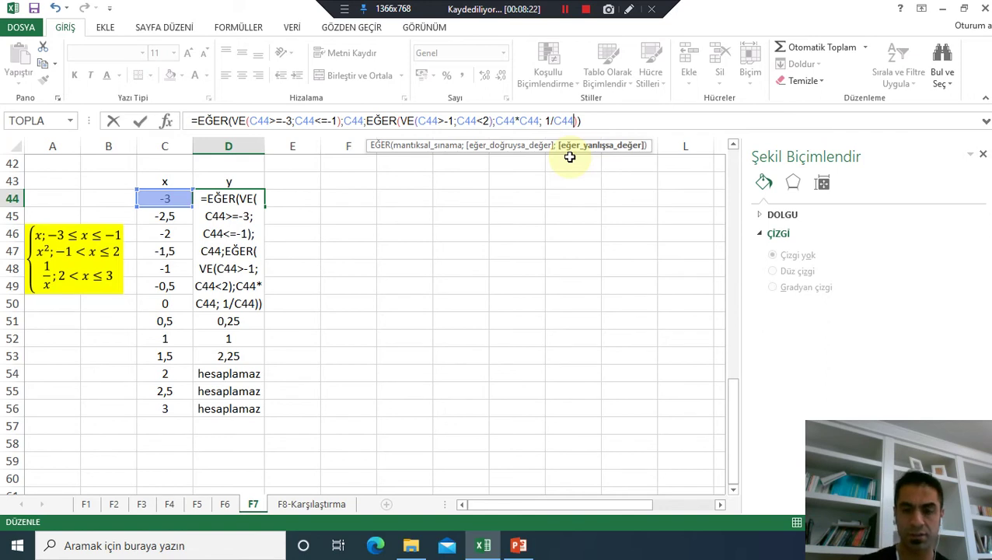
key(ctrl+Return)
key(Return)
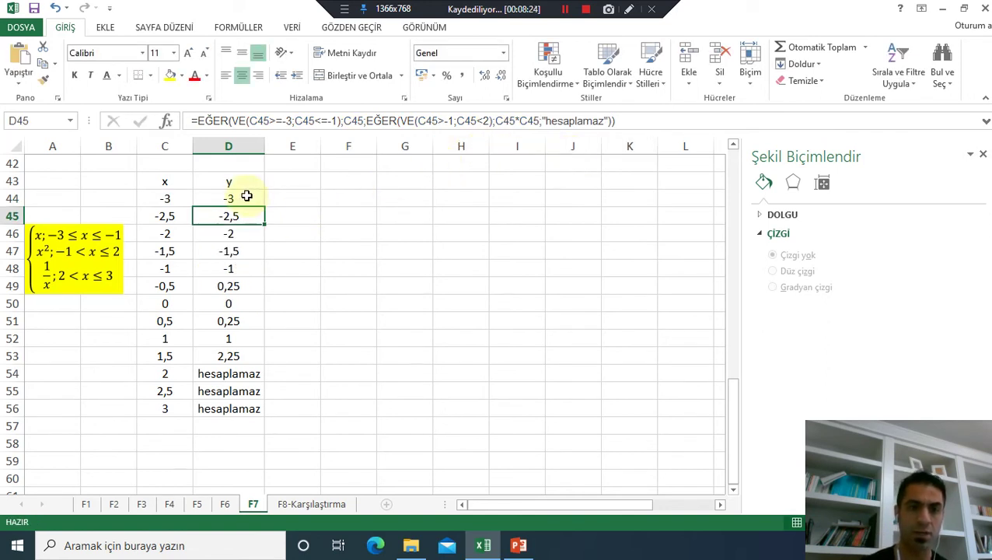
- Fill D44's formula down to D56 and check the results for x = 2, 2,5 and 3
click(259, 198)
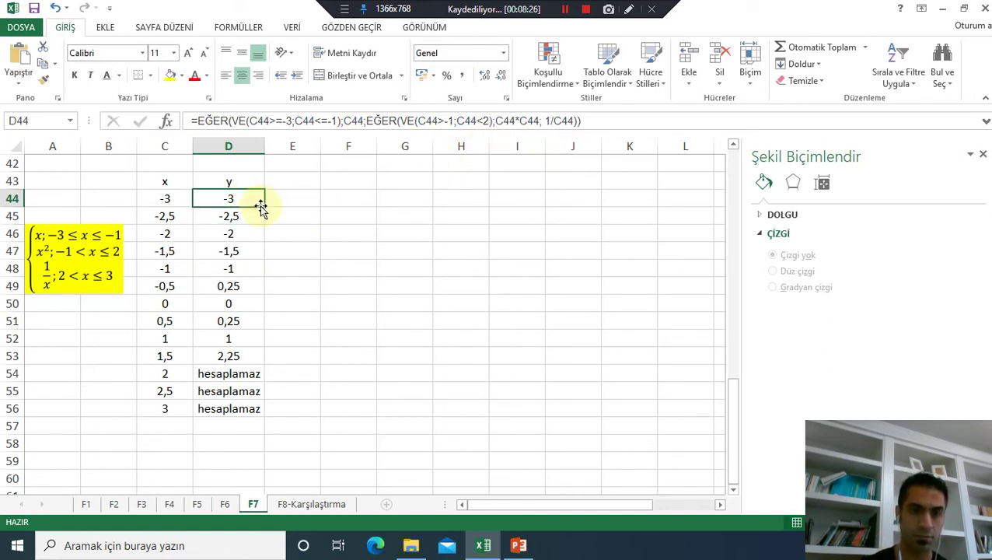
drag(264, 207, 237, 408)
click(379, 351)
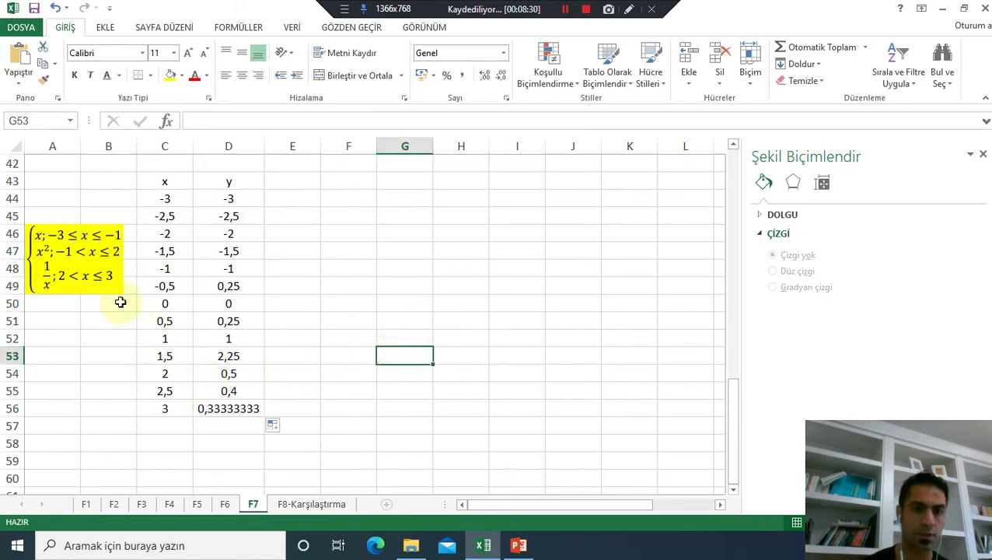
click(140, 374)
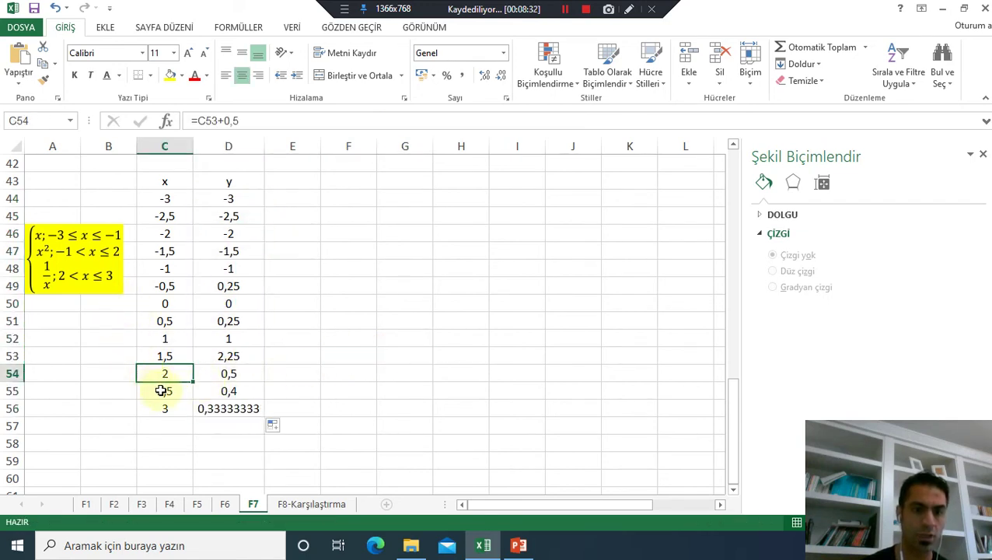
click(160, 391)
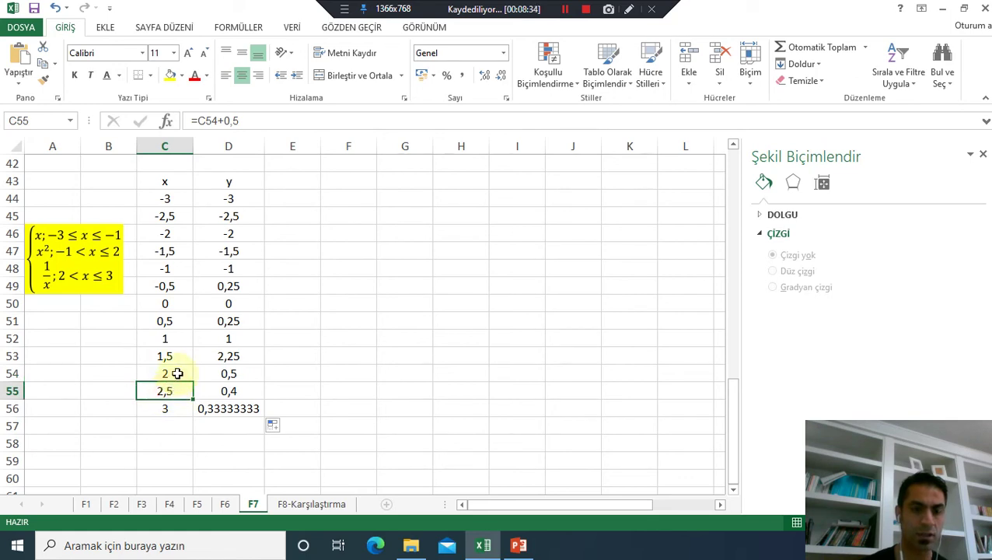
click(173, 372)
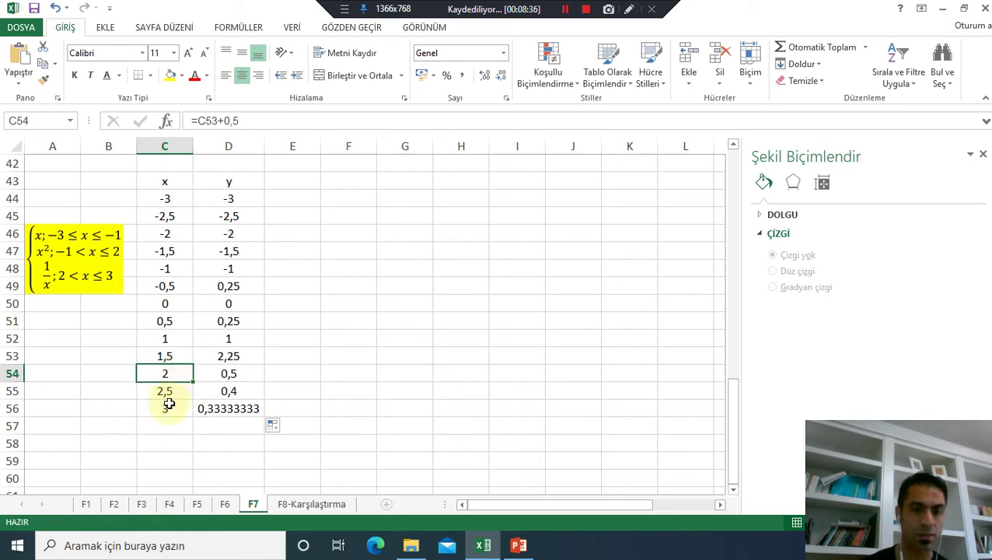
click(165, 406)
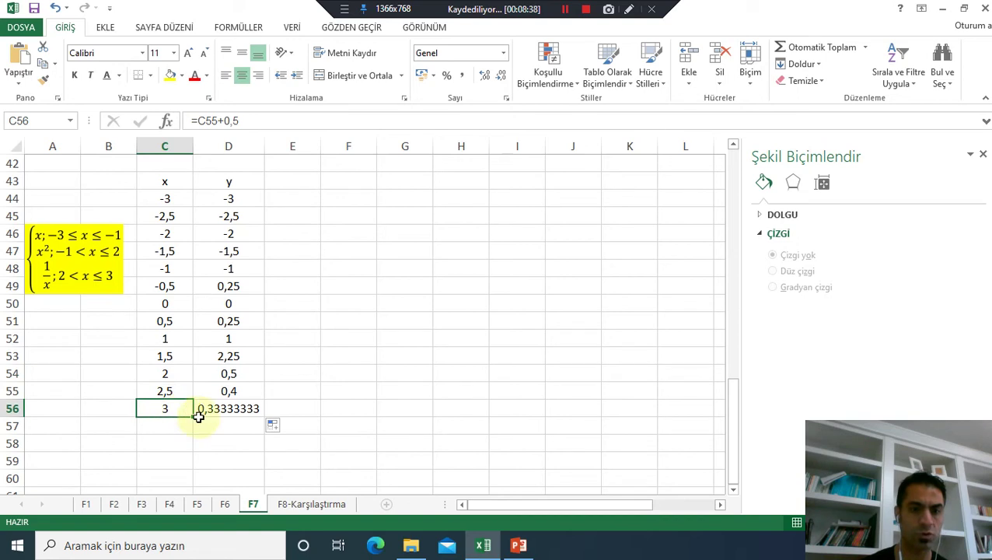
click(200, 410)
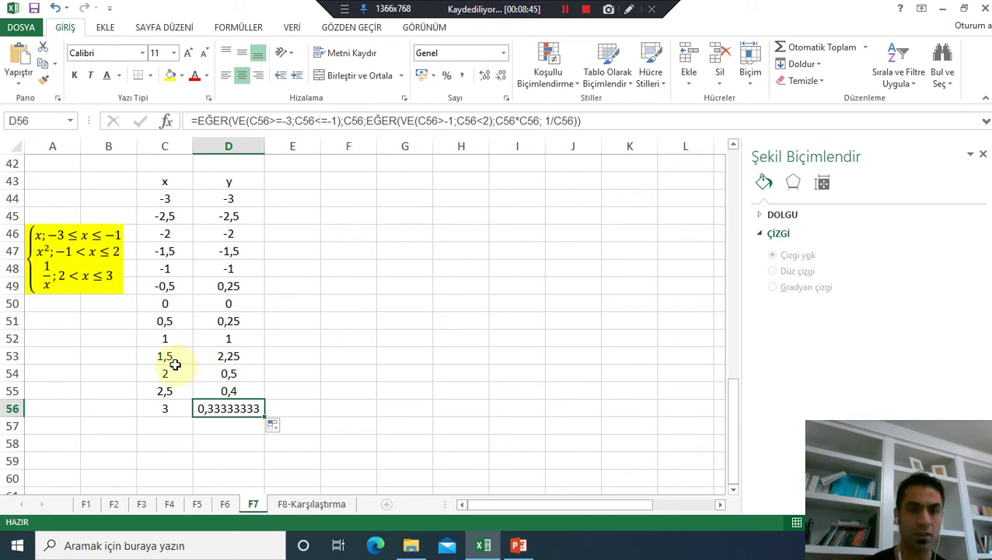
- Change D56's condition to C56<=2, refill from D44, then open F8-Karşılaştırma
click(477, 123)
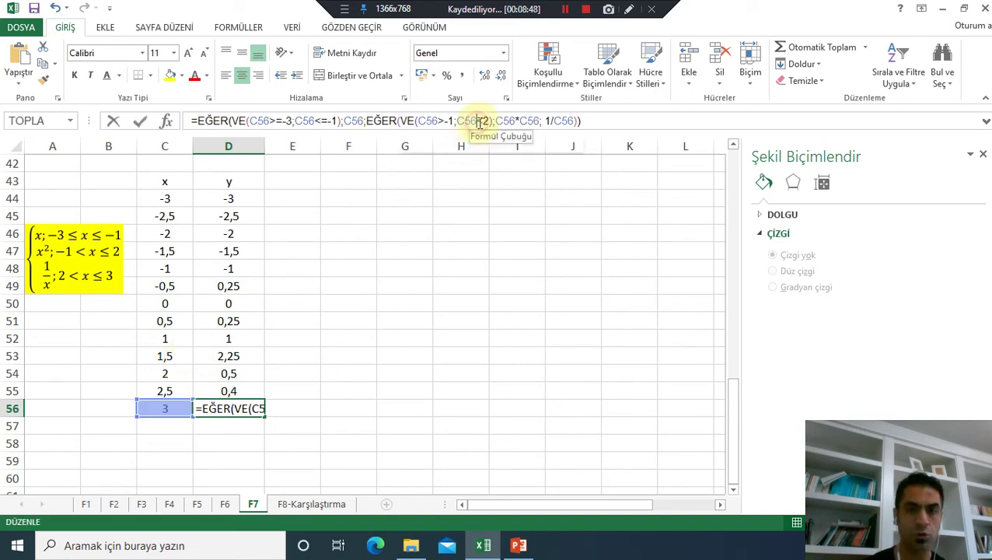
click(477, 122)
text(=)
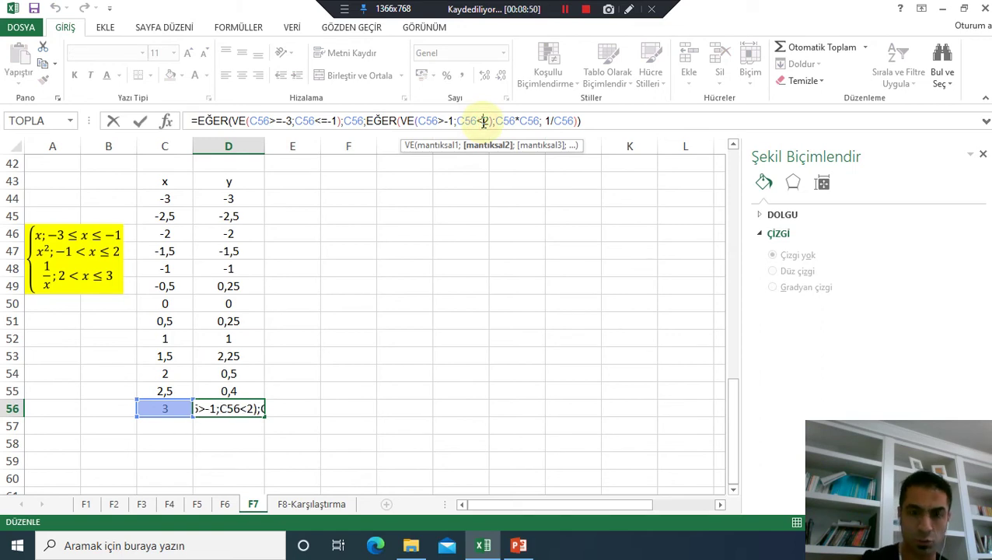
key(Return)
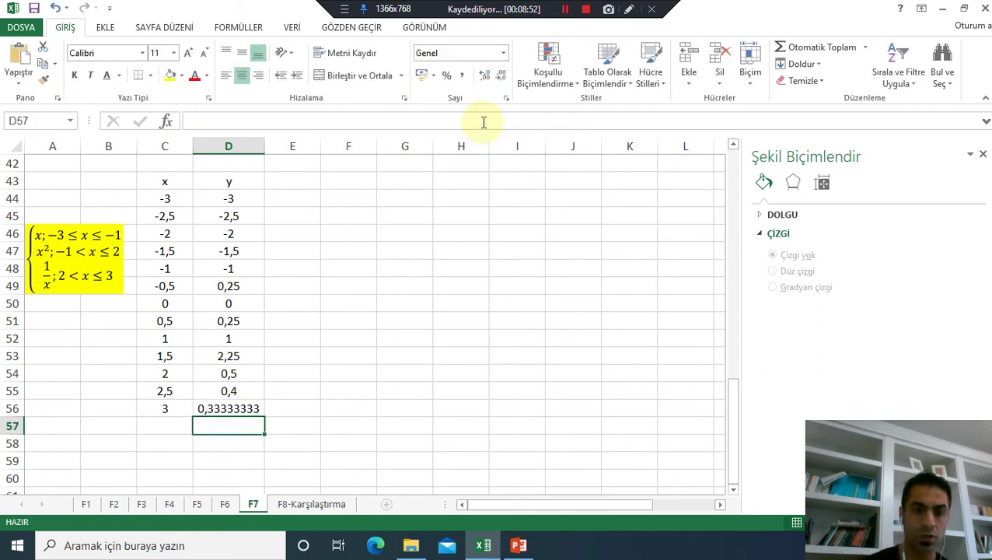
click(247, 193)
drag(265, 206, 244, 412)
click(376, 334)
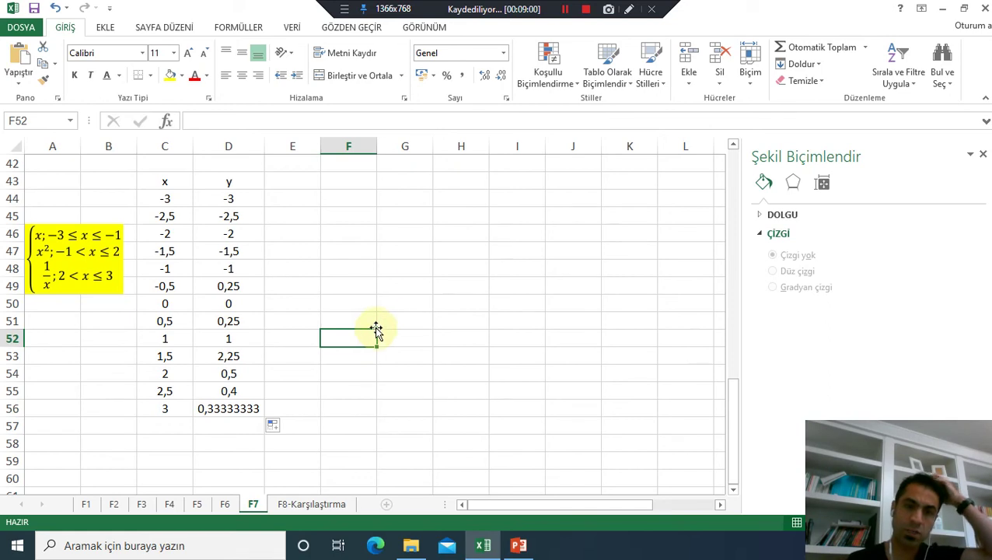
double_click(230, 196)
click(454, 259)
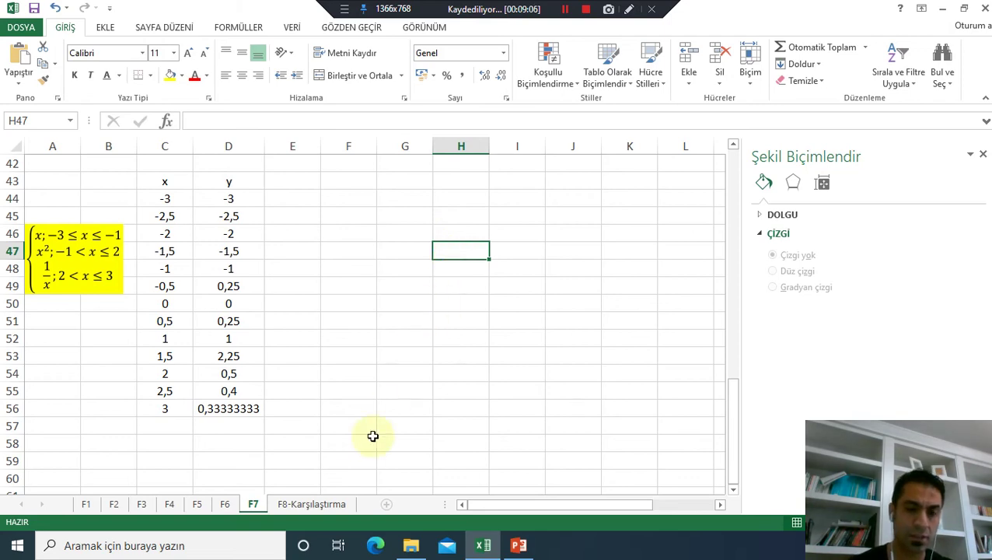
click(337, 501)
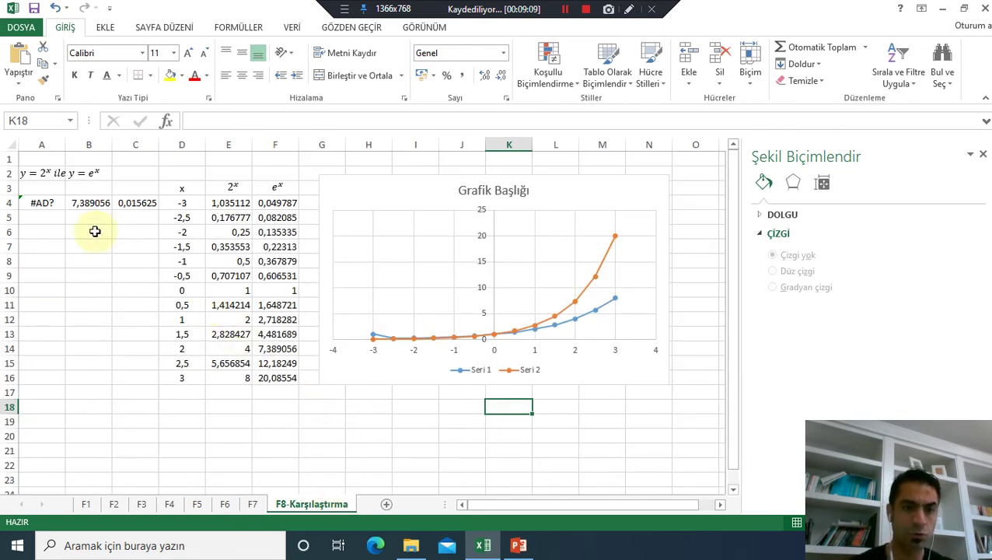
- Clear the old 2^x and e^x values, the chart, and the leftover A4:C4 values
click(137, 277)
click(233, 205)
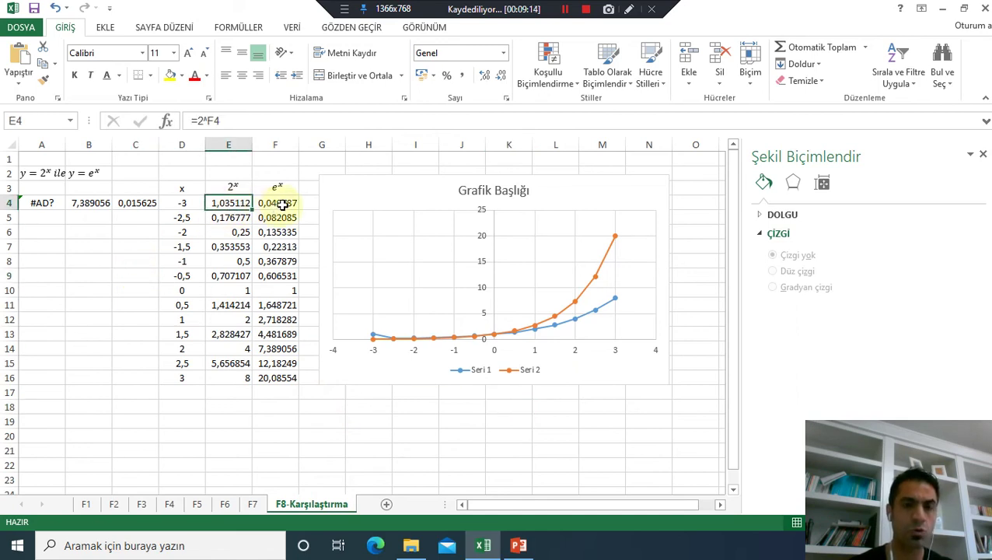
mouse_move(234, 206)
mouse_down()
mouse_move(234, 275)
mouse_move(270, 372)
mouse_up()
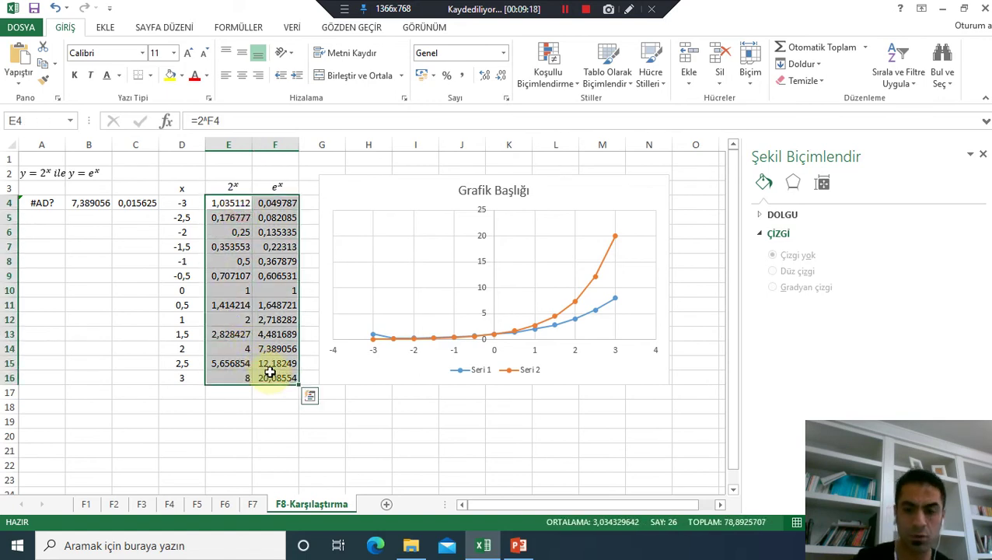
key(Delete)
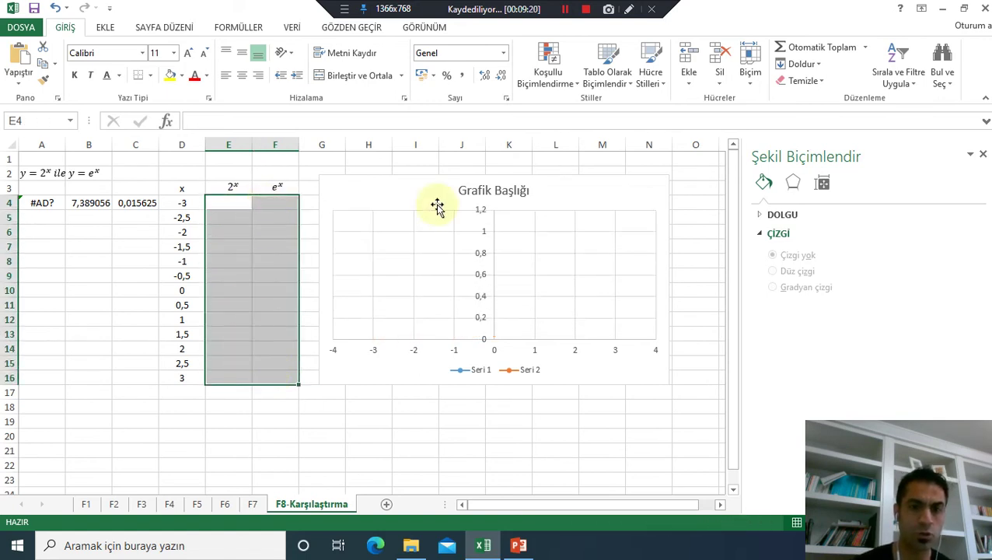
click(431, 194)
key(Delete)
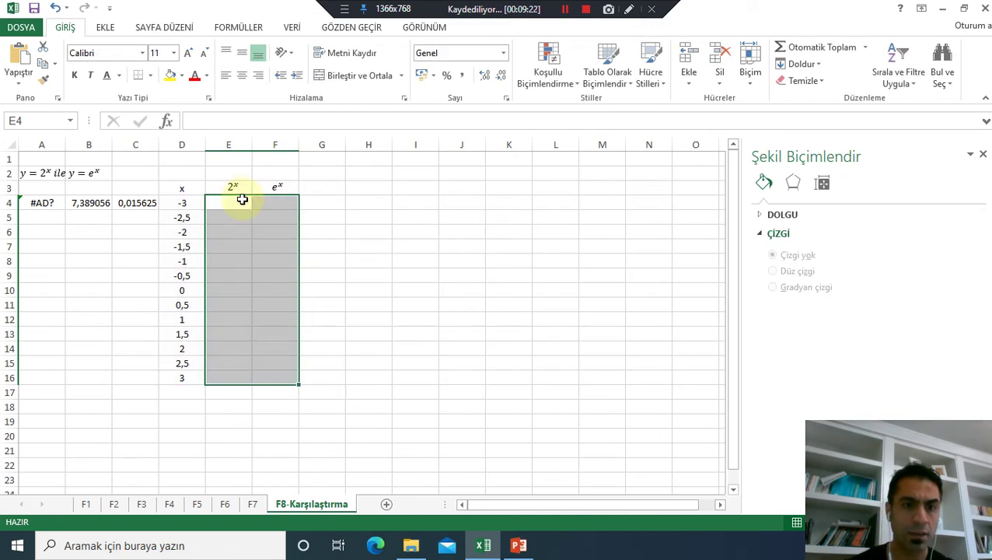
click(241, 200)
drag(46, 202, 128, 203)
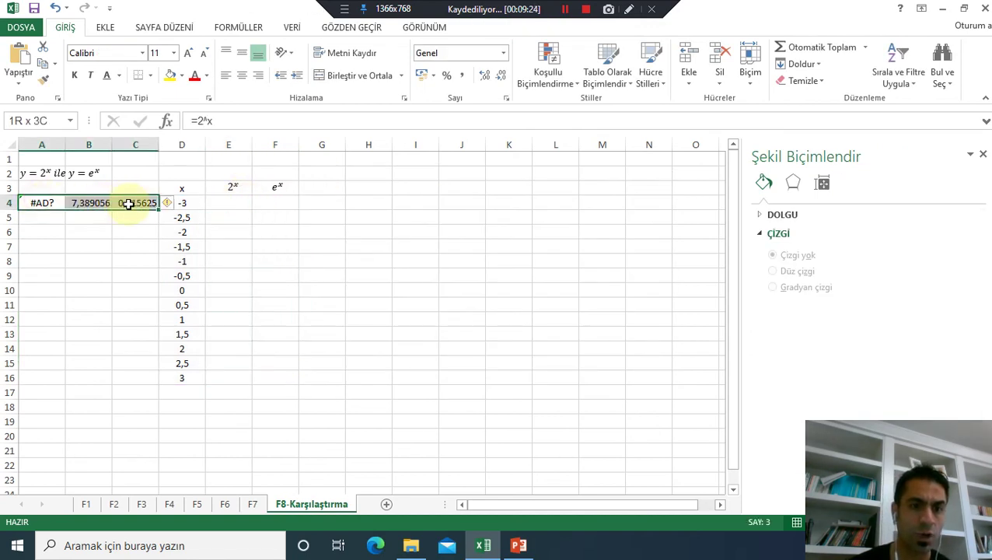
key(Delete)
- Enter =2^D4 in E4 and fill it down to E16
click(236, 203)
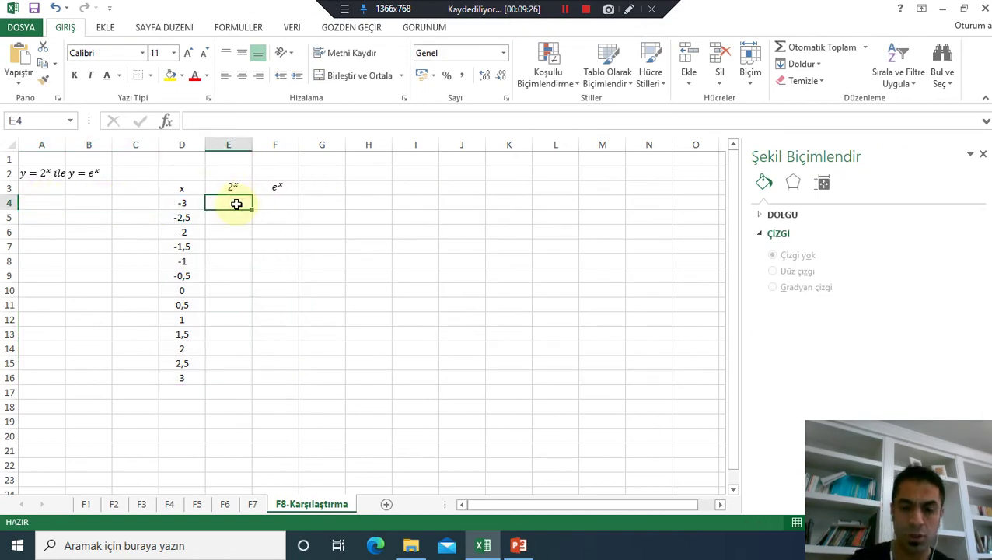
text(=)
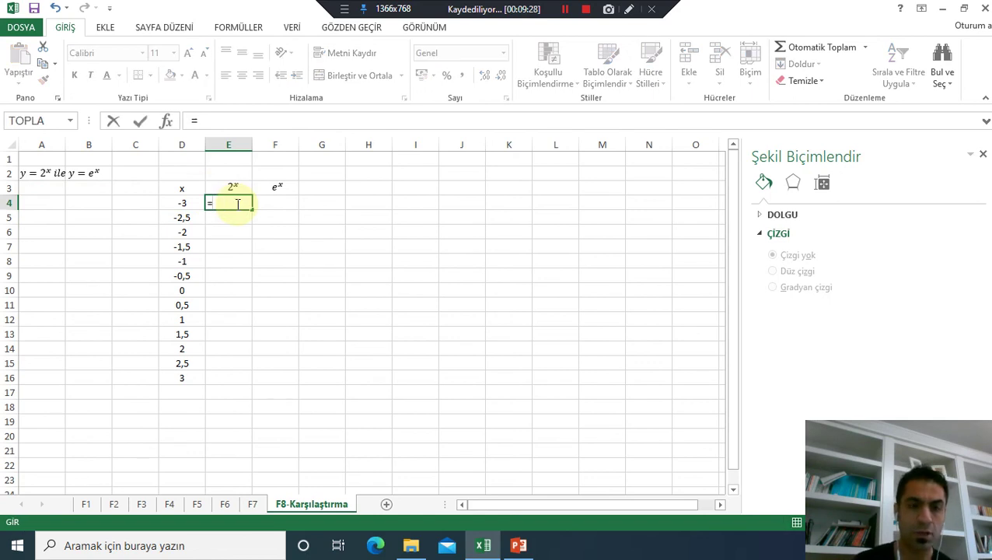
text(2)
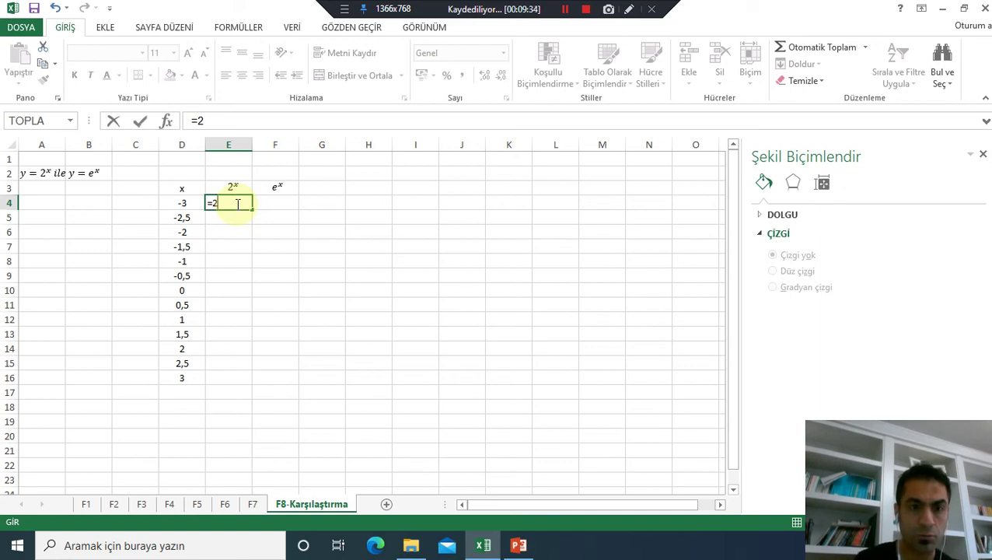
click(184, 204)
key(ctrl+z)
click(243, 200)
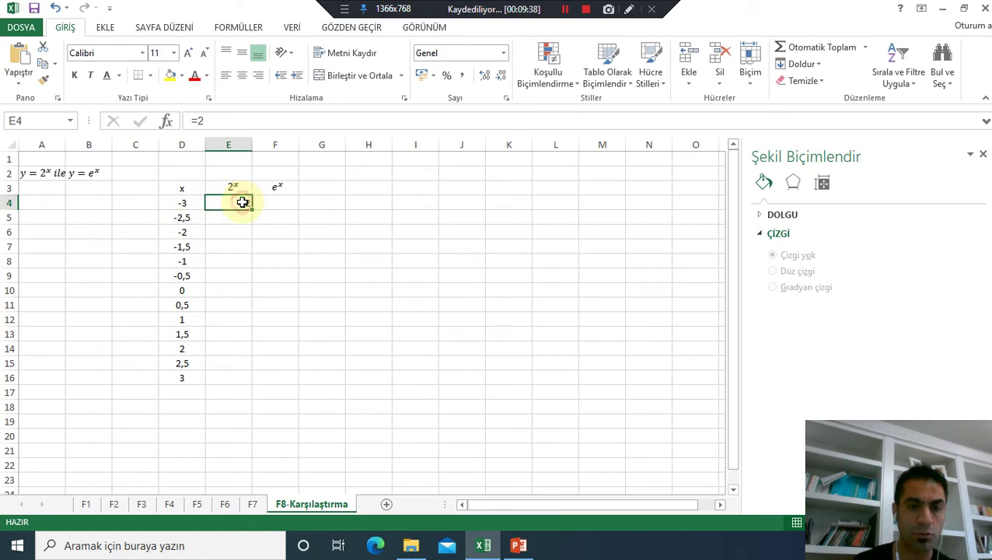
text(=2)
key(BackSpace)
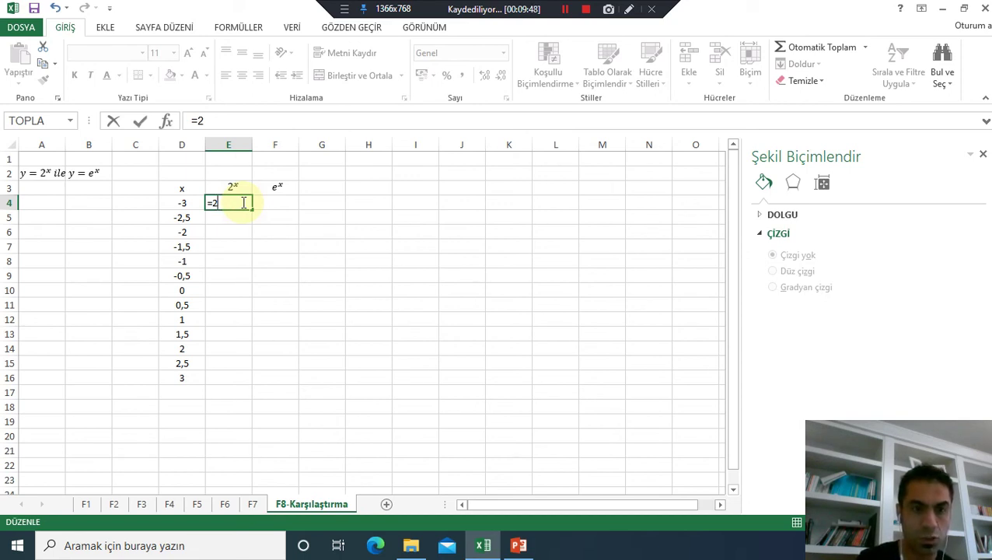
text(^4)
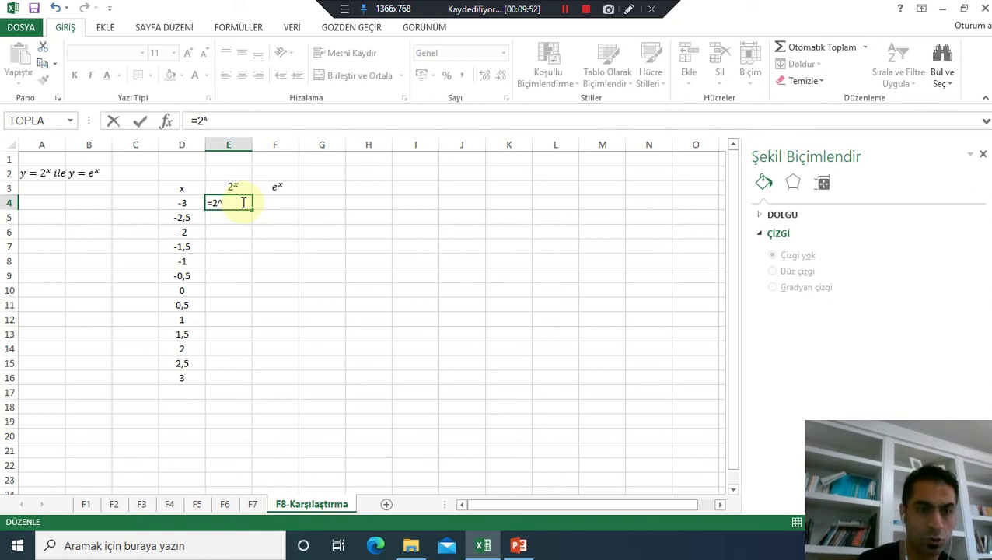
click(175, 203)
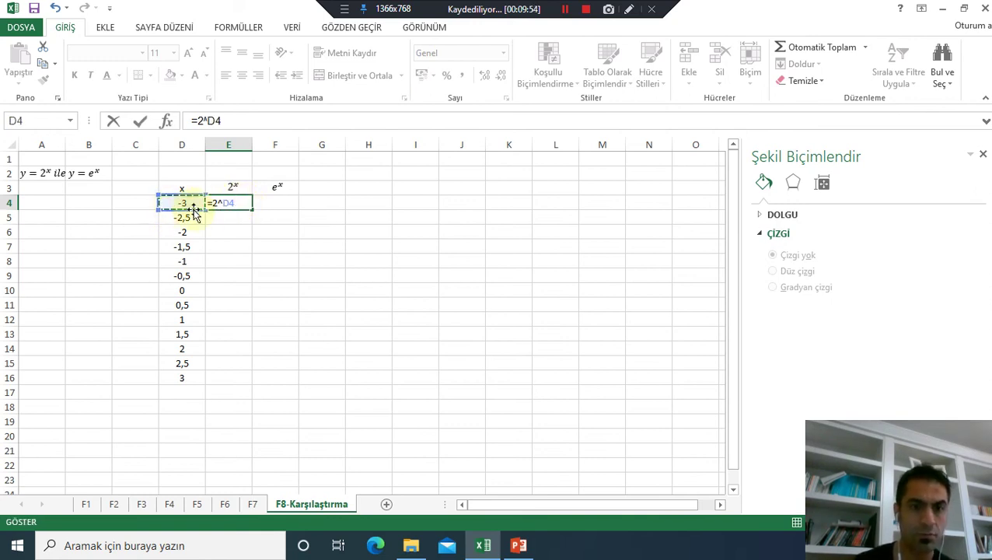
key(Return)
click(245, 203)
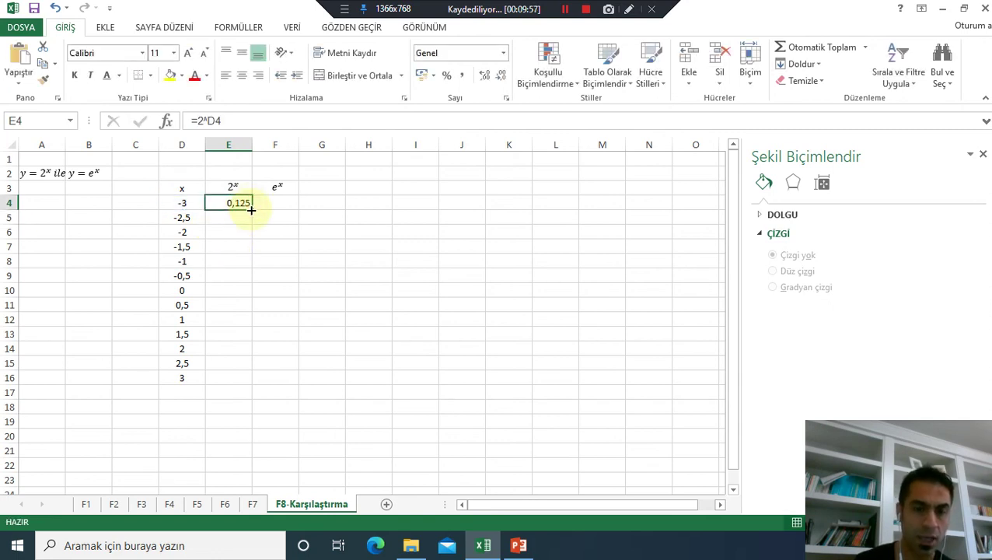
drag(251, 210, 237, 383)
- Check the filled 2^x column and the =2^D4 formula in E4
click(303, 282)
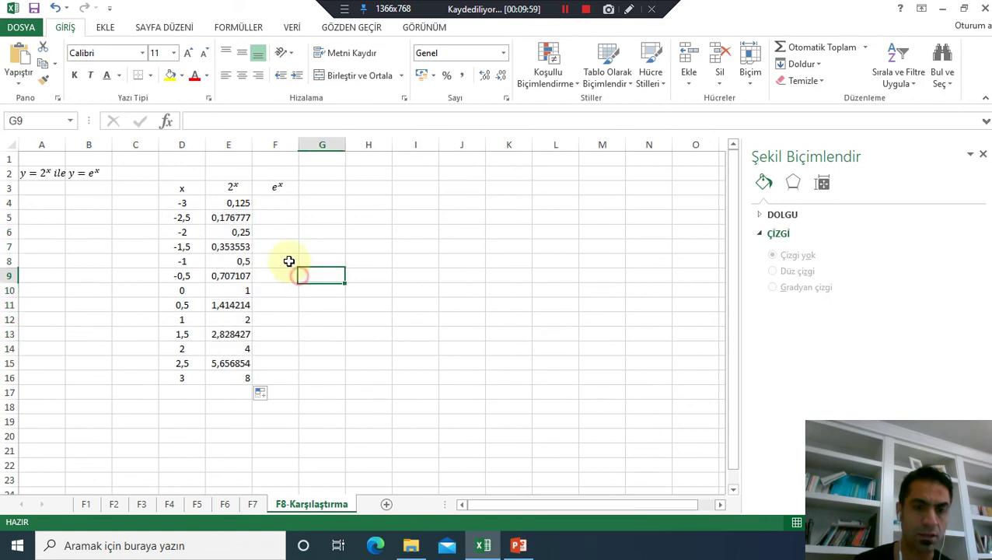
click(237, 204)
key(ctrl+Down)
click(237, 204)
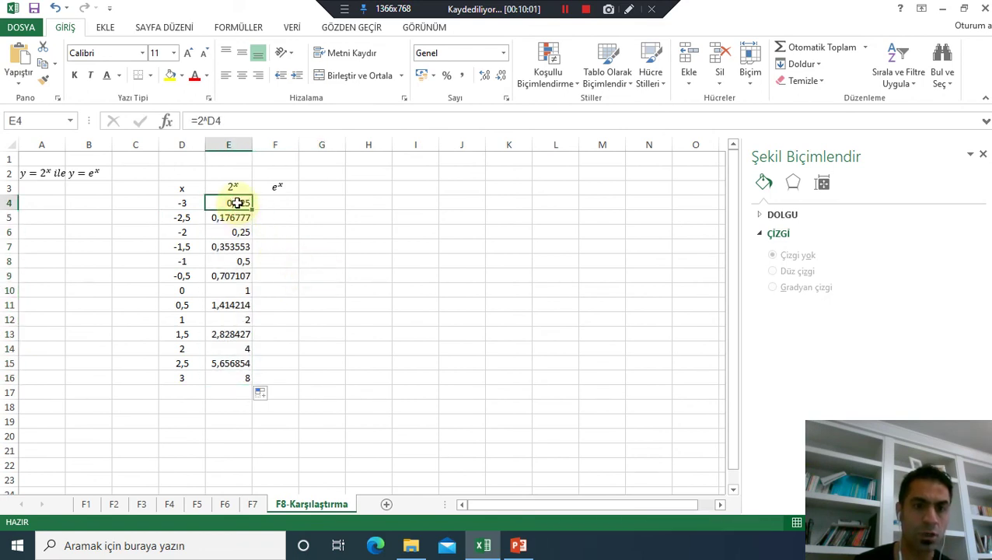
double_click(233, 204)
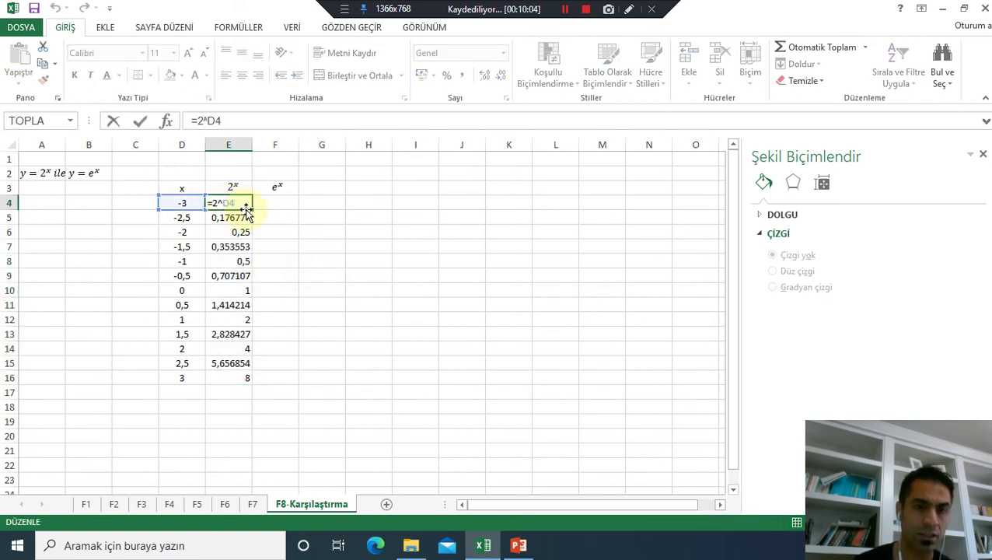
- Enter =ÜS(D4) in F4, fill it down to F16, and select D4:F16
click(281, 202)
text(=ü)
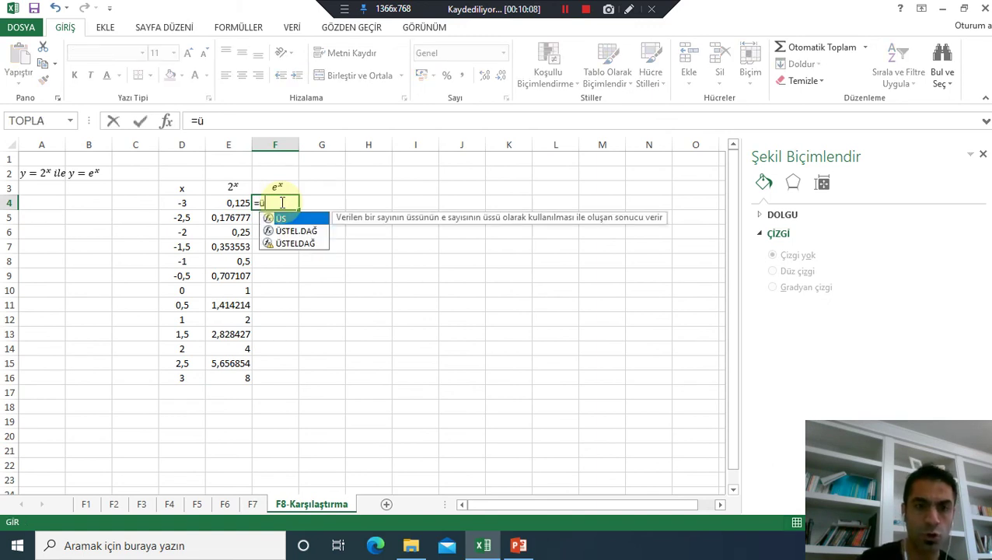
double_click(283, 219)
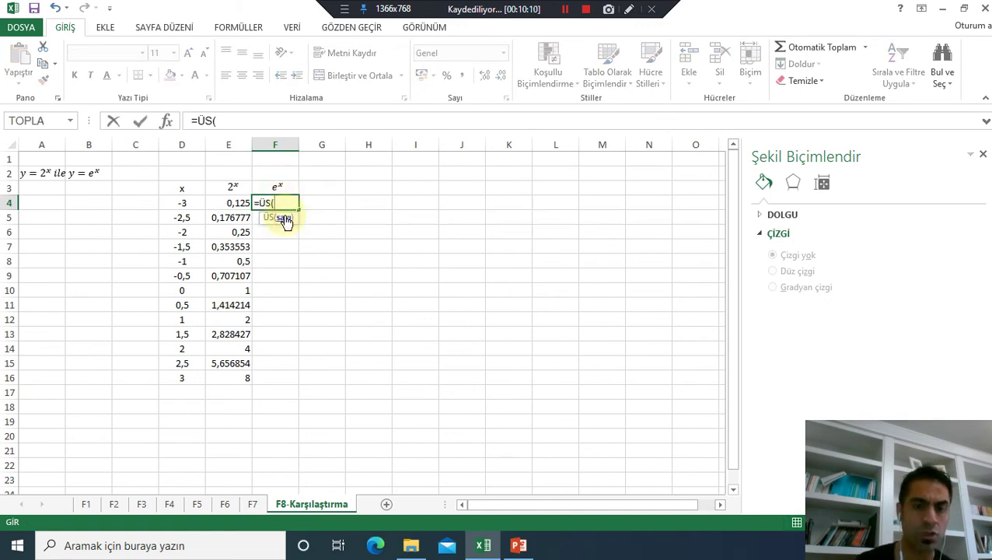
click(184, 206)
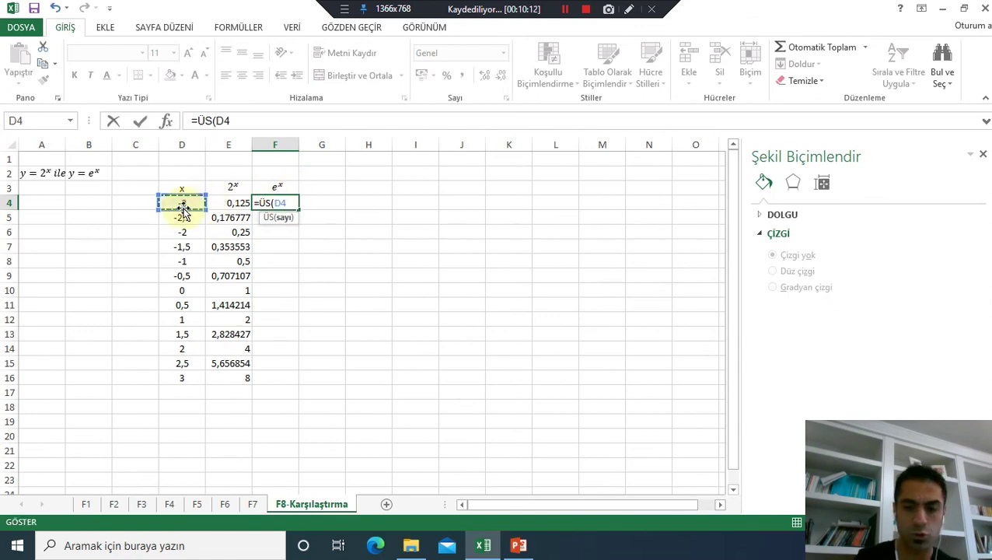
key(Return)
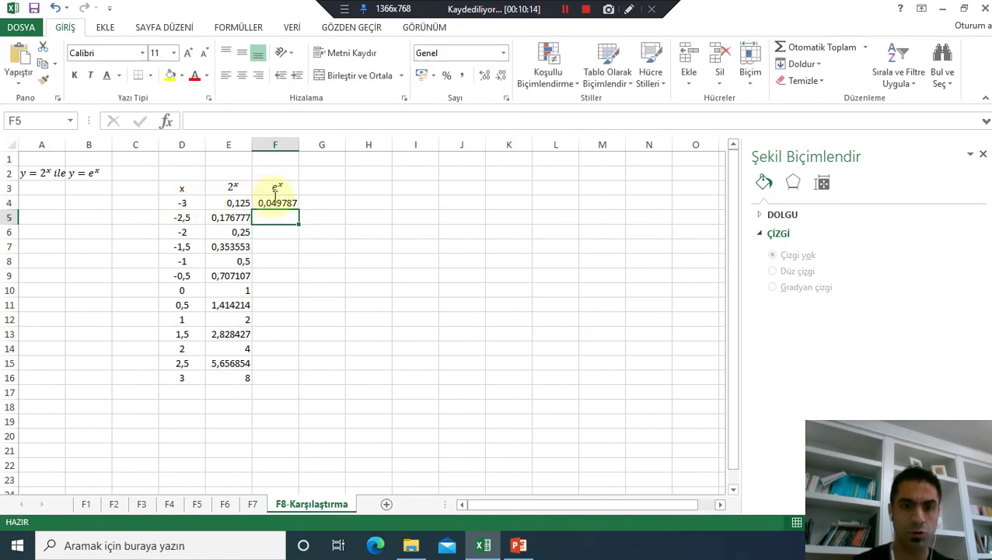
click(276, 203)
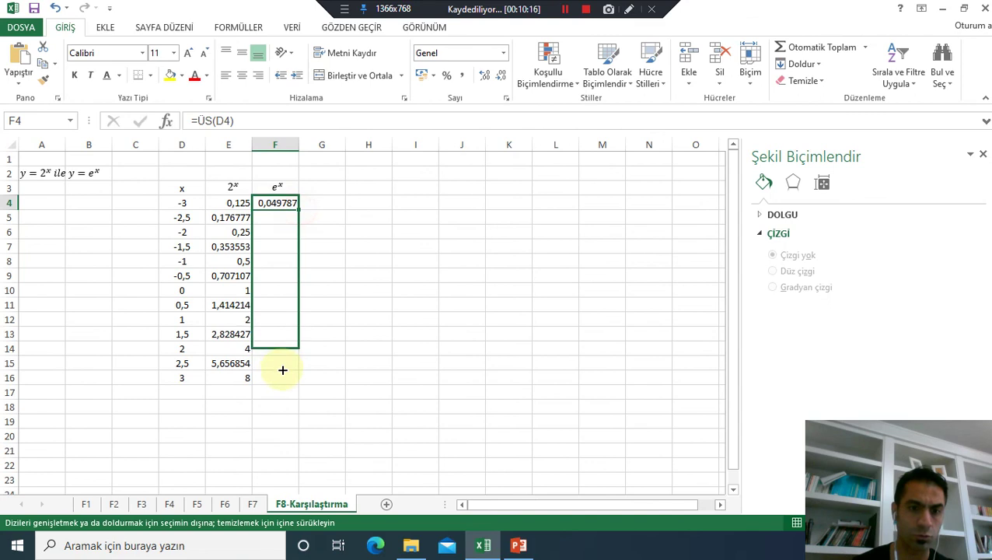
drag(298, 210, 284, 378)
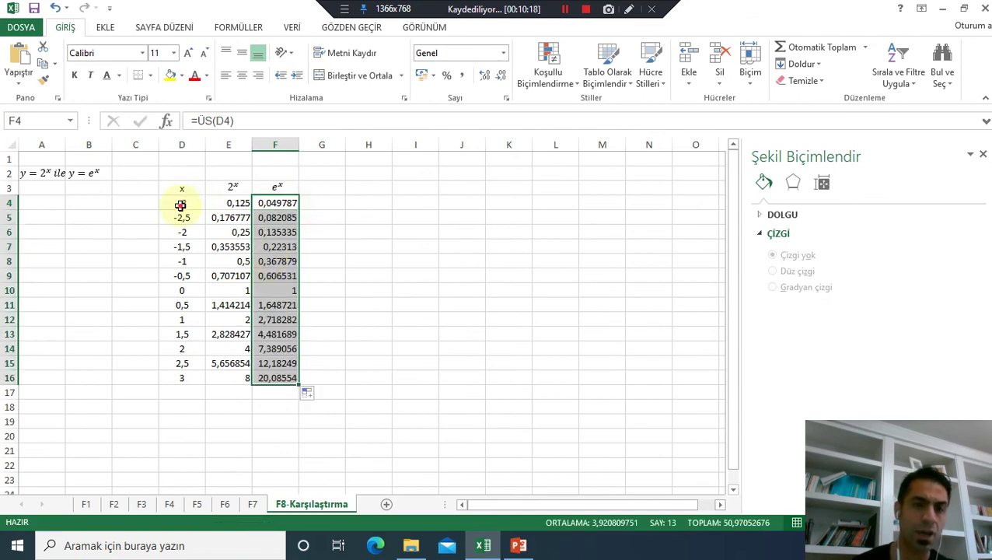
drag(181, 204, 283, 377)
click(285, 377)
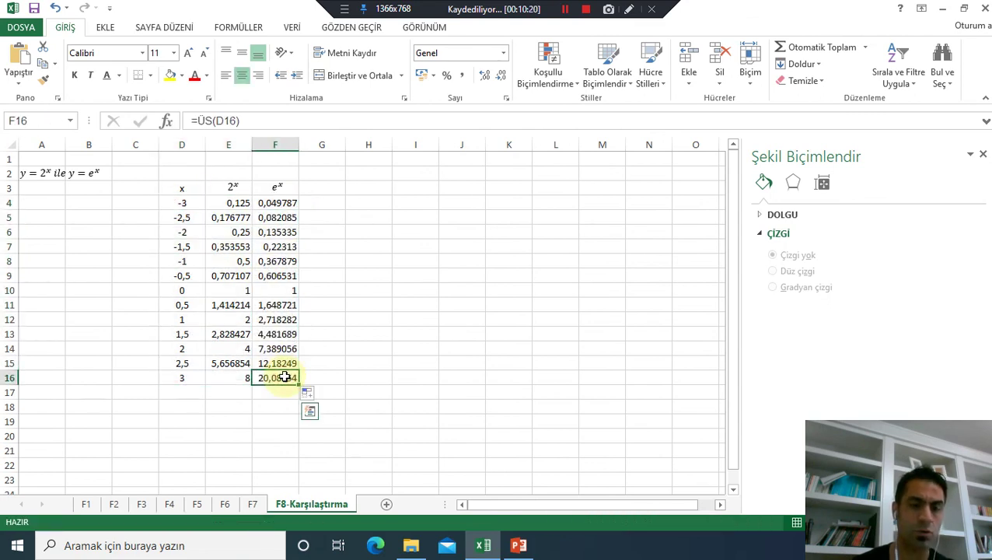
drag(184, 203, 289, 376)
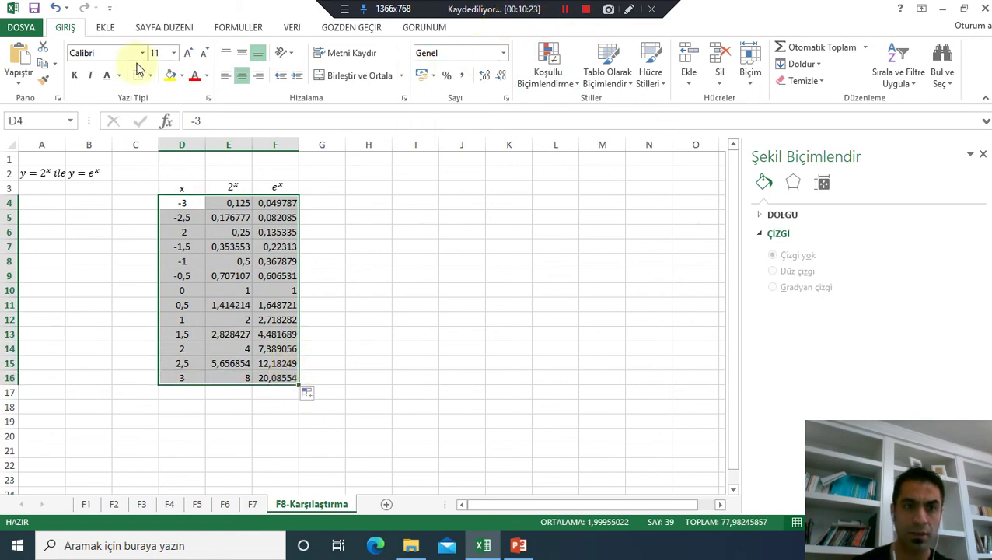
- Insert a Scatter with Smooth Lines chart of D4:F16 showing Seri 1 and Seri 2
click(106, 27)
click(476, 81)
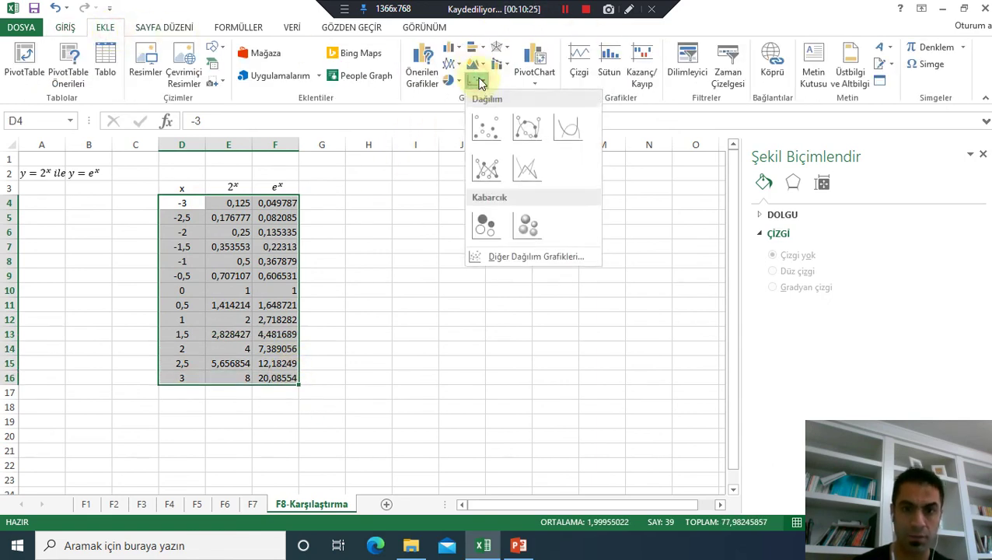
click(565, 136)
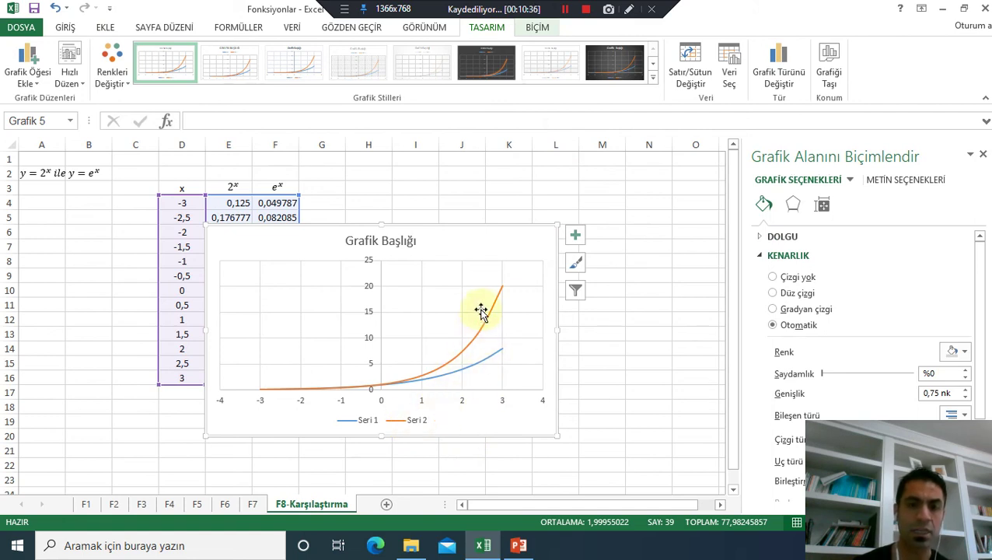
click(374, 424)
click(375, 423)
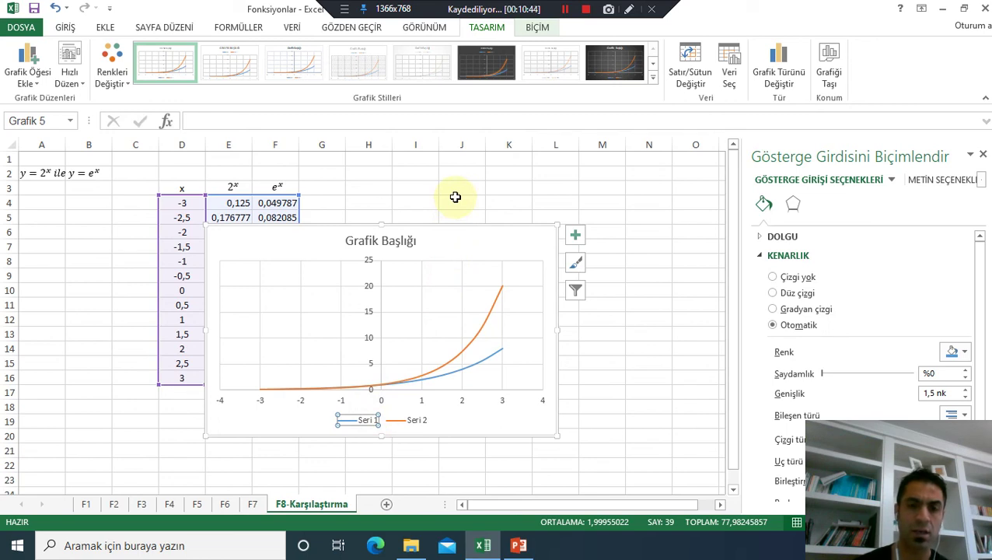
click(454, 197)
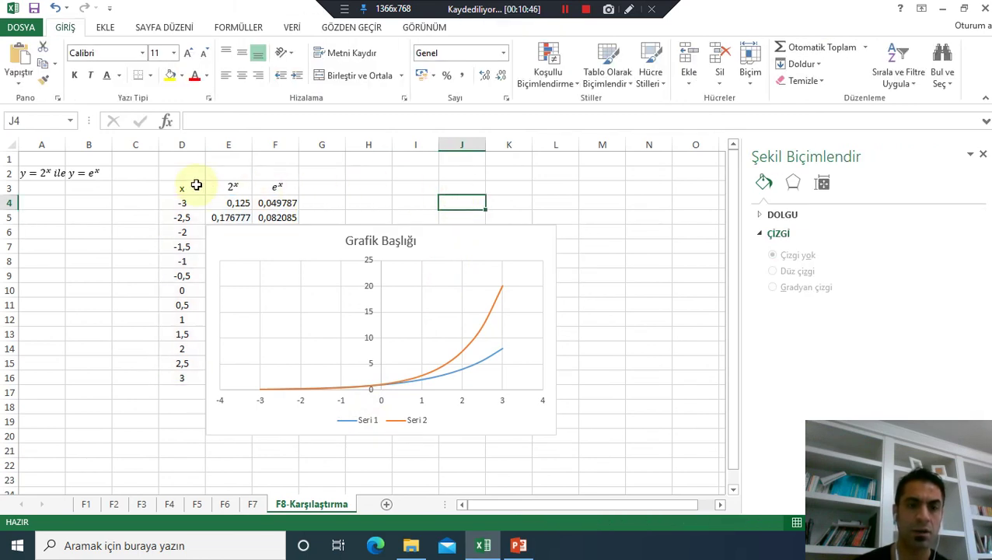
drag(196, 185, 272, 379)
click(298, 237)
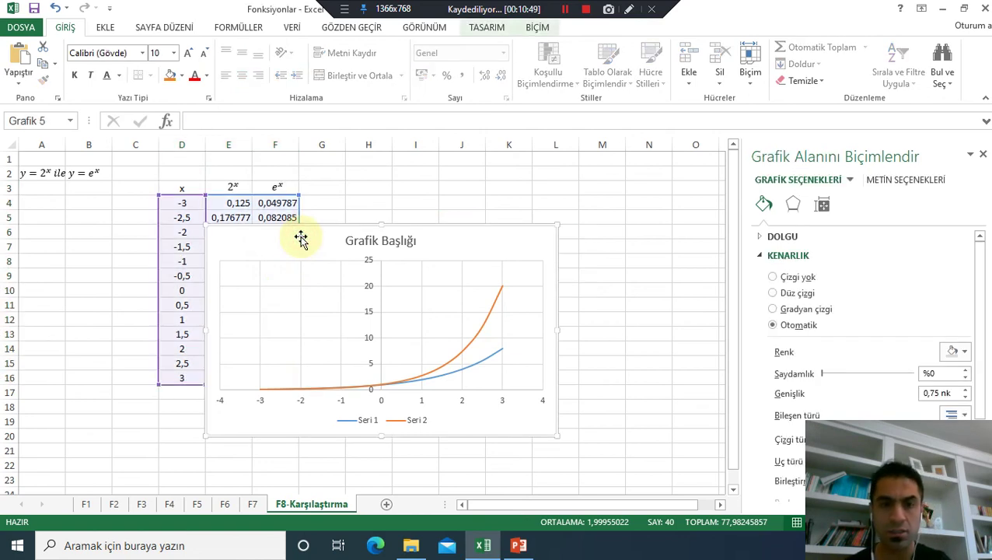
key(Delete)
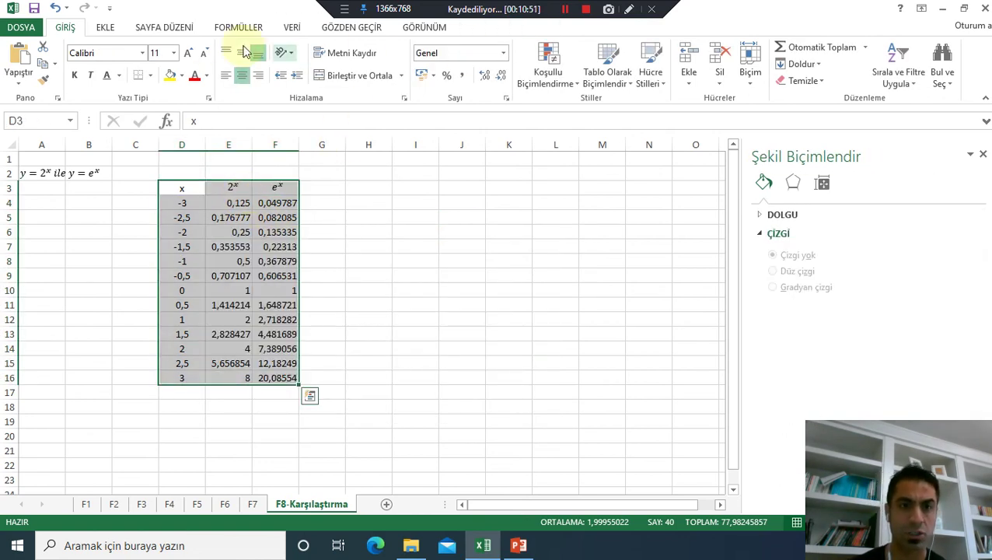
click(112, 31)
click(476, 81)
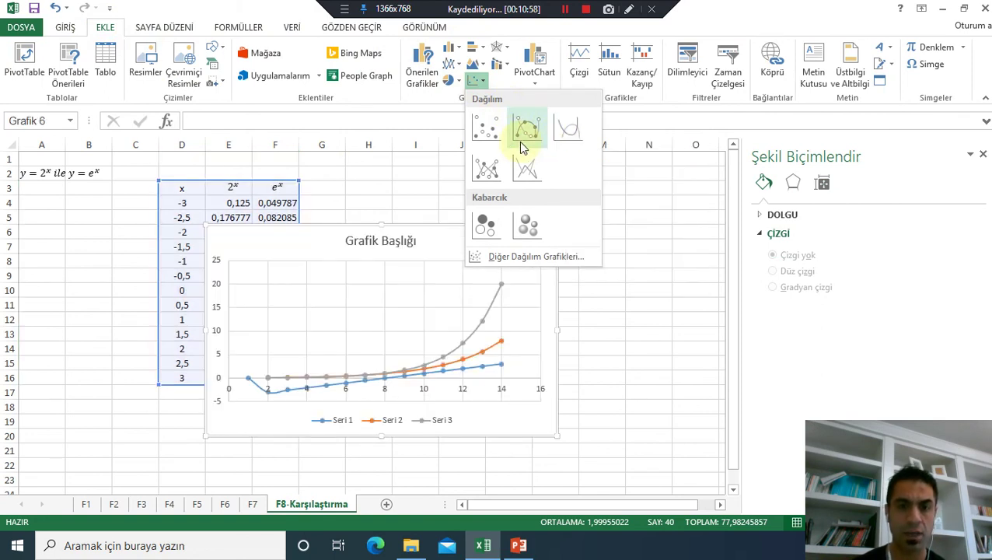
click(378, 196)
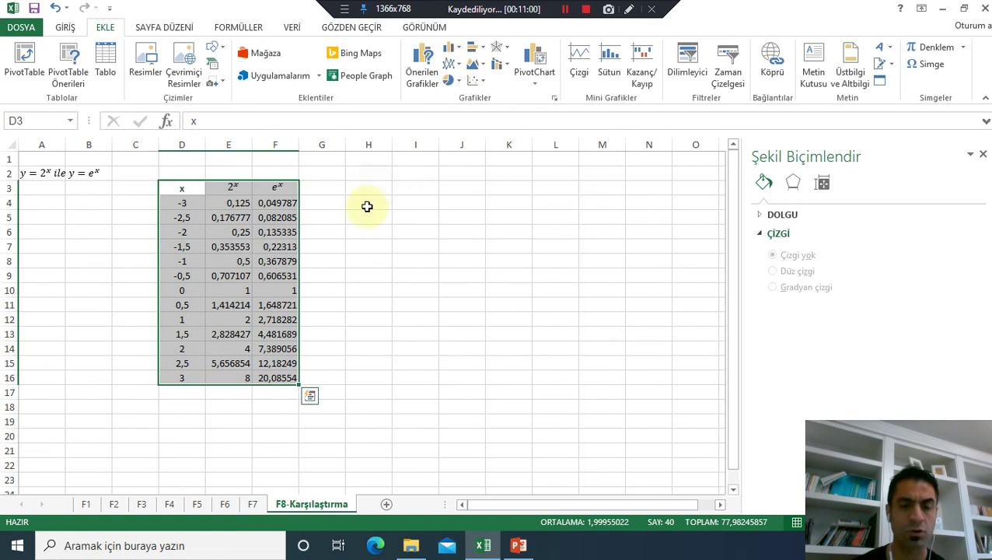
click(362, 216)
drag(184, 203, 280, 378)
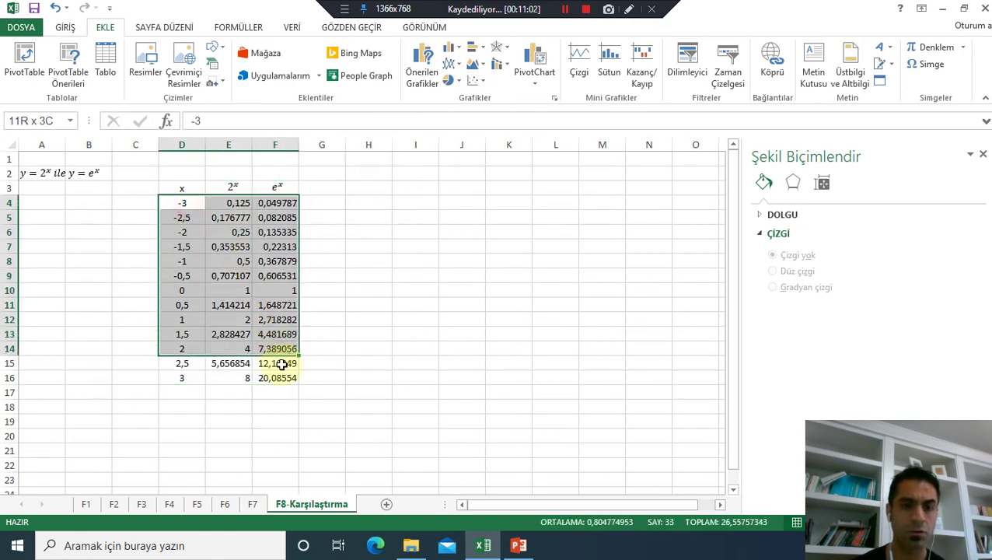
click(474, 81)
click(564, 140)
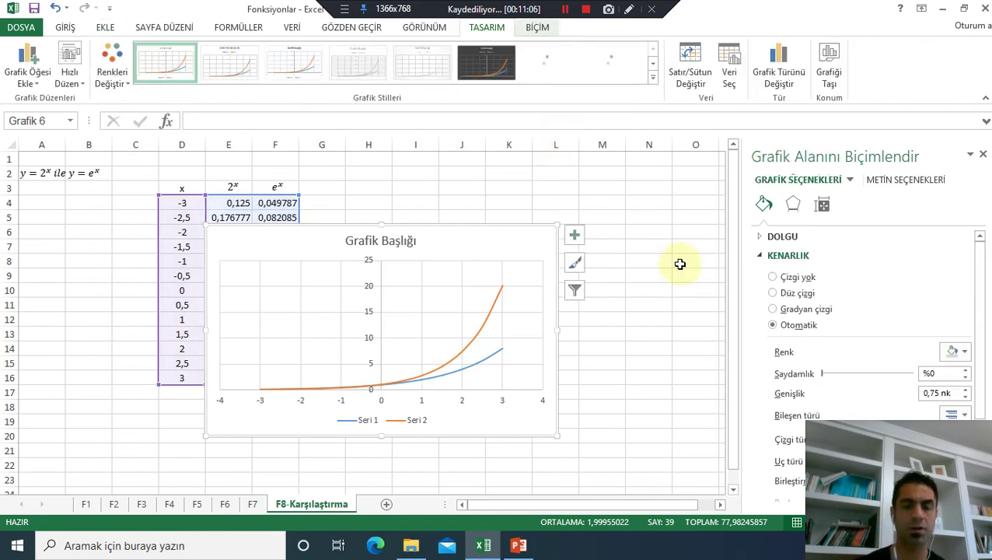
click(682, 261)
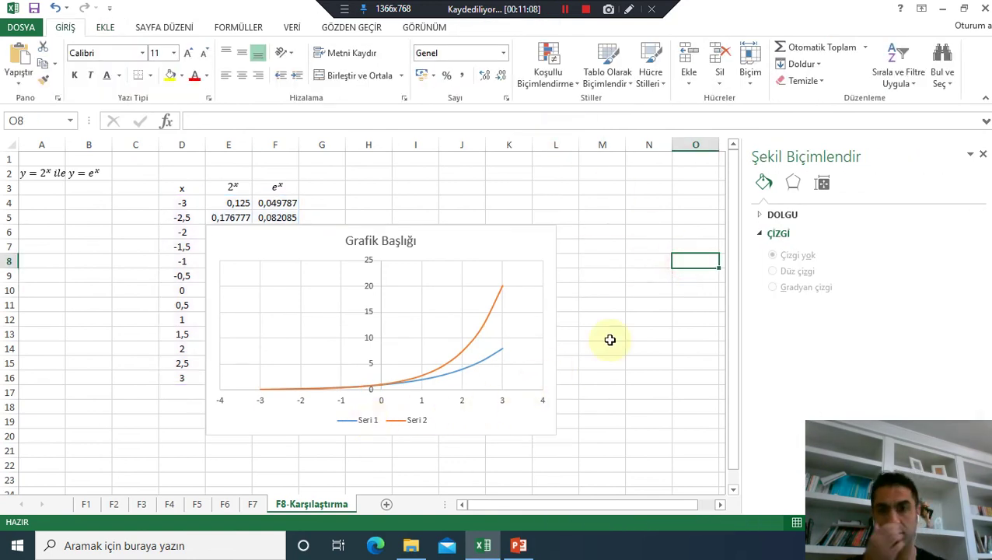